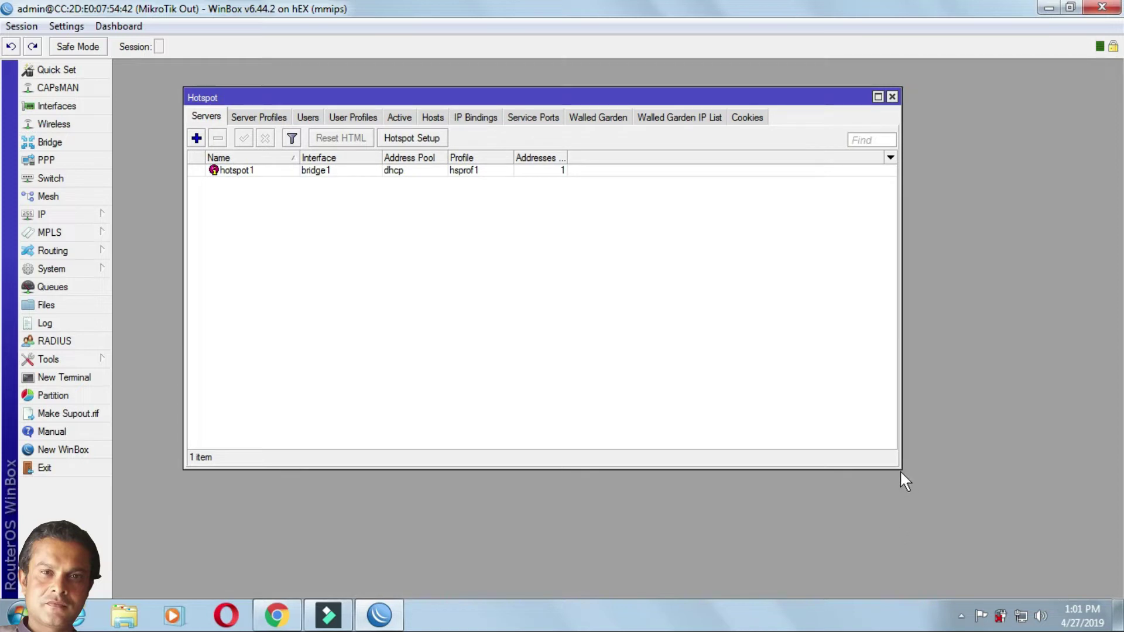
# Show the hotspot hosts list in an enlarged Hotspot window, with the MAC Address column widened to fit full addresses.
pyautogui.moveTo(899, 467); pyautogui.dragTo(1010, 547)
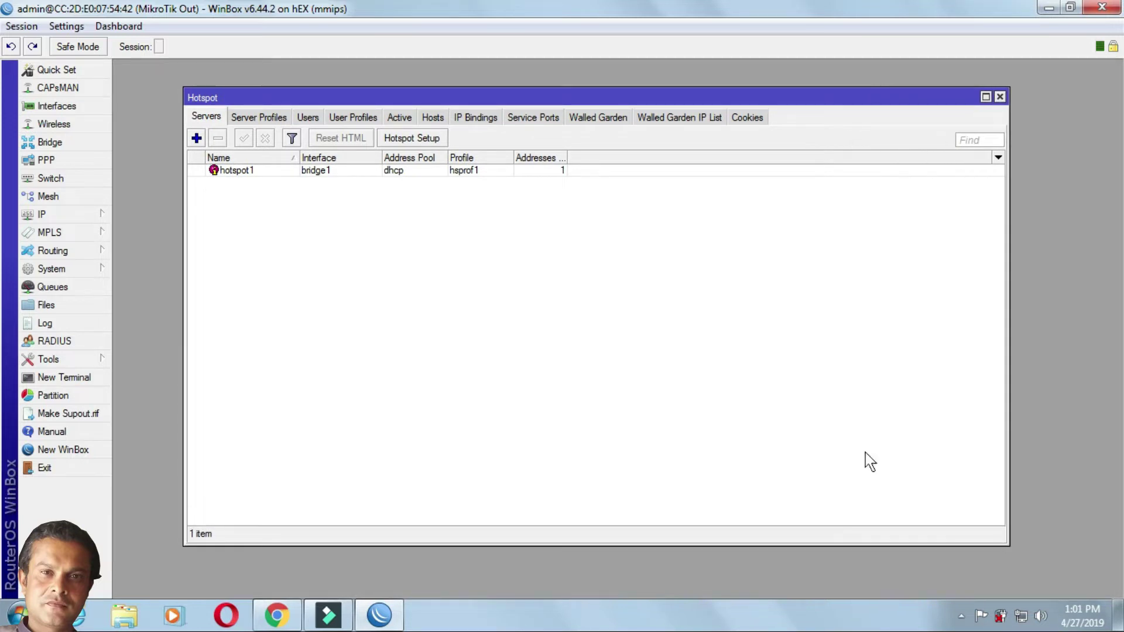
pyautogui.click(481, 116)
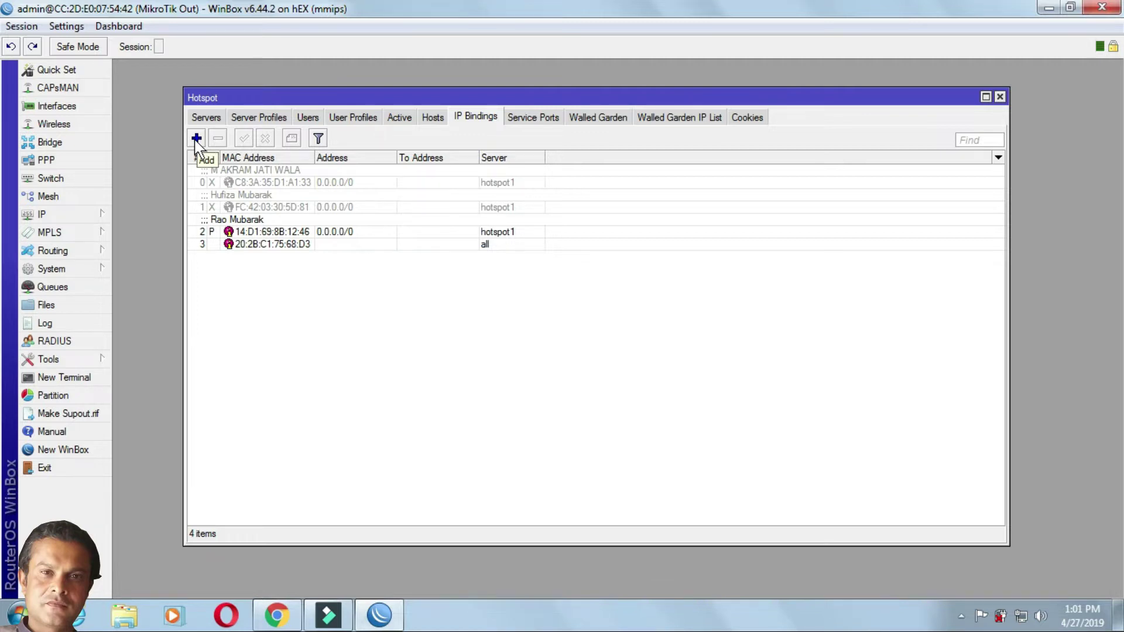
pyautogui.click(434, 118)
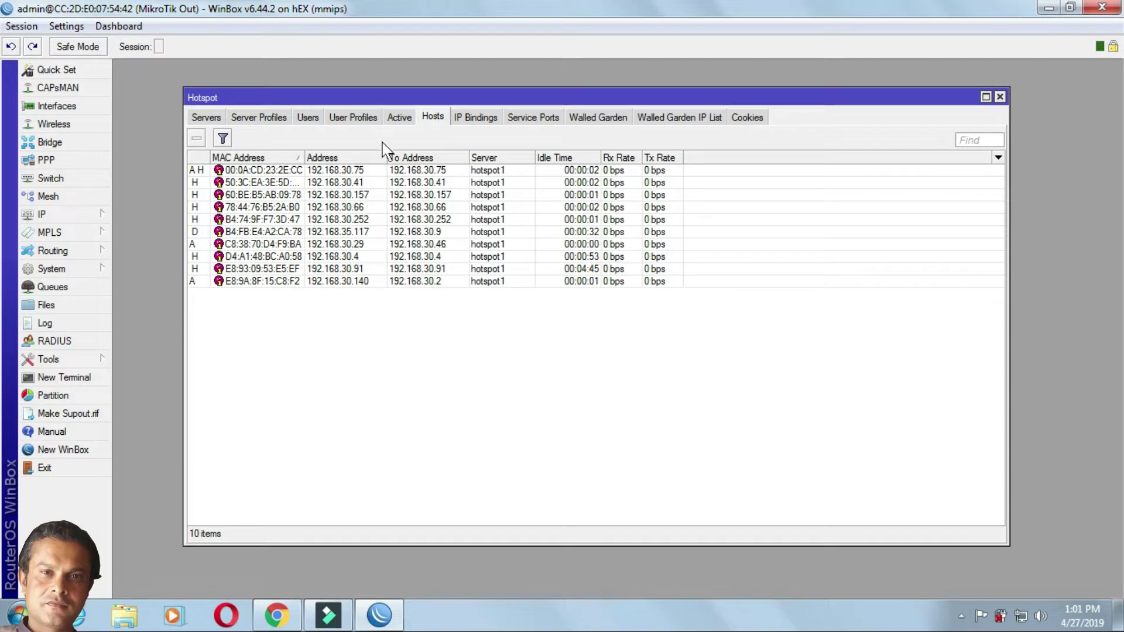
pyautogui.moveTo(304, 158); pyautogui.dragTo(344, 150)
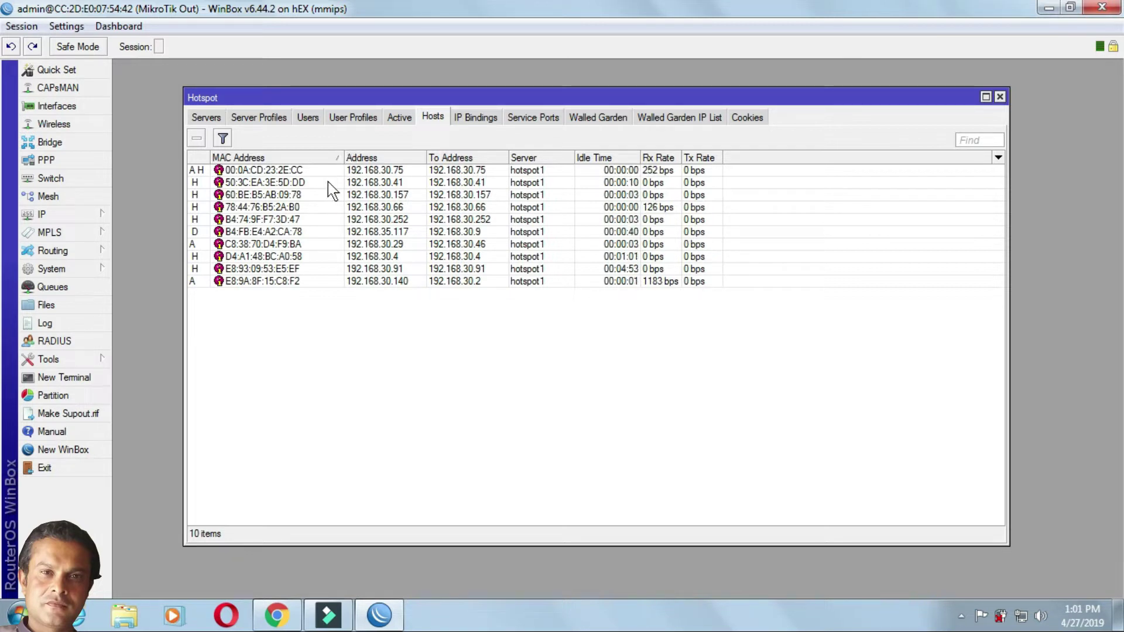
# Copy the MAC address C8:38:70:D4:F9:BA from the details of hotspot host 192.168.30.29.
pyautogui.click(284, 244)
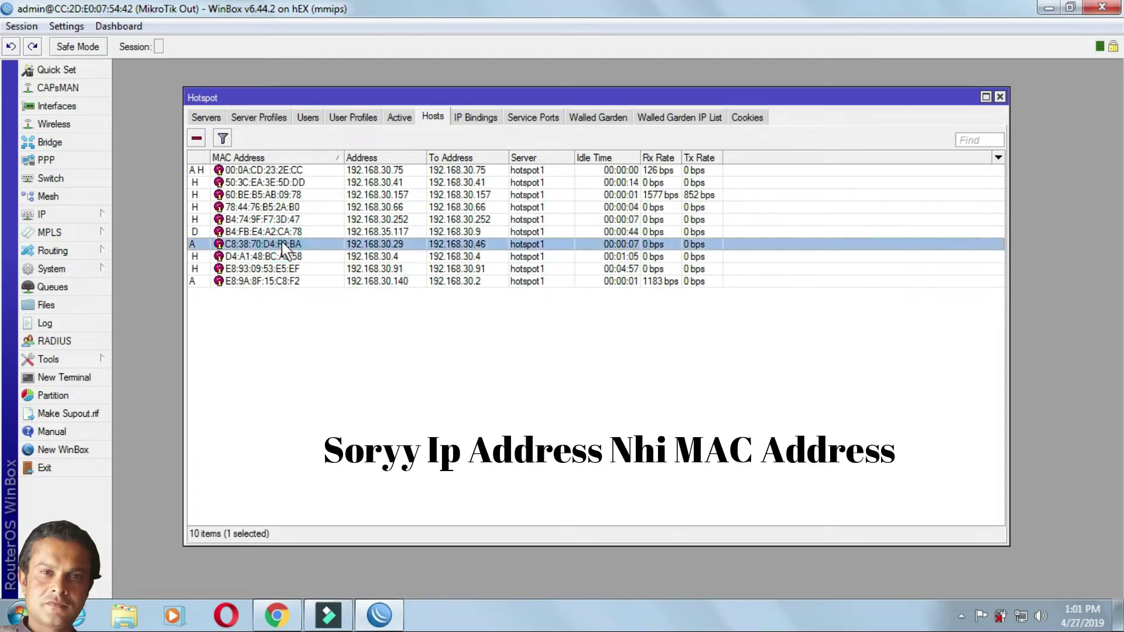
pyautogui.doubleClick(245, 245)
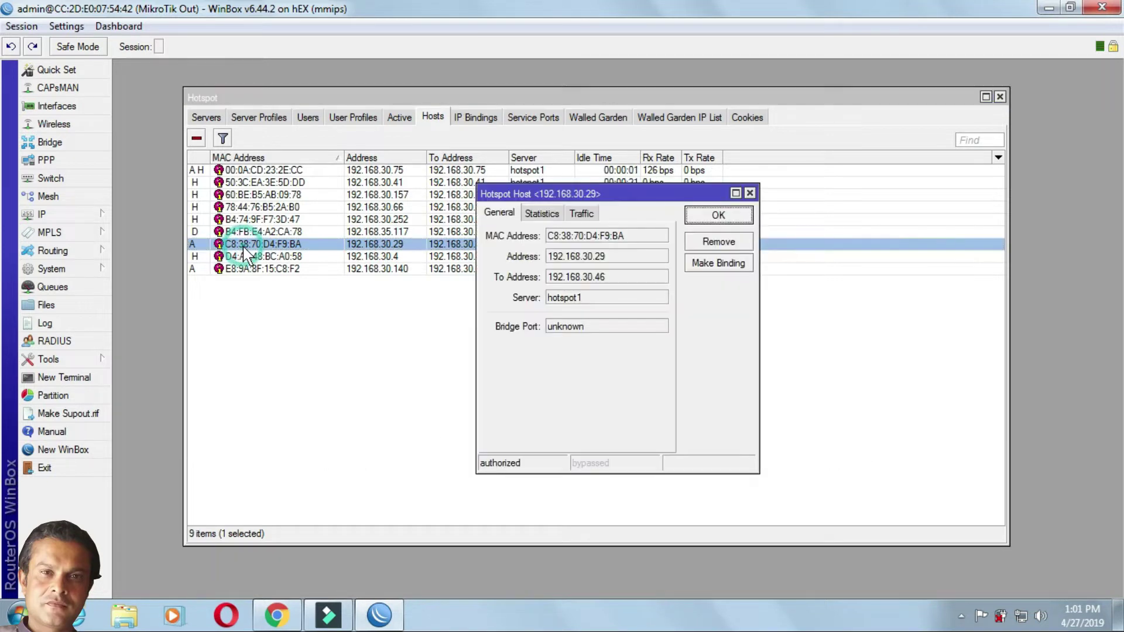
pyautogui.moveTo(628, 236); pyautogui.dragTo(550, 237)
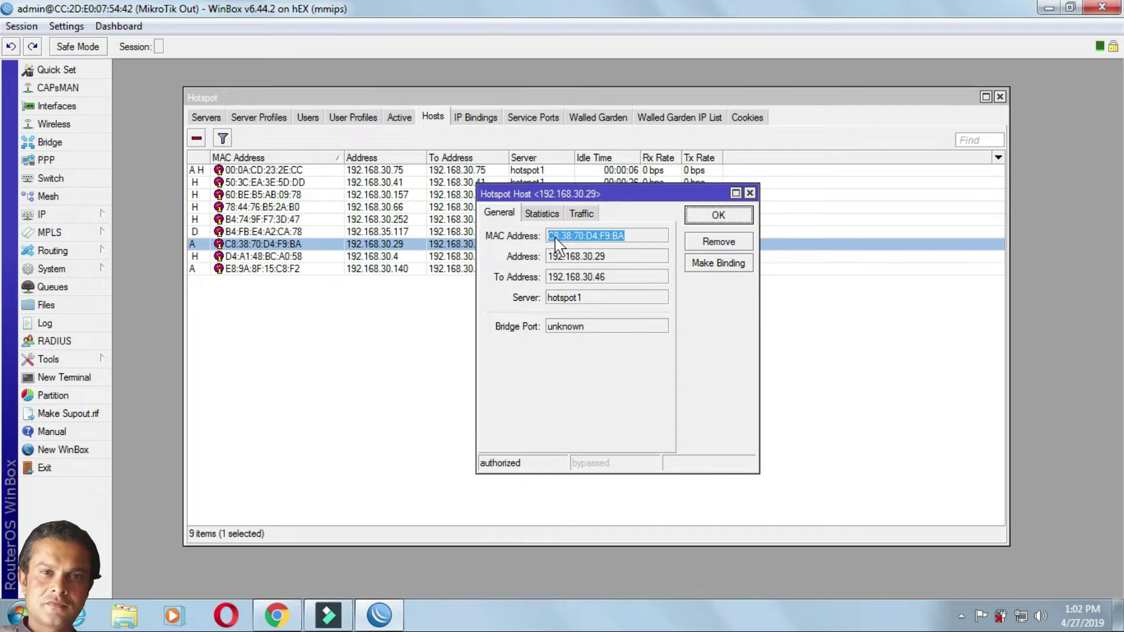
pyautogui.rightClick(556, 241)
pyautogui.click(582, 247)
pyautogui.click(735, 217)
# Start a new hotspot IP binding and paste the copied C8:38:70:D4:F9:BA as its MAC address.
pyautogui.click(481, 121)
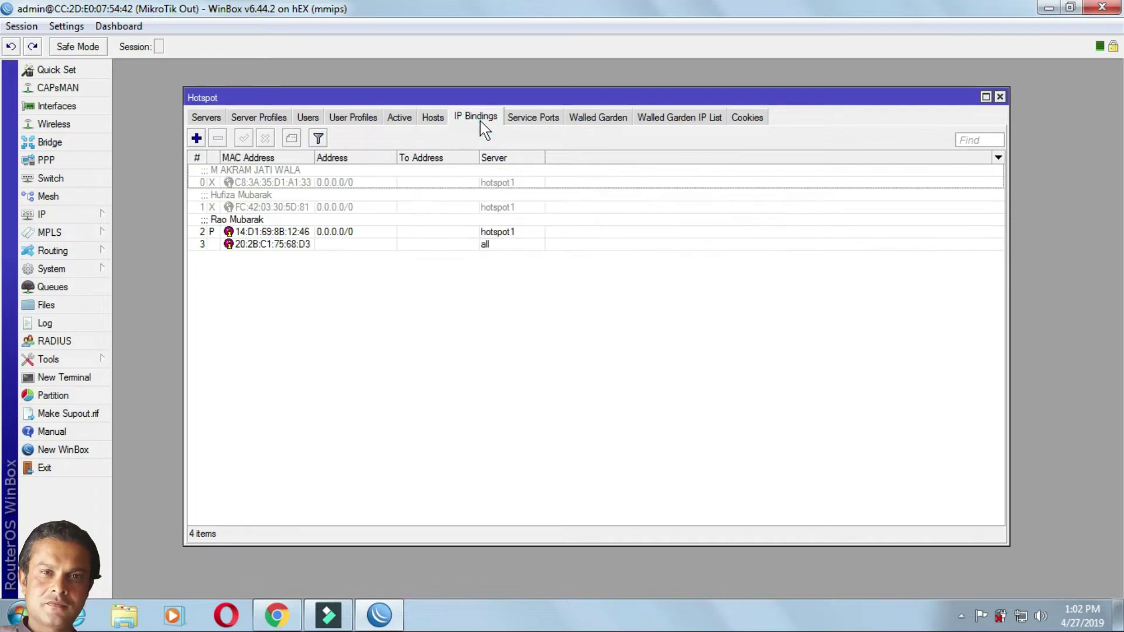
pyautogui.click(197, 140)
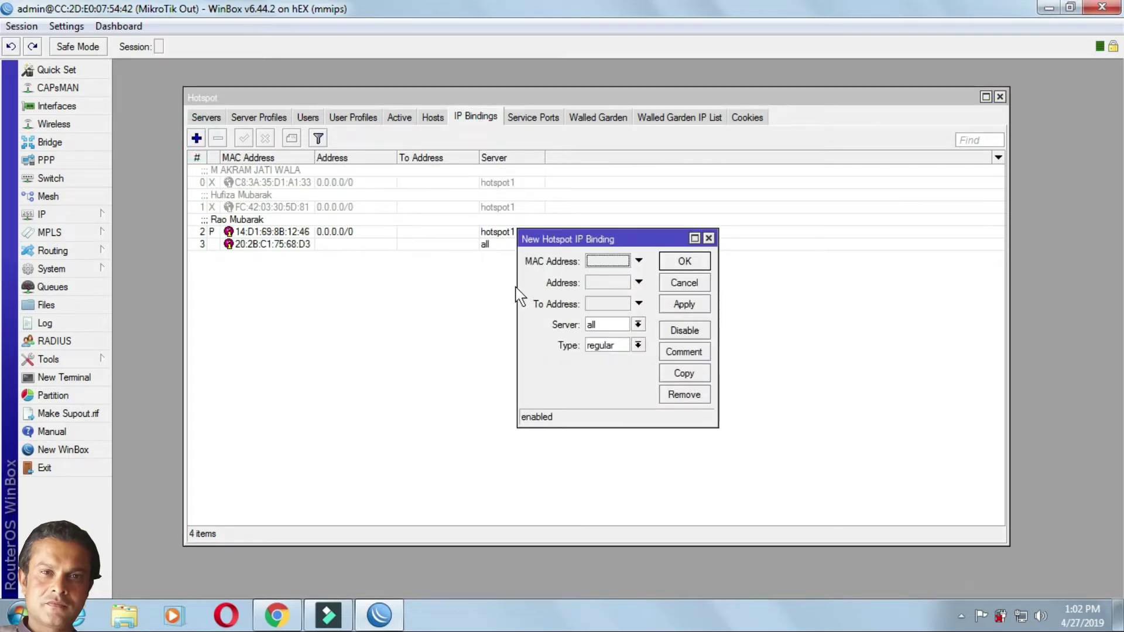
pyautogui.moveTo(518, 283); pyautogui.dragTo(307, 289)
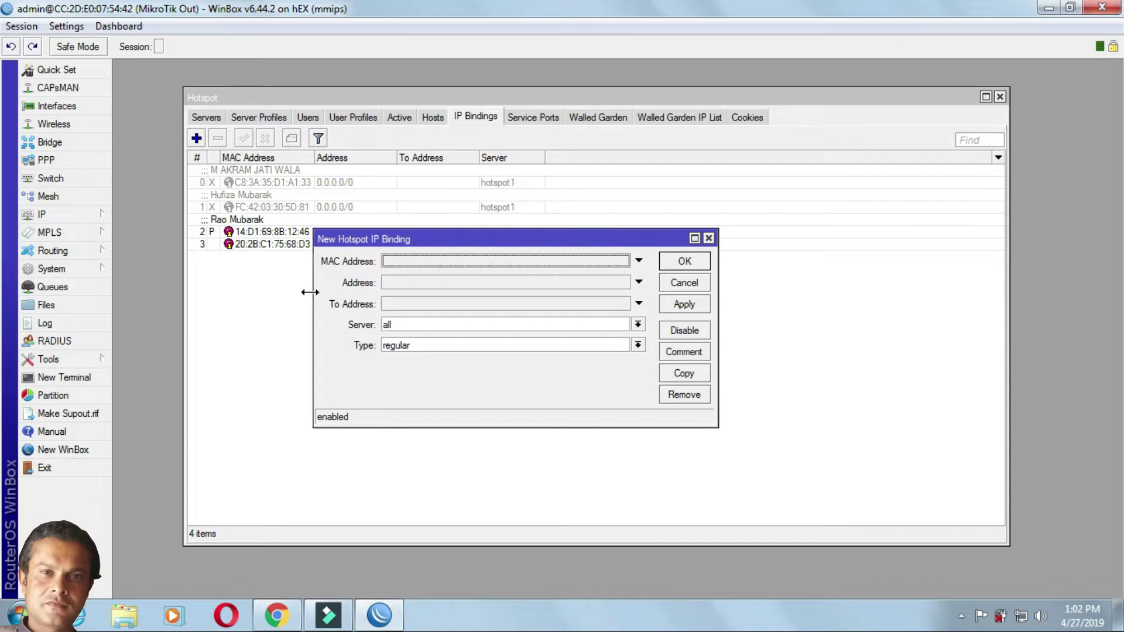
pyautogui.click(414, 262)
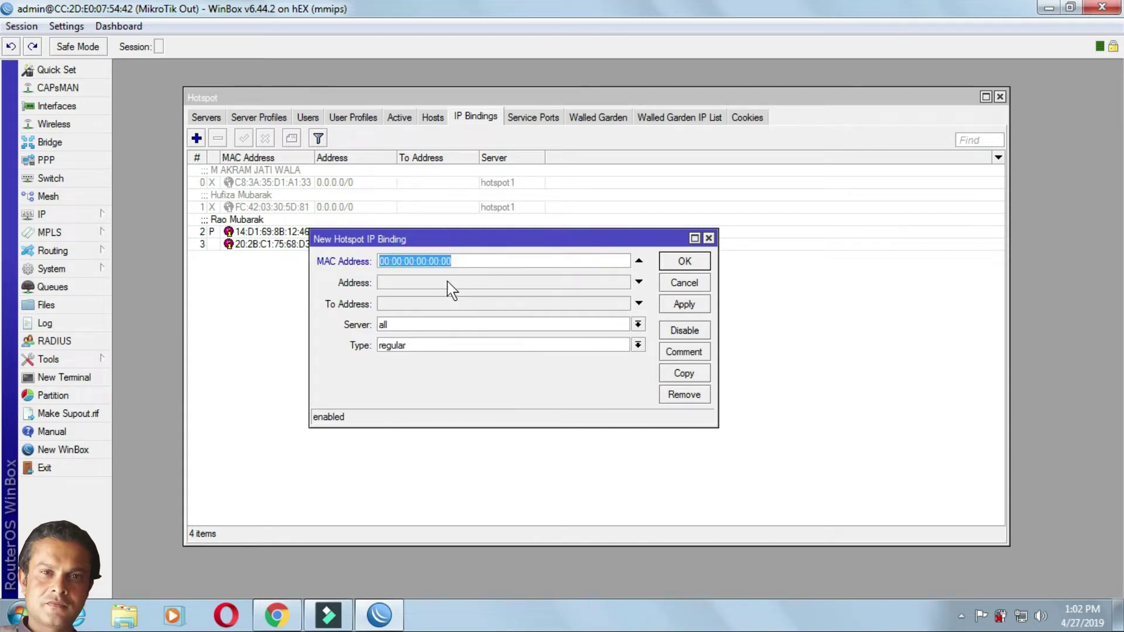
pyautogui.rightClick(432, 263)
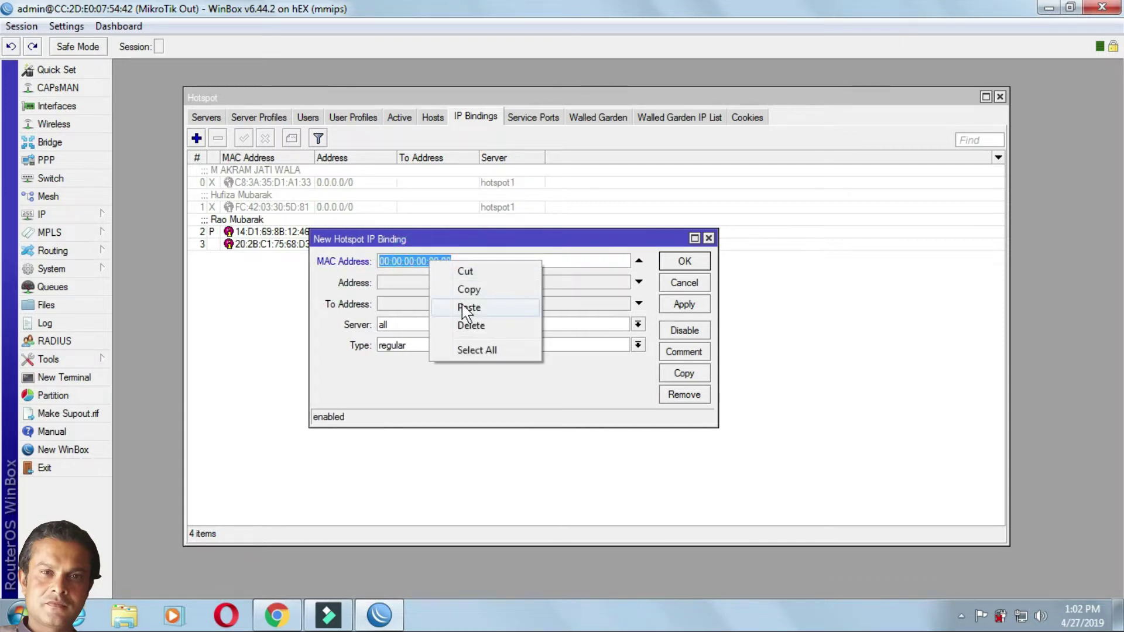
pyautogui.click(463, 306)
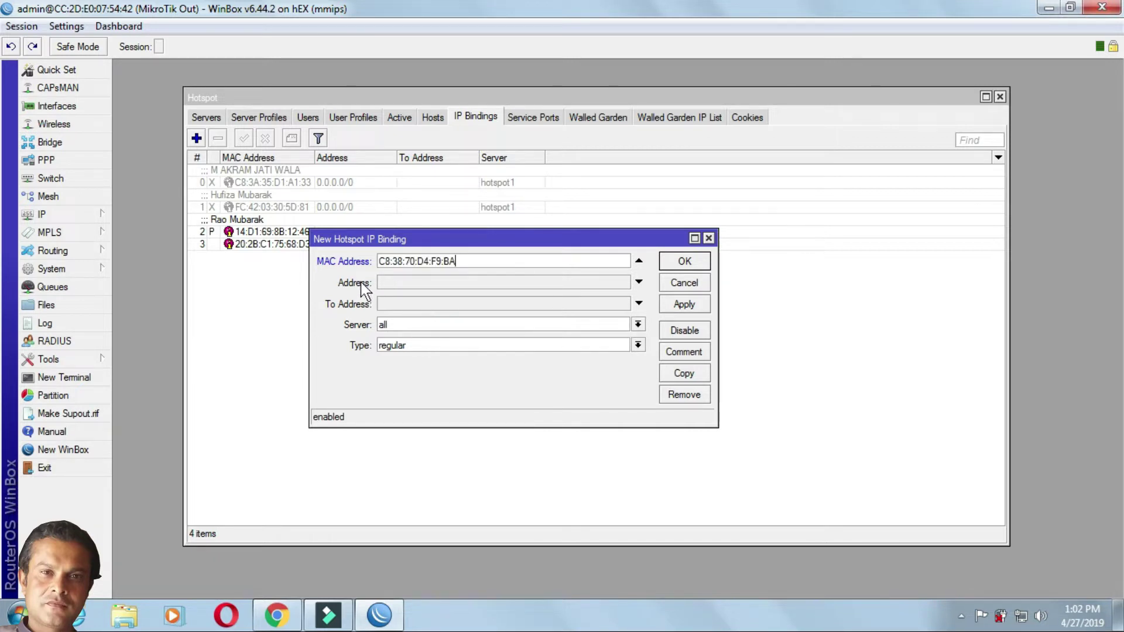
# Set the new binding's address to 0.0.0.0/0.
pyautogui.click(391, 283)
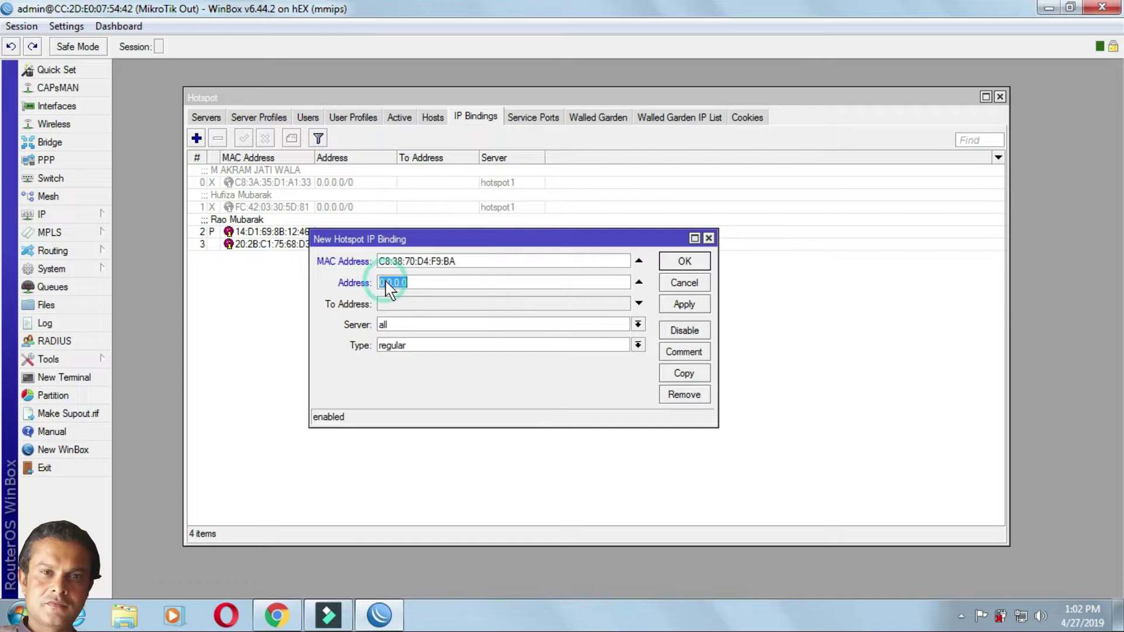
pyautogui.click(427, 283)
pyautogui.write('/0')
pyautogui.moveTo(427, 282); pyautogui.dragTo(380, 283)
pyautogui.click(428, 285)
# Assign the new binding to server hotspot1 and save it.
pyautogui.click(639, 325)
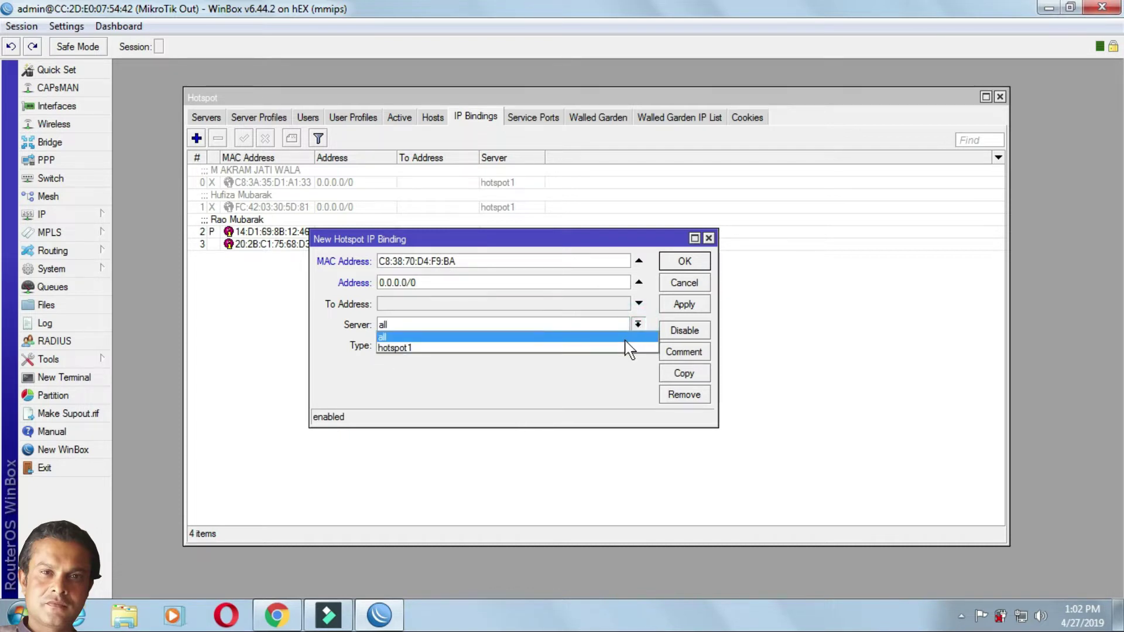
pyautogui.click(624, 347)
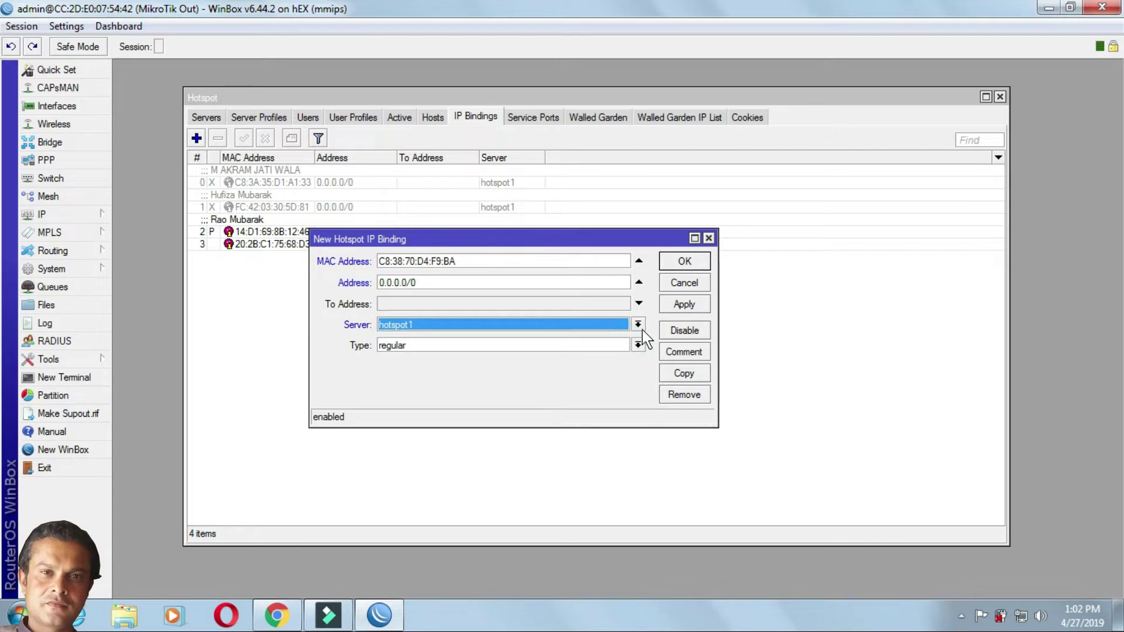
pyautogui.click(639, 326)
pyautogui.click(626, 336)
pyautogui.click(638, 325)
pyautogui.click(612, 353)
pyautogui.click(681, 311)
pyautogui.click(683, 262)
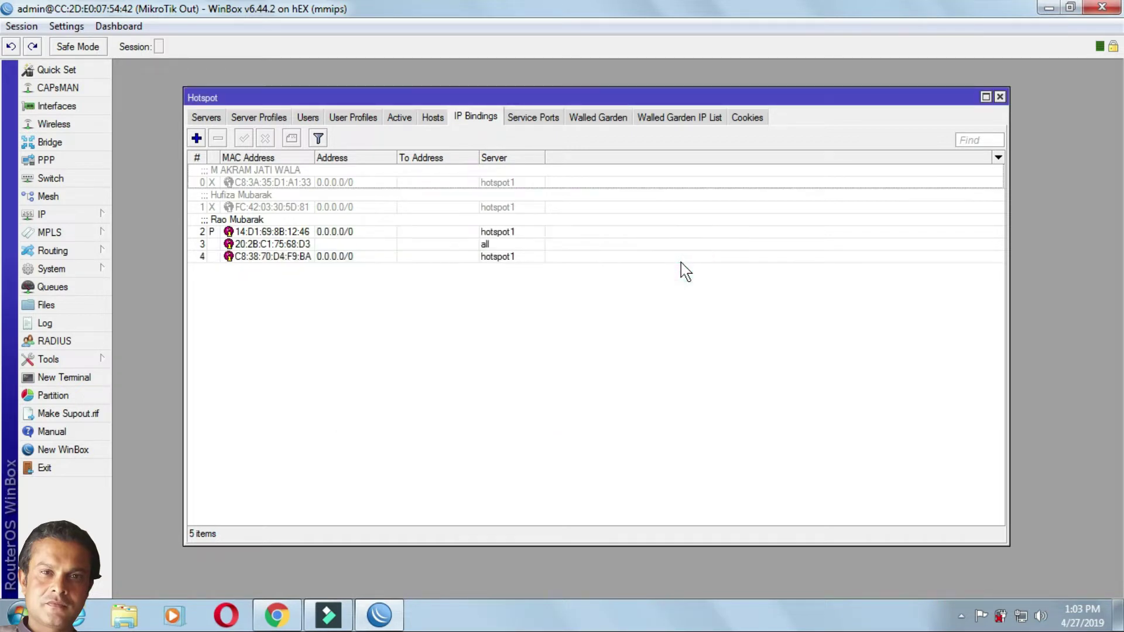
# Review the settings of the IP binding for C8:38:70:D4:F9:BA, including its server and type.
pyautogui.click(306, 257)
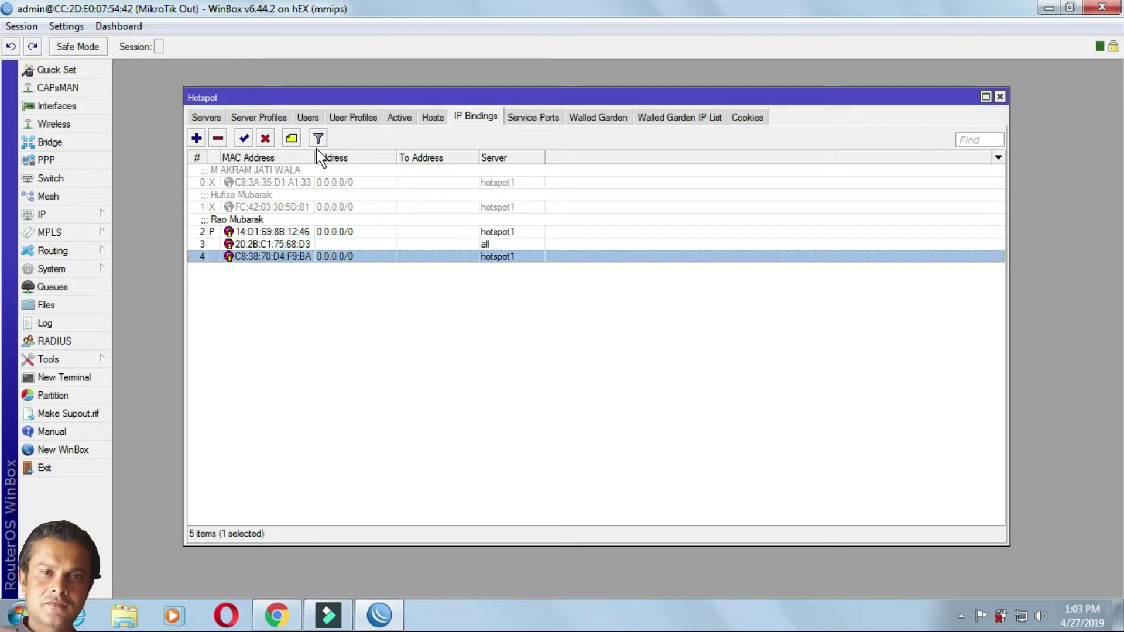
pyautogui.moveTo(314, 155); pyautogui.dragTo(338, 154)
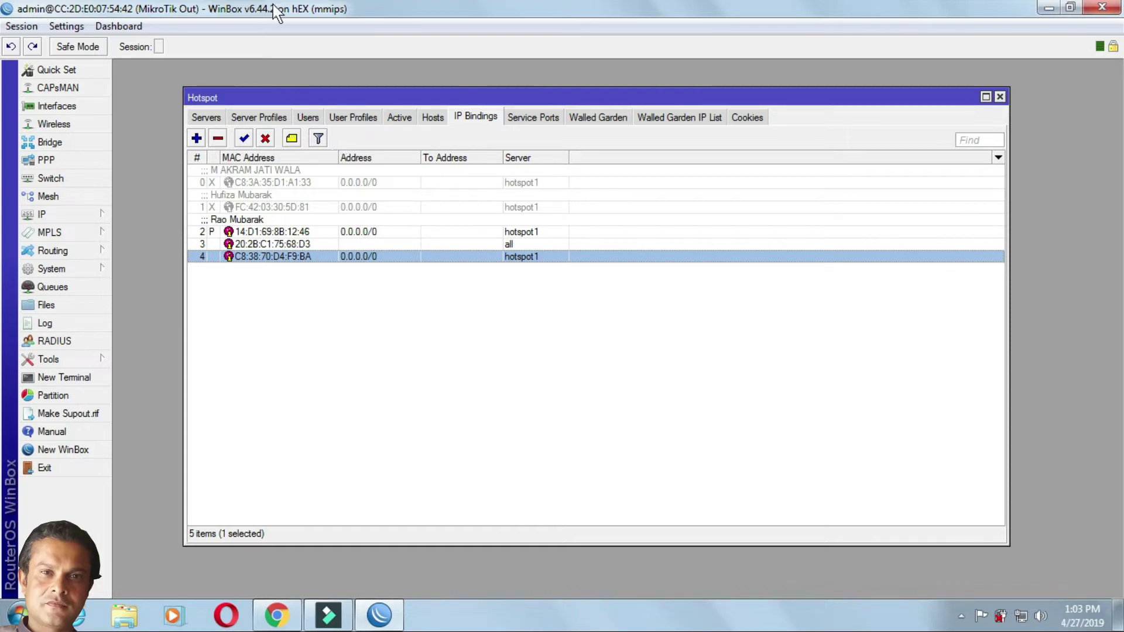
pyautogui.doubleClick(315, 258)
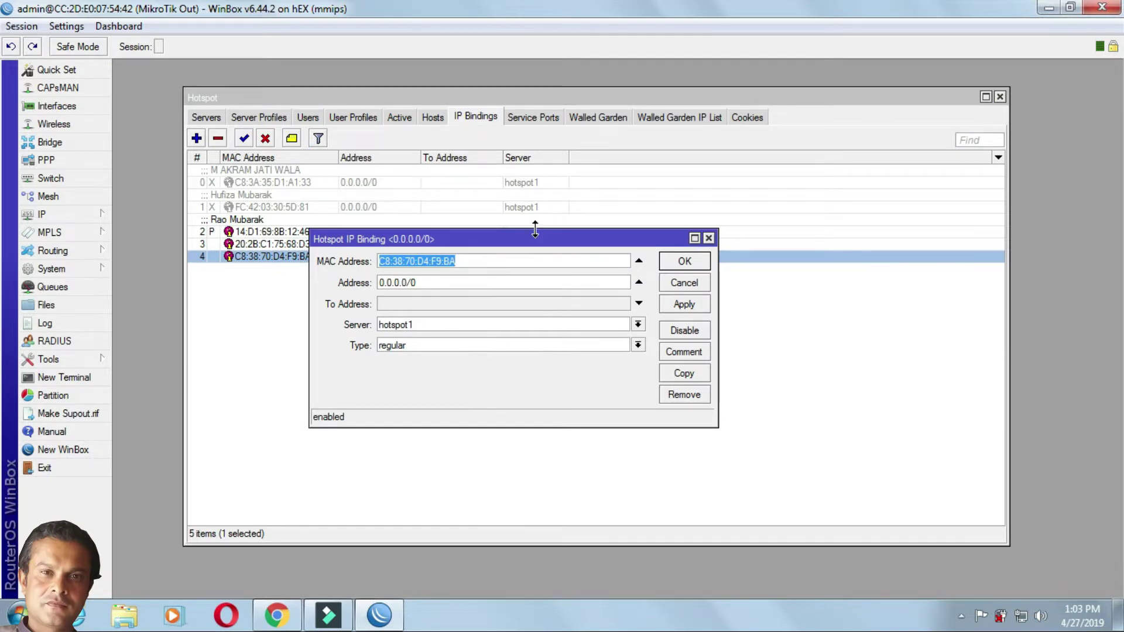
pyautogui.moveTo(535, 229); pyautogui.dragTo(540, 152)
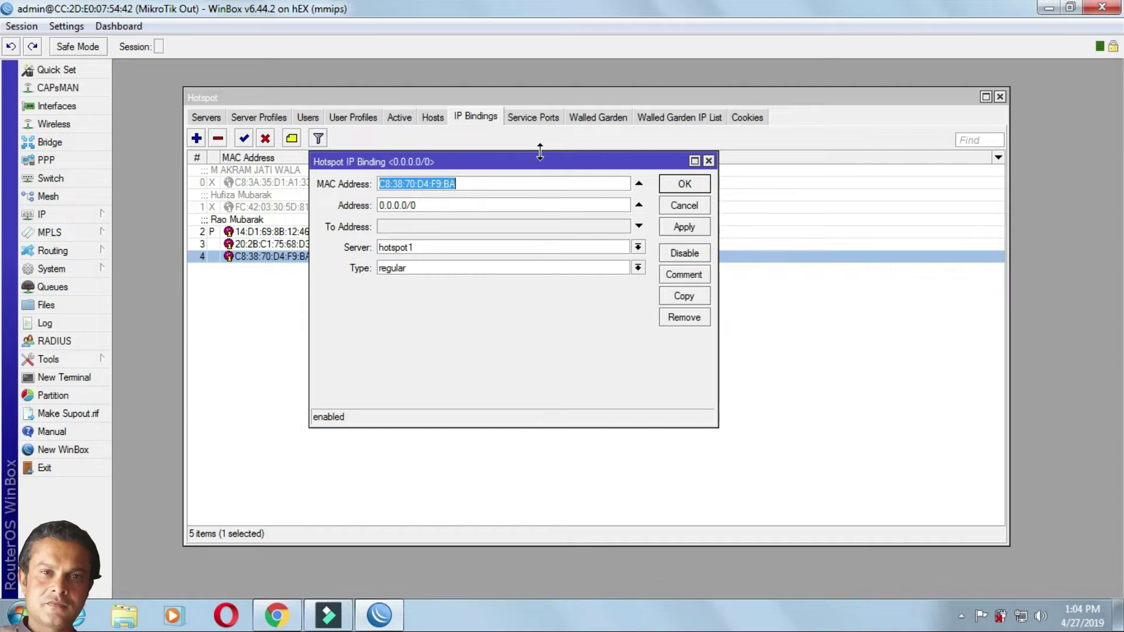
pyautogui.click(685, 229)
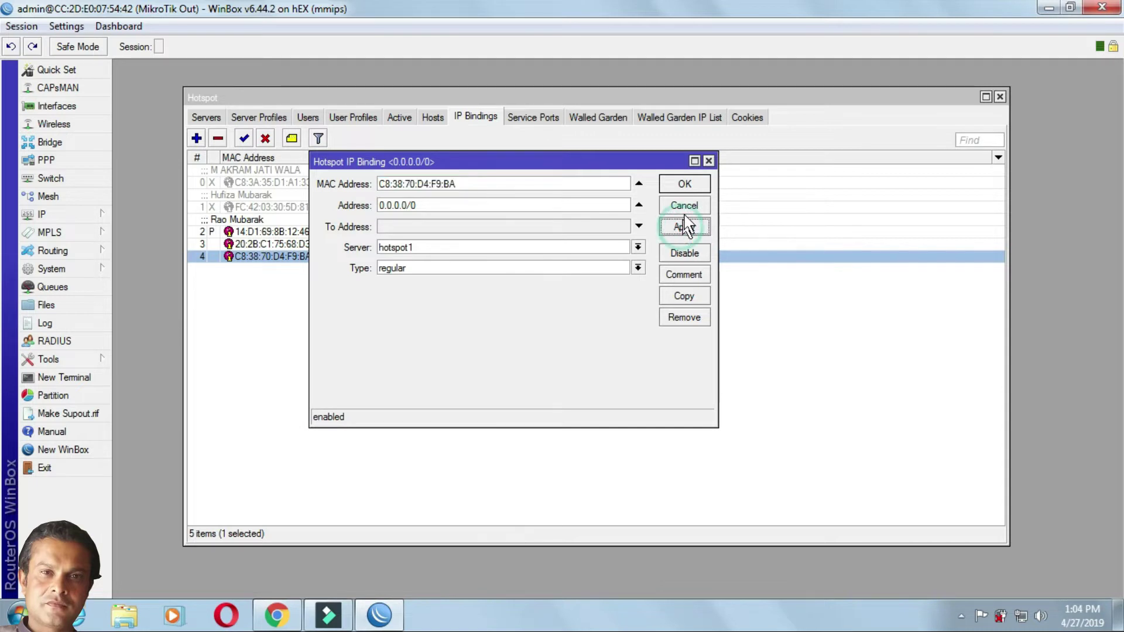
pyautogui.click(685, 184)
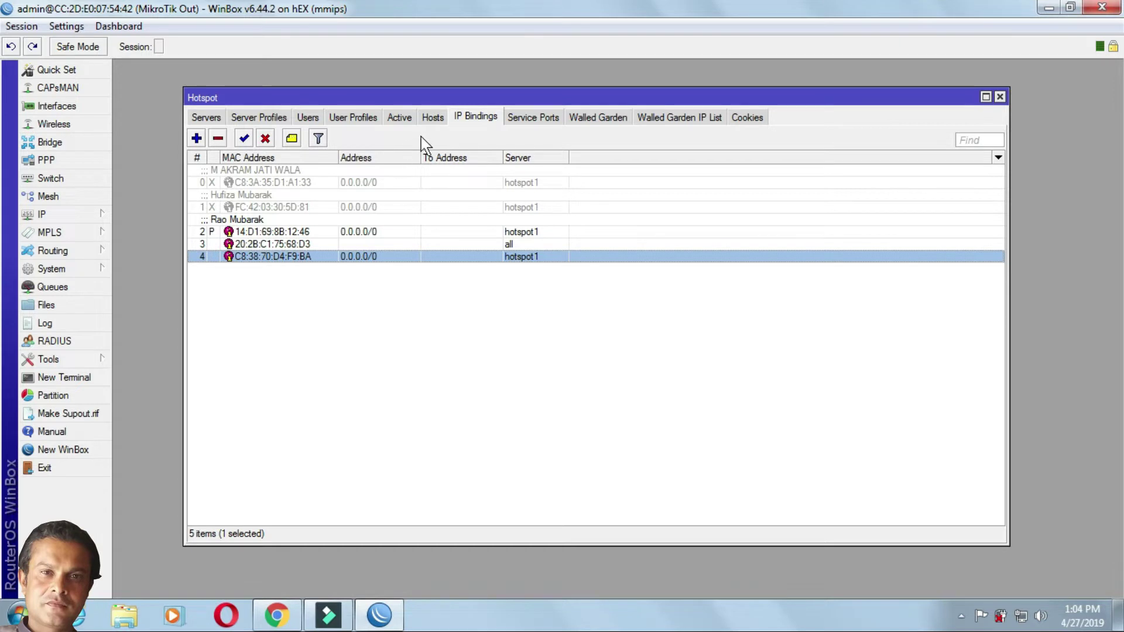
# Find the test2 account among the hotspot users and check its session in the active list.
pyautogui.click(403, 121)
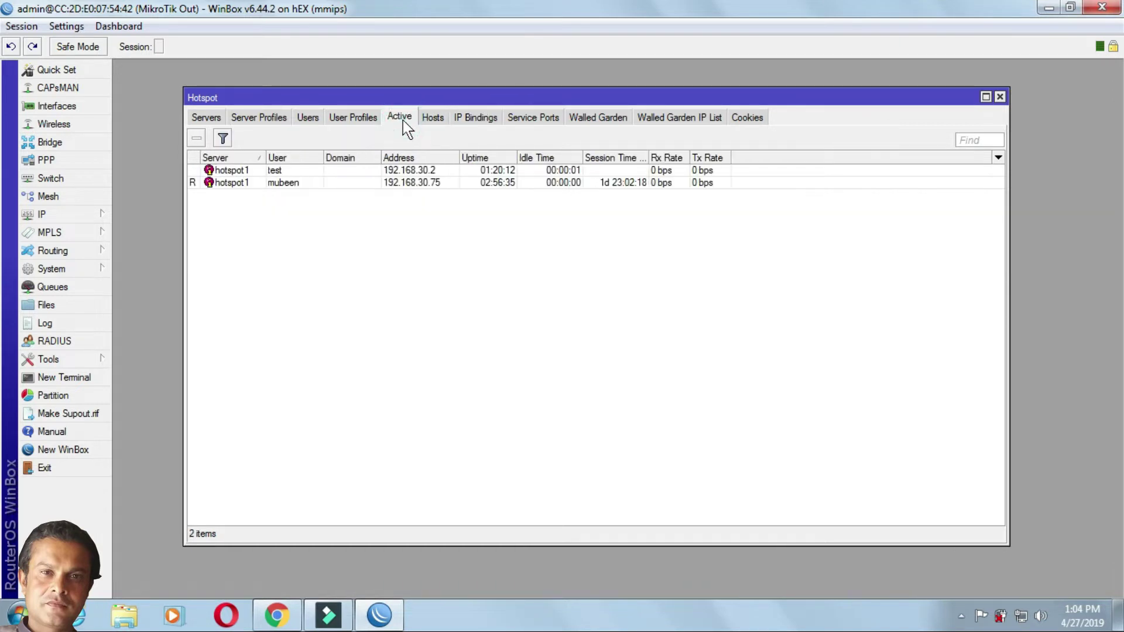
pyautogui.click(308, 121)
pyautogui.click(283, 195)
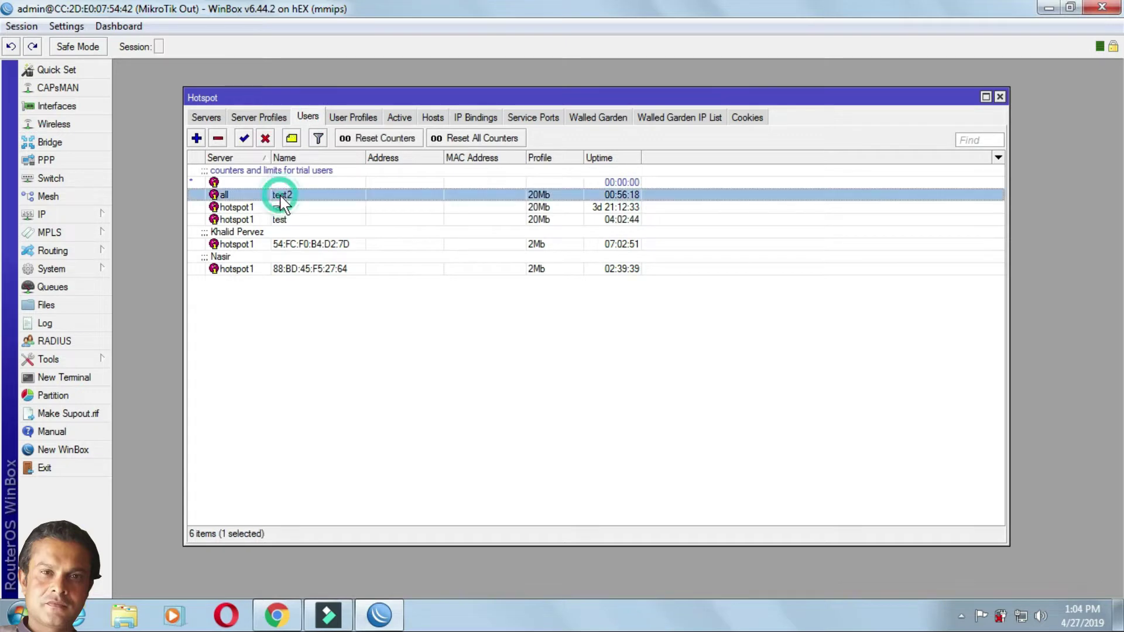
pyautogui.click(398, 121)
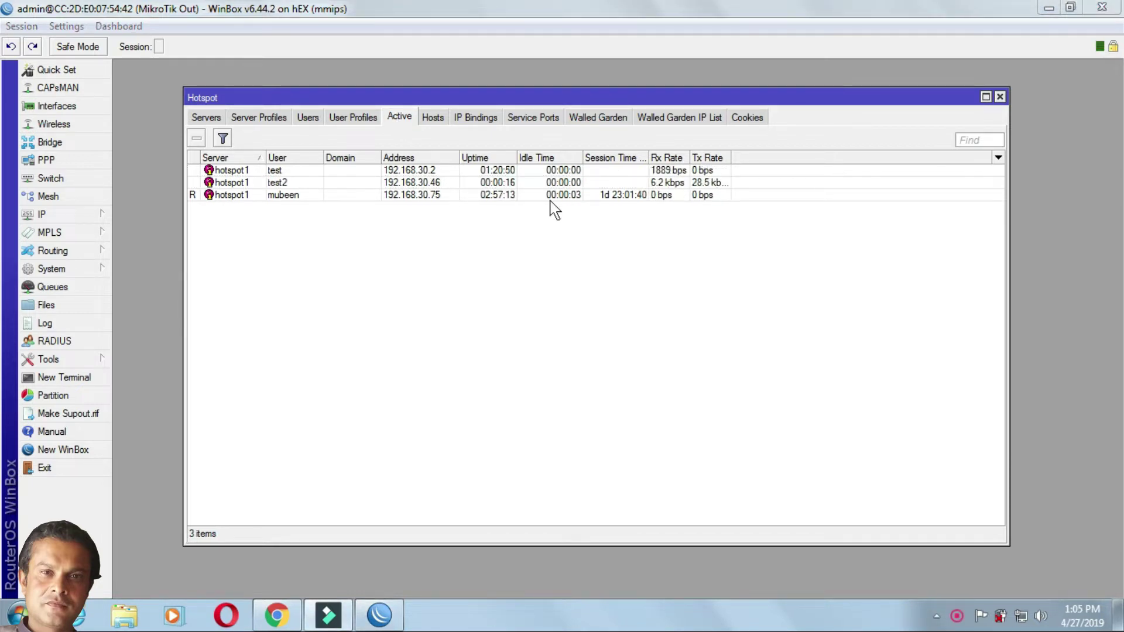
pyautogui.click(428, 184)
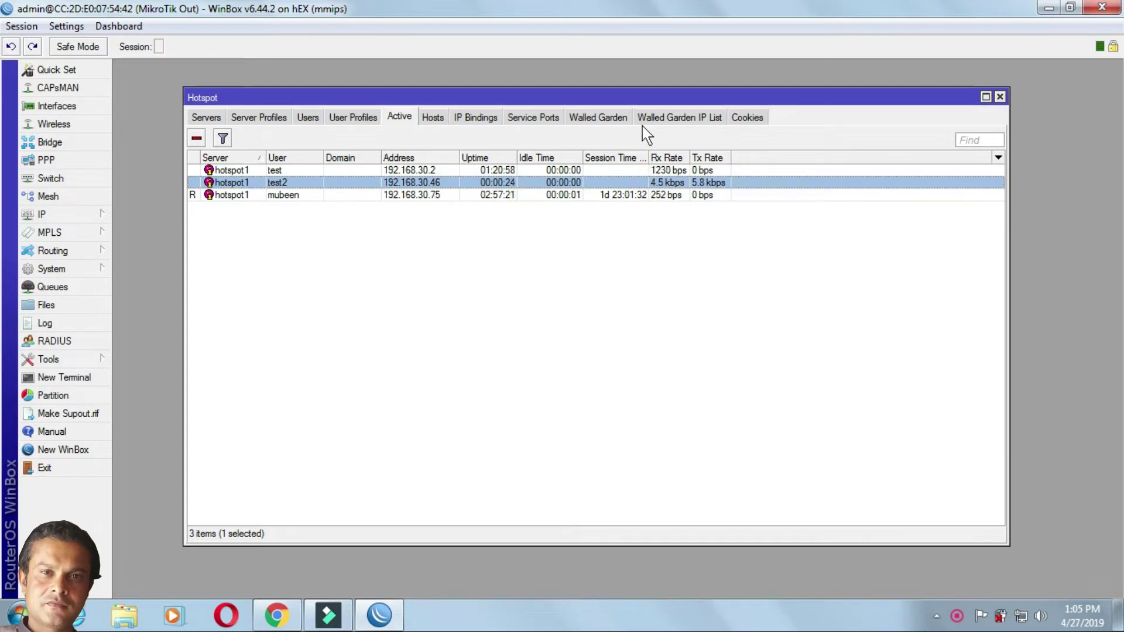
# Delete the hotspot cookie stored for user test2.
pyautogui.click(750, 119)
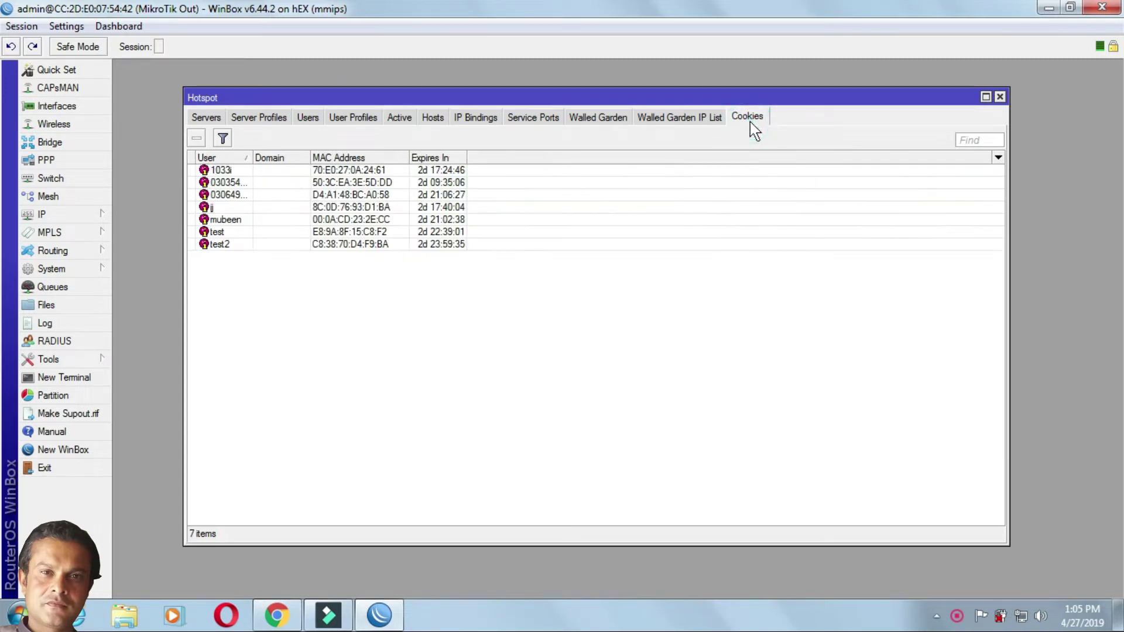
pyautogui.click(245, 248)
pyautogui.click(197, 138)
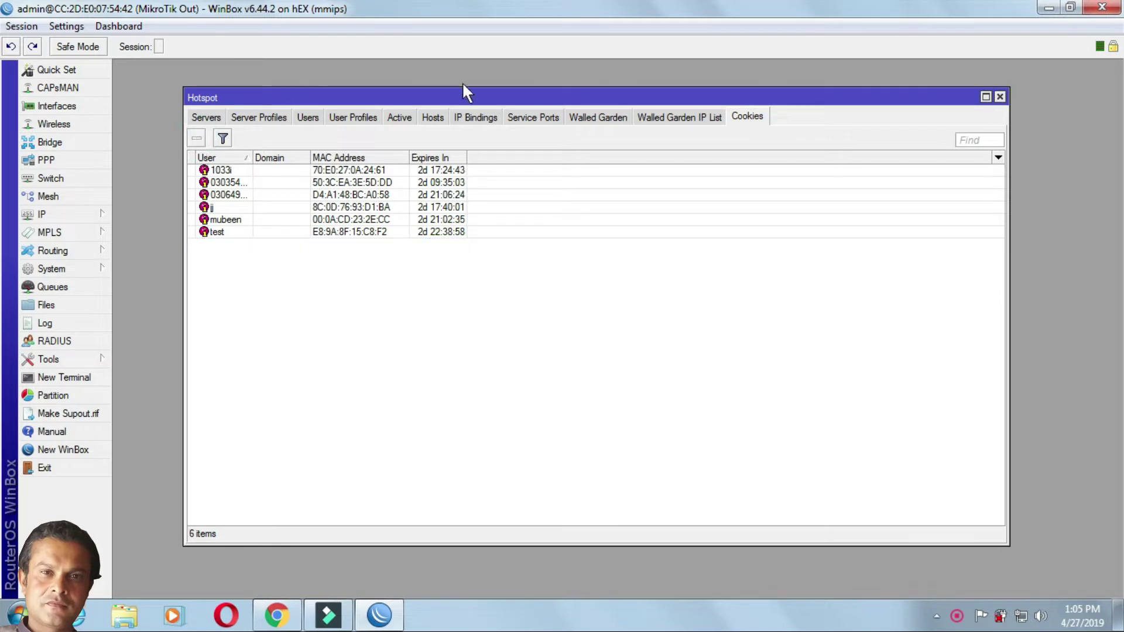
# Remove the host entry with MAC address C8:38:70:D4:F9:BA from the hotspot hosts list.
pyautogui.click(432, 118)
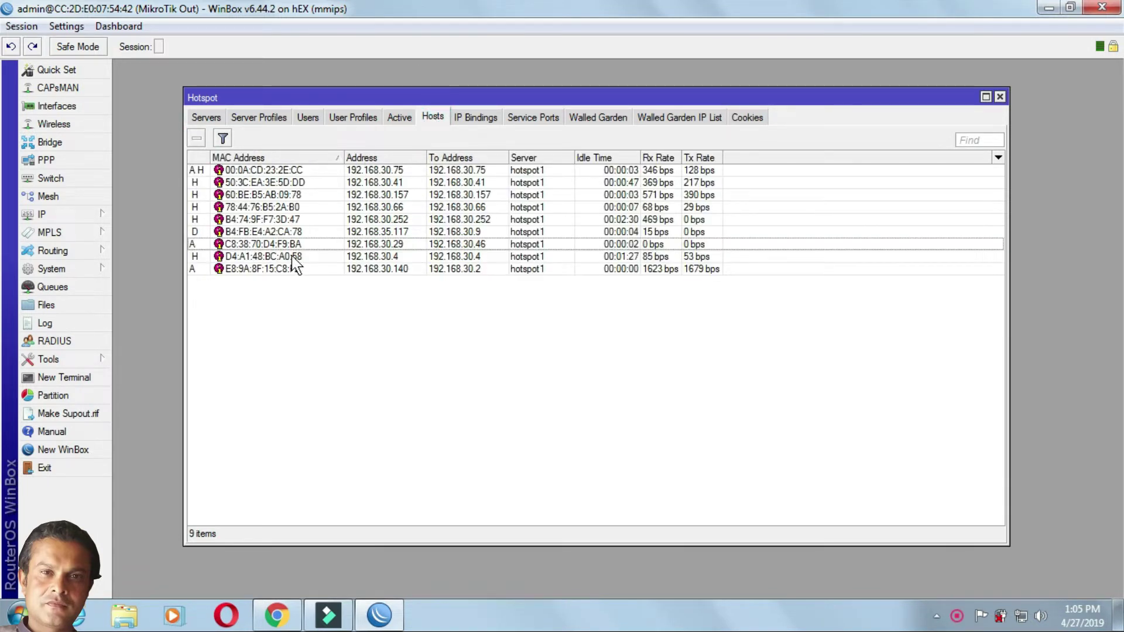
pyautogui.click(295, 245)
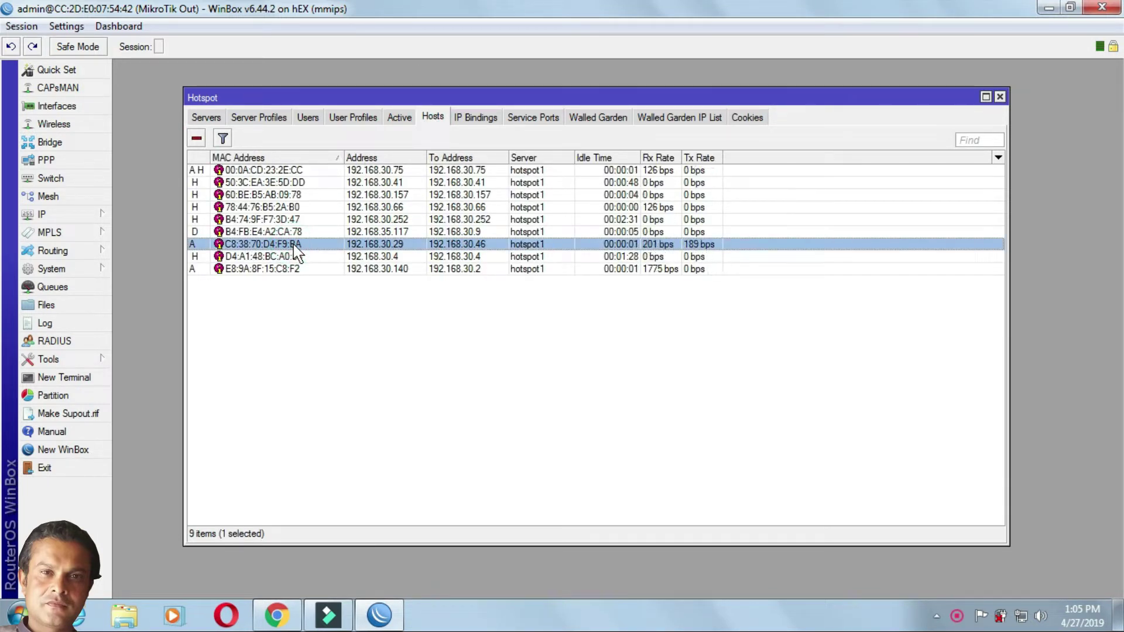
pyautogui.click(485, 248)
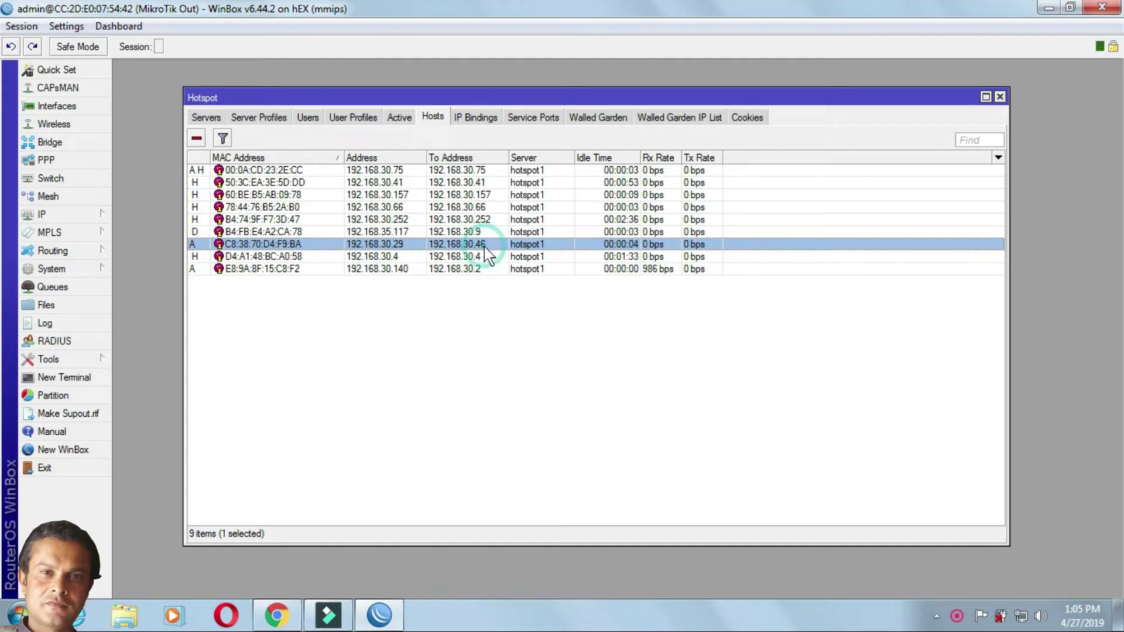
pyautogui.click(198, 141)
# Check the active hotspot sessions for user test2 after the host removal.
pyautogui.click(401, 118)
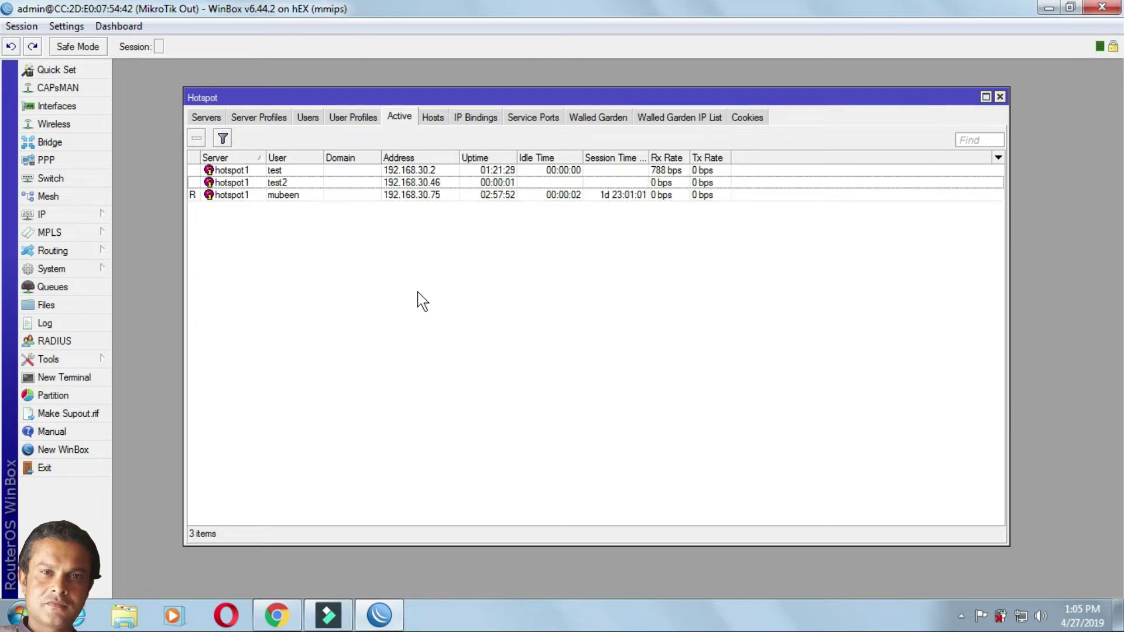
pyautogui.click(294, 182)
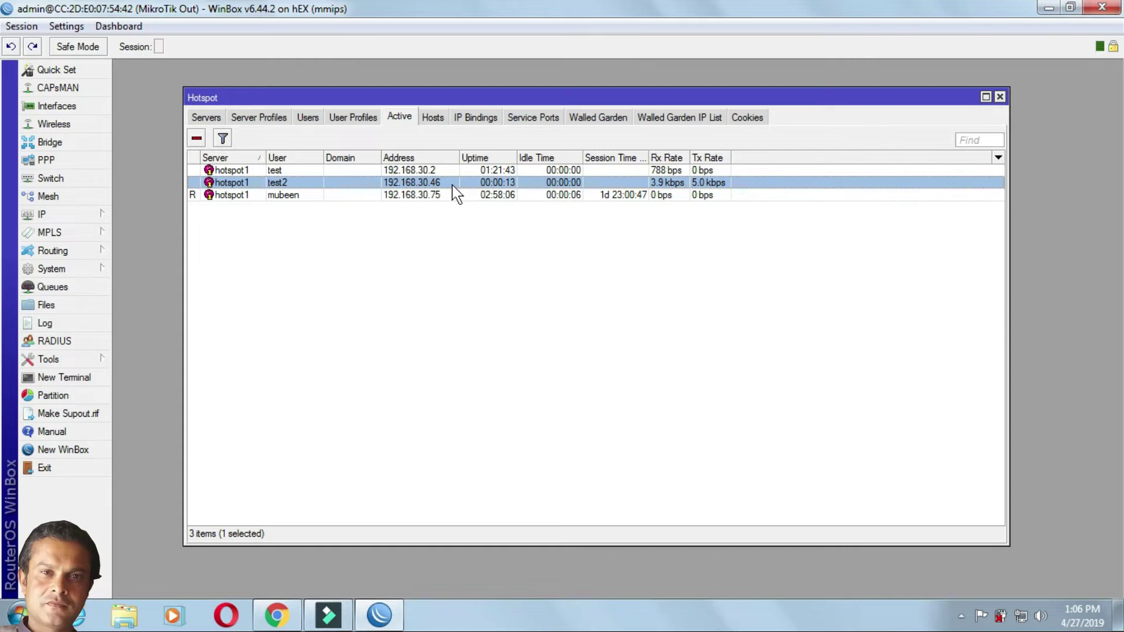
# Remove the IP binding for MAC address C8:38:70:D4:F9:BA and delete the hotspot cookie of user test2.
pyautogui.click(489, 120)
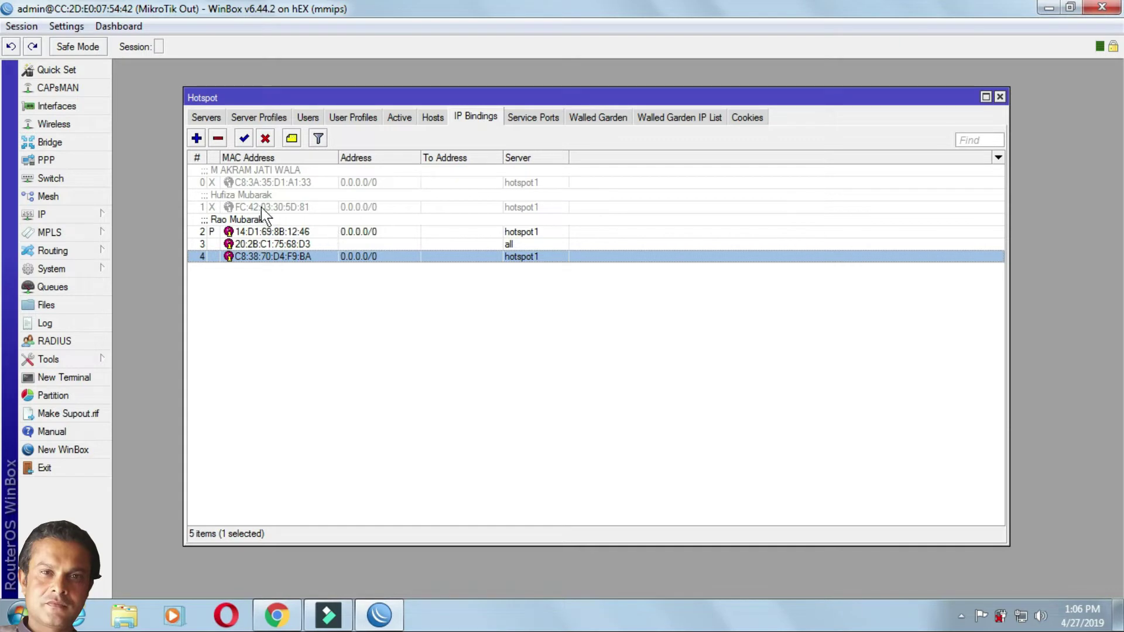
pyautogui.click(218, 138)
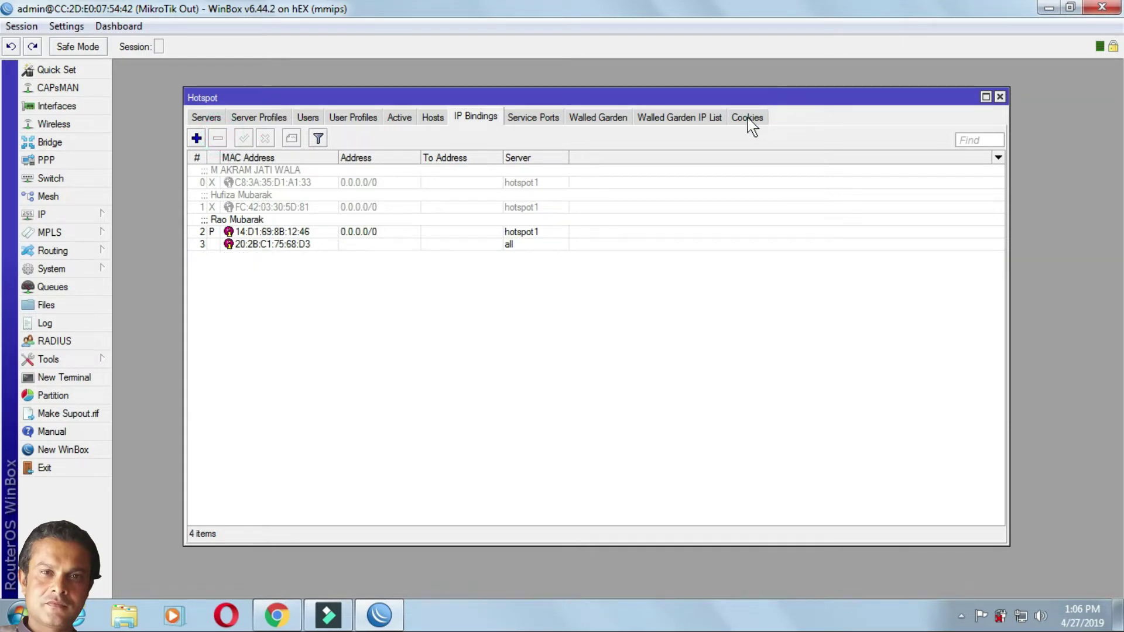
pyautogui.click(748, 117)
pyautogui.click(237, 244)
pyautogui.click(197, 138)
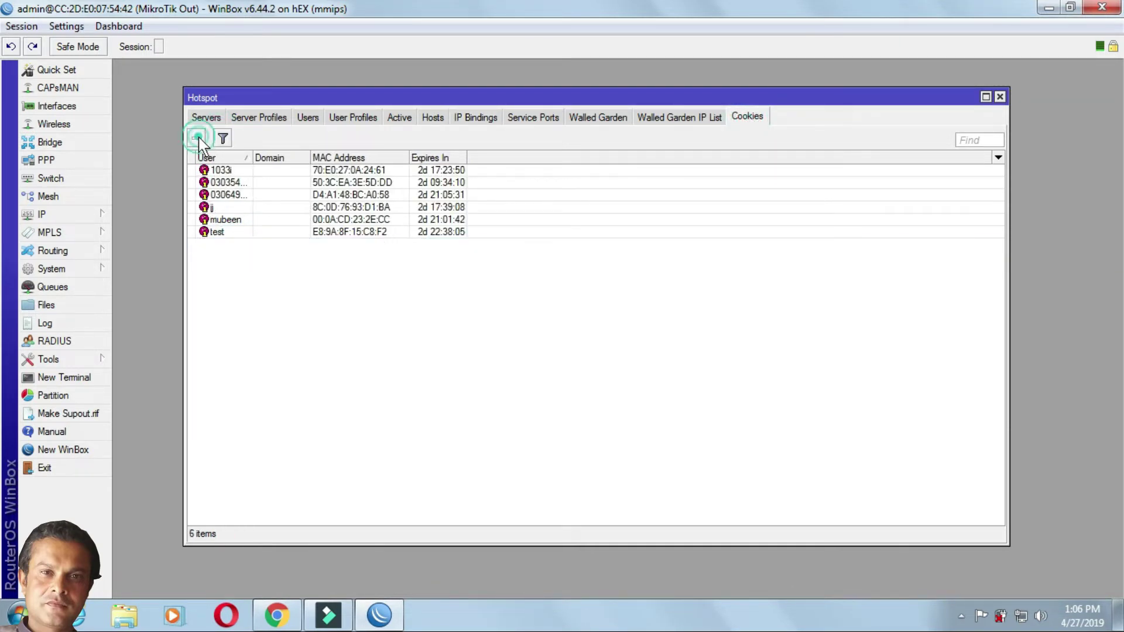
pyautogui.click(435, 123)
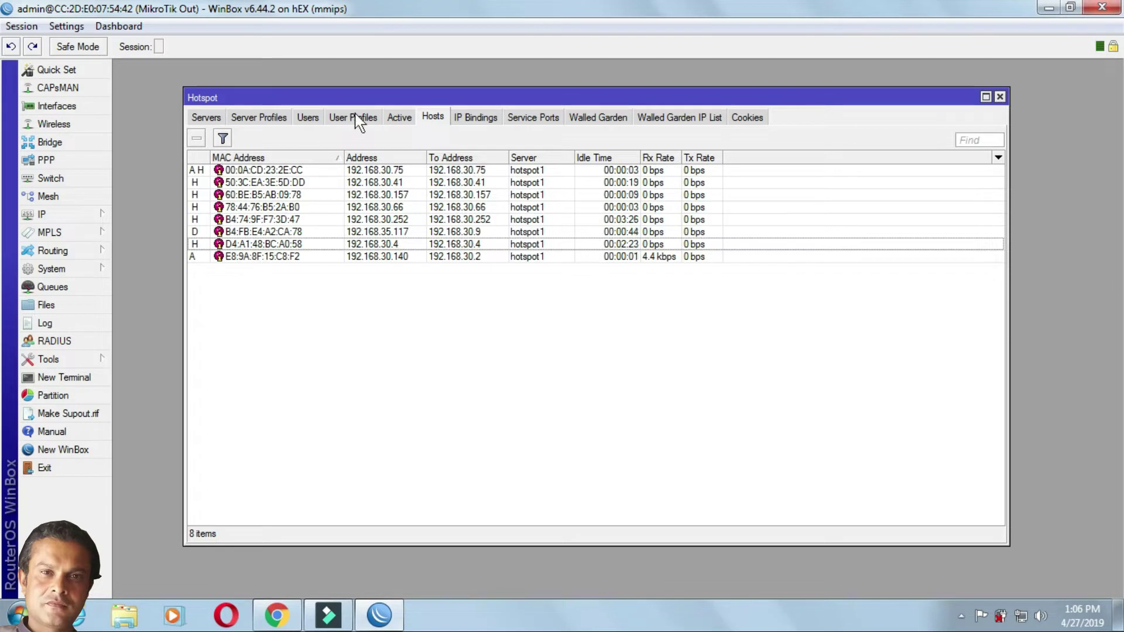
pyautogui.click(477, 119)
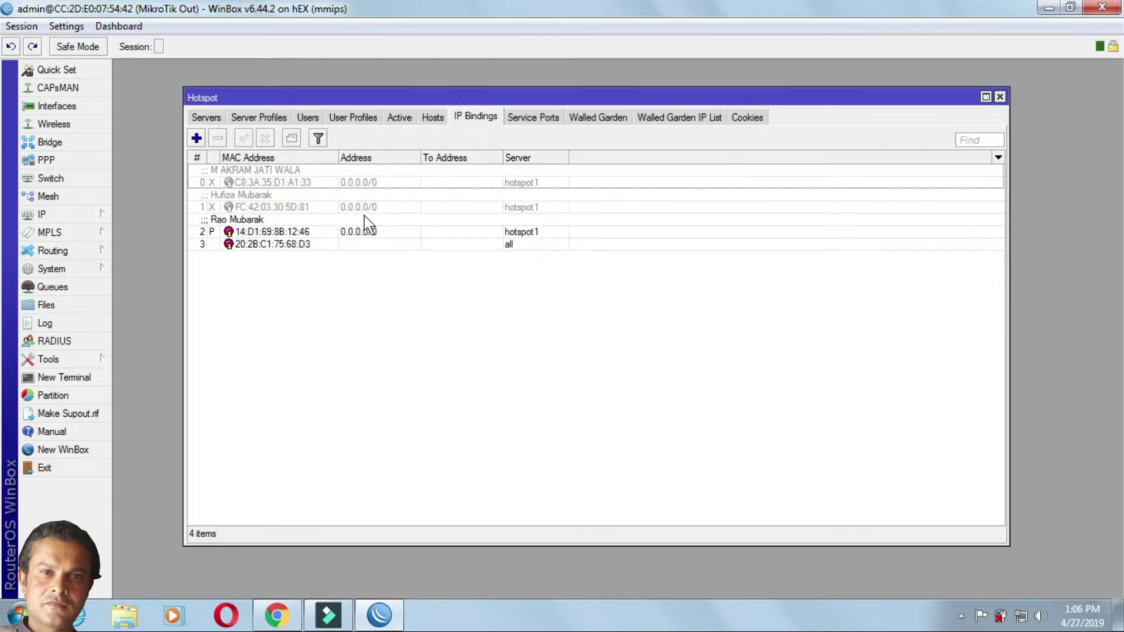
pyautogui.click(197, 138)
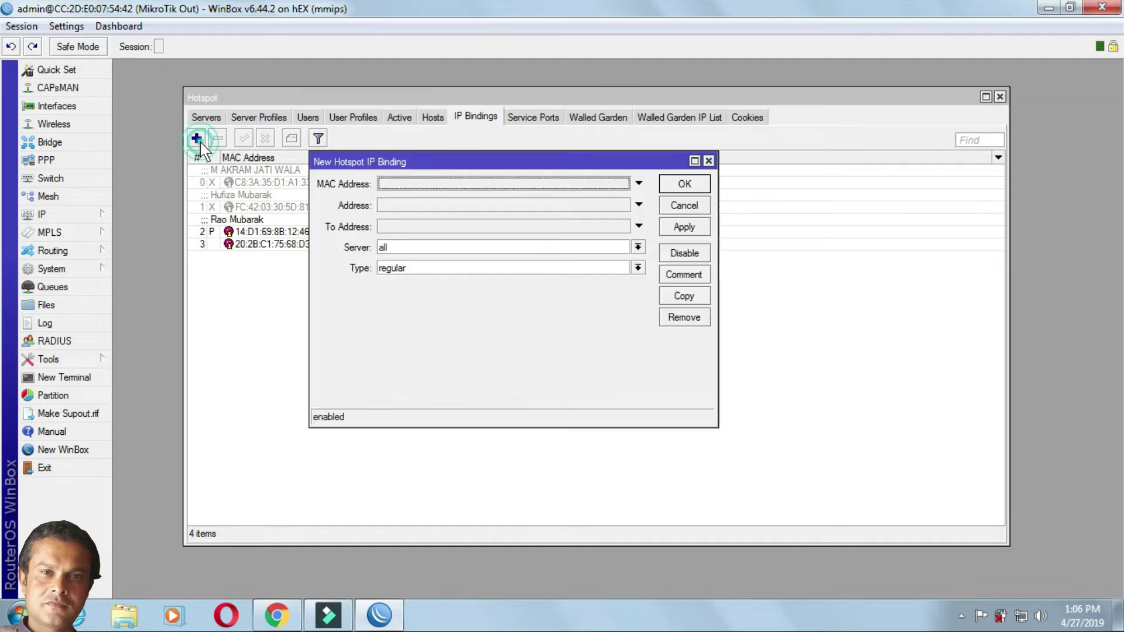
pyautogui.click(466, 184)
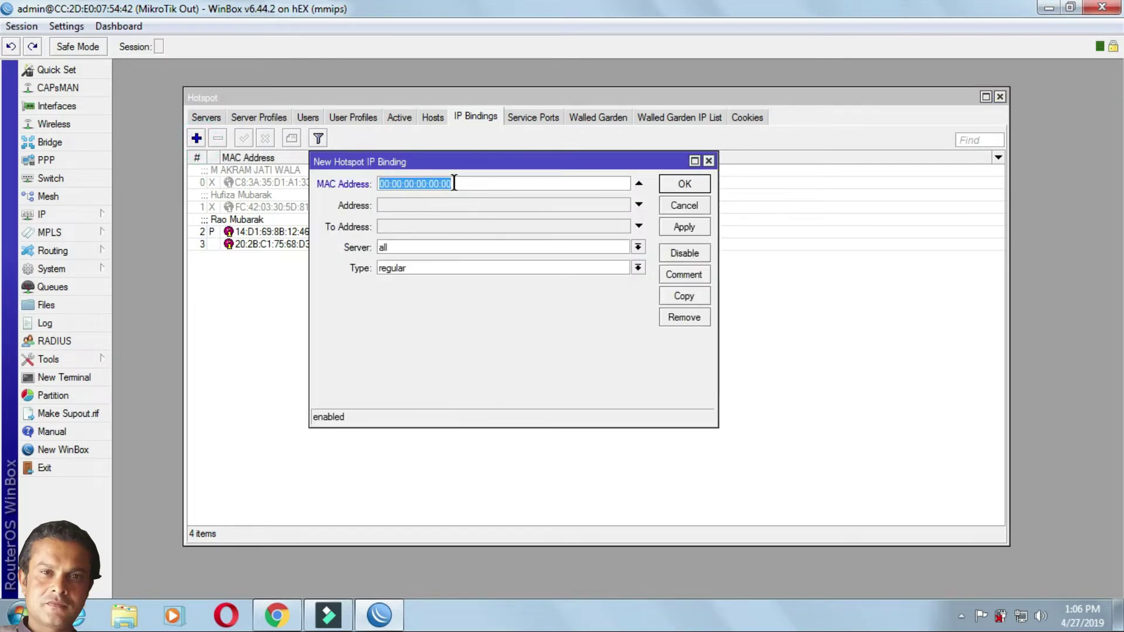
pyautogui.rightClick(442, 185)
pyautogui.click(480, 230)
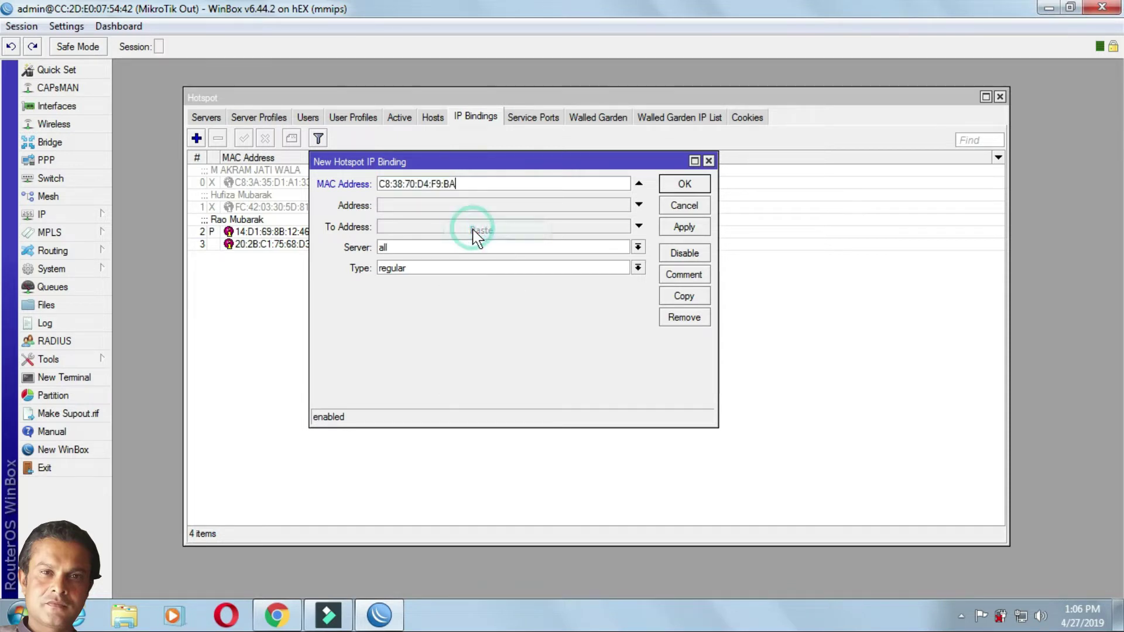
# Set the new binding's address to 0.0.0.0/0, server to hotspot1 and type to bypassed, and save it.
pyautogui.click(440, 205)
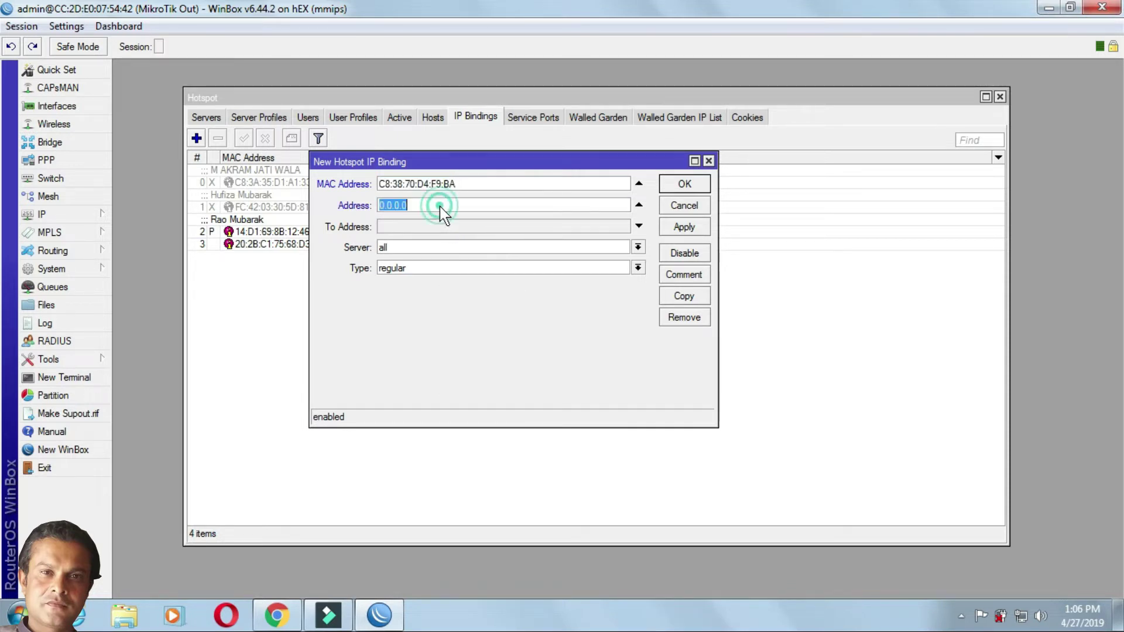
pyautogui.click(440, 205)
pyautogui.write('/0')
pyautogui.click(640, 247)
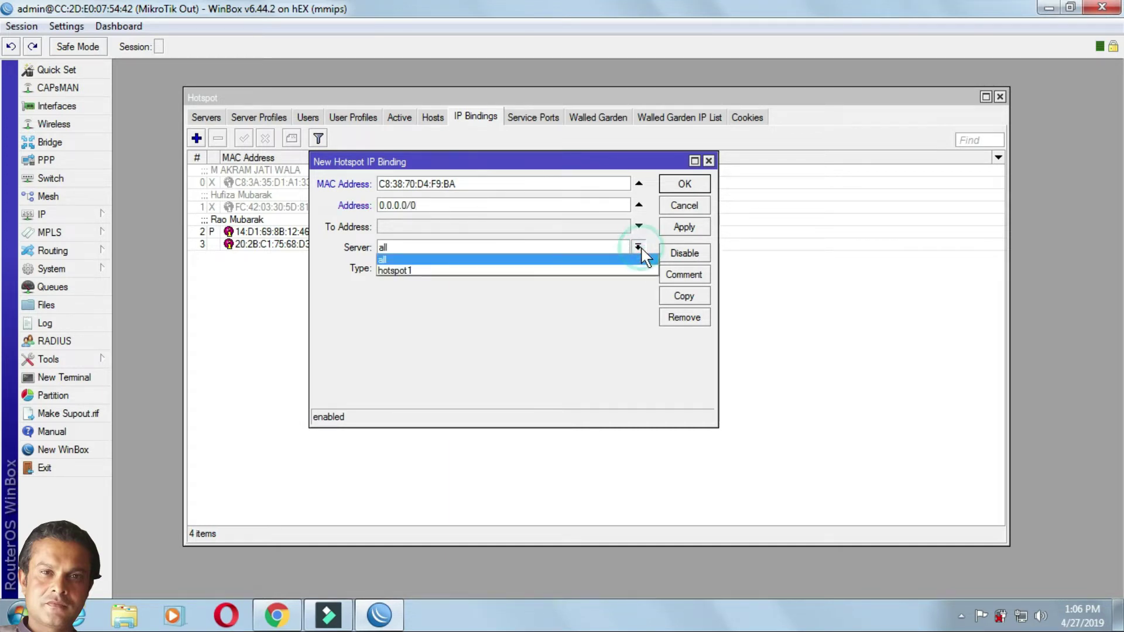
pyautogui.click(622, 271)
pyautogui.click(637, 269)
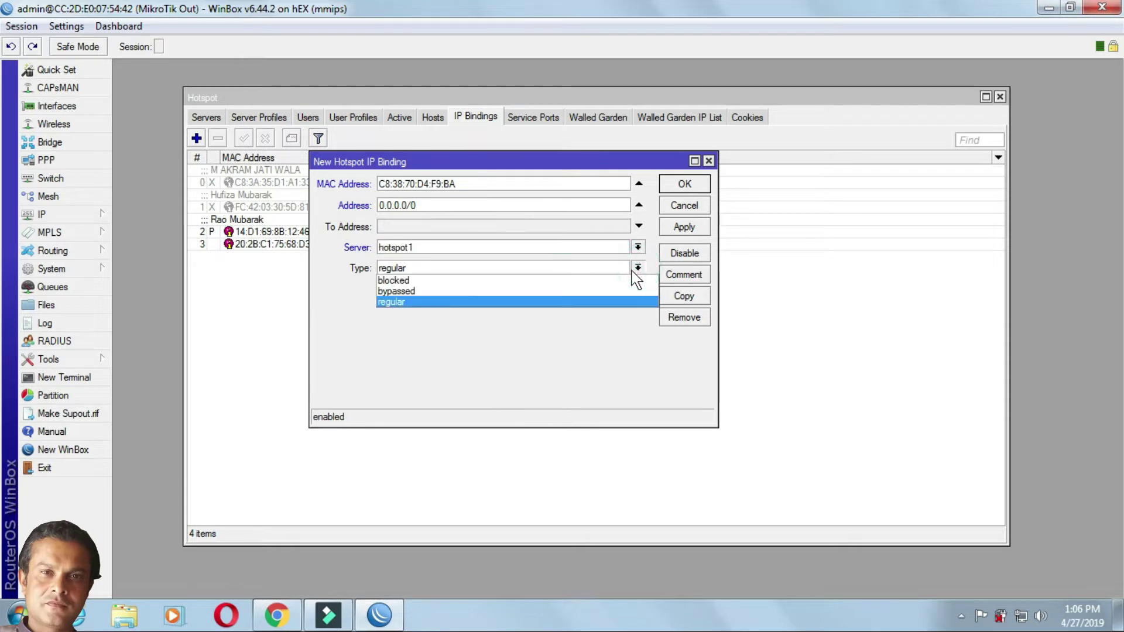
pyautogui.click(591, 292)
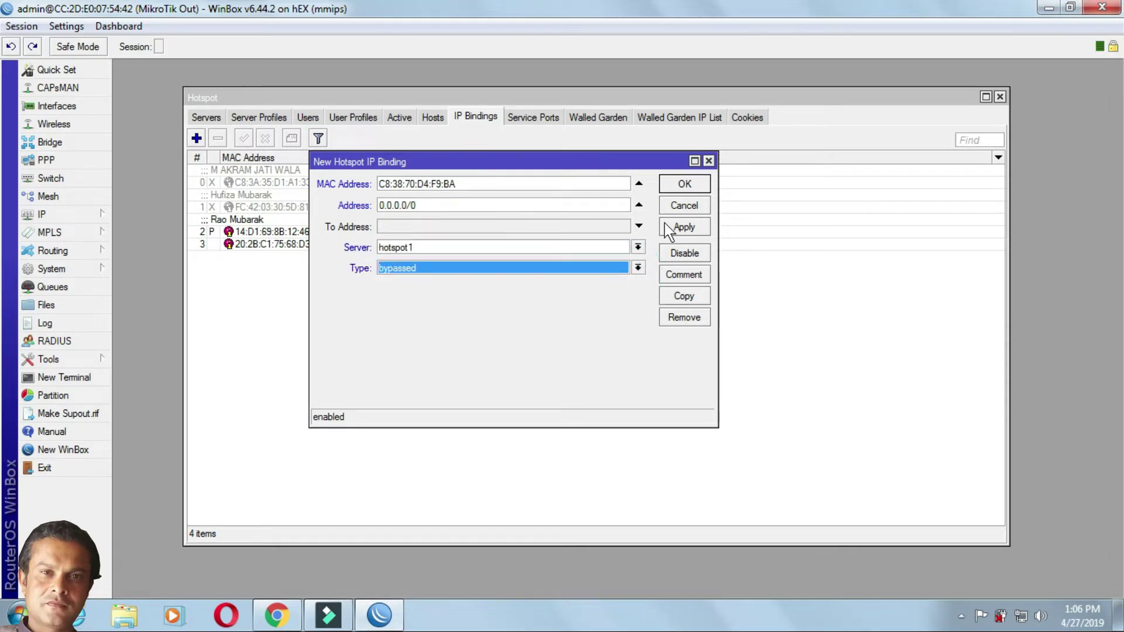
pyautogui.click(704, 230)
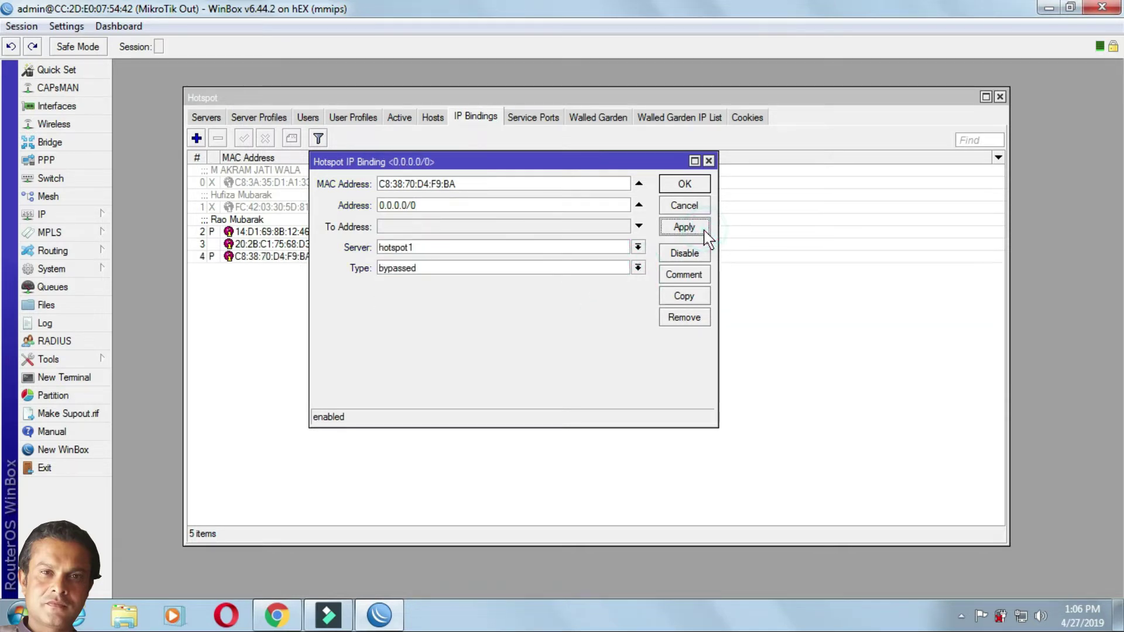
pyautogui.click(685, 185)
pyautogui.click(301, 259)
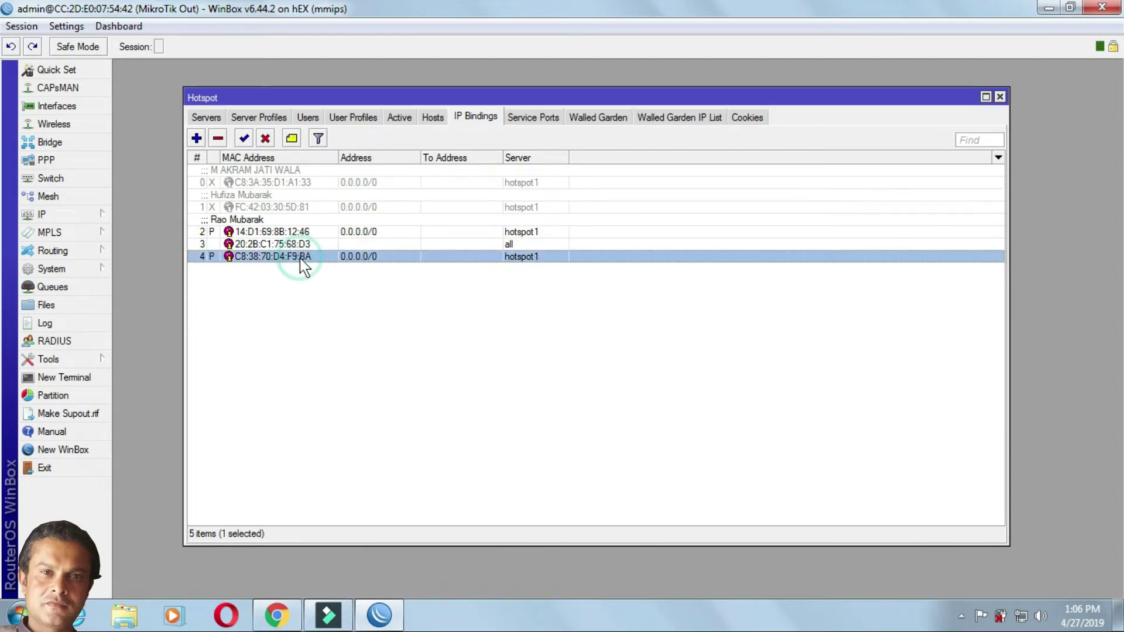
# Look for device C8:38:70:D4:F9:BA in the active sessions and hosts lists, widening the hosts list's flag column.
pyautogui.click(401, 117)
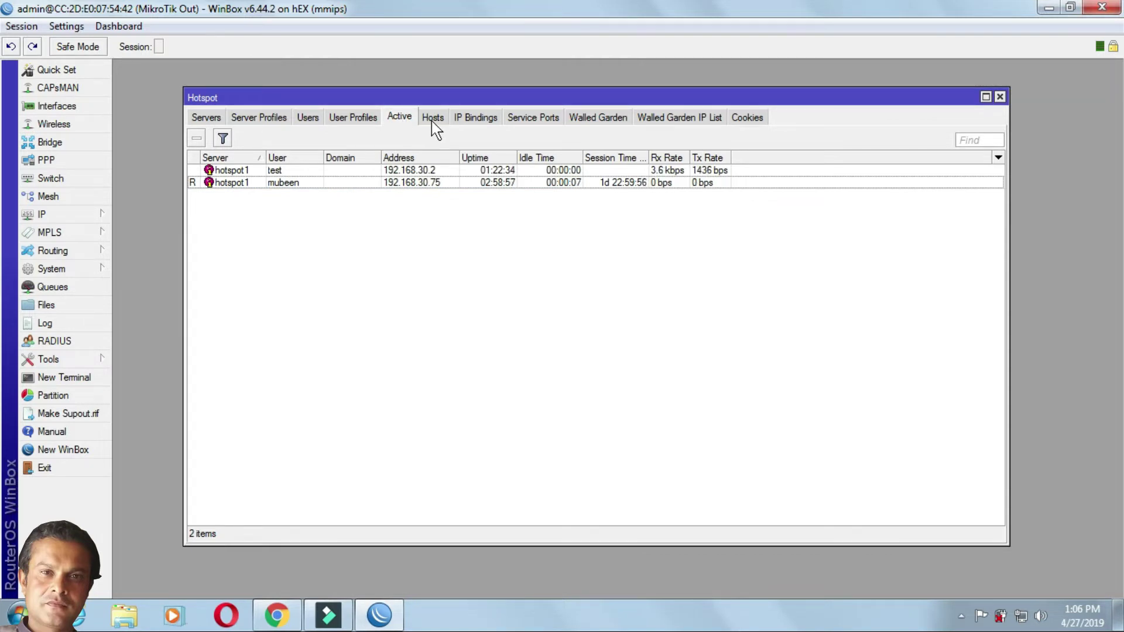
pyautogui.click(432, 120)
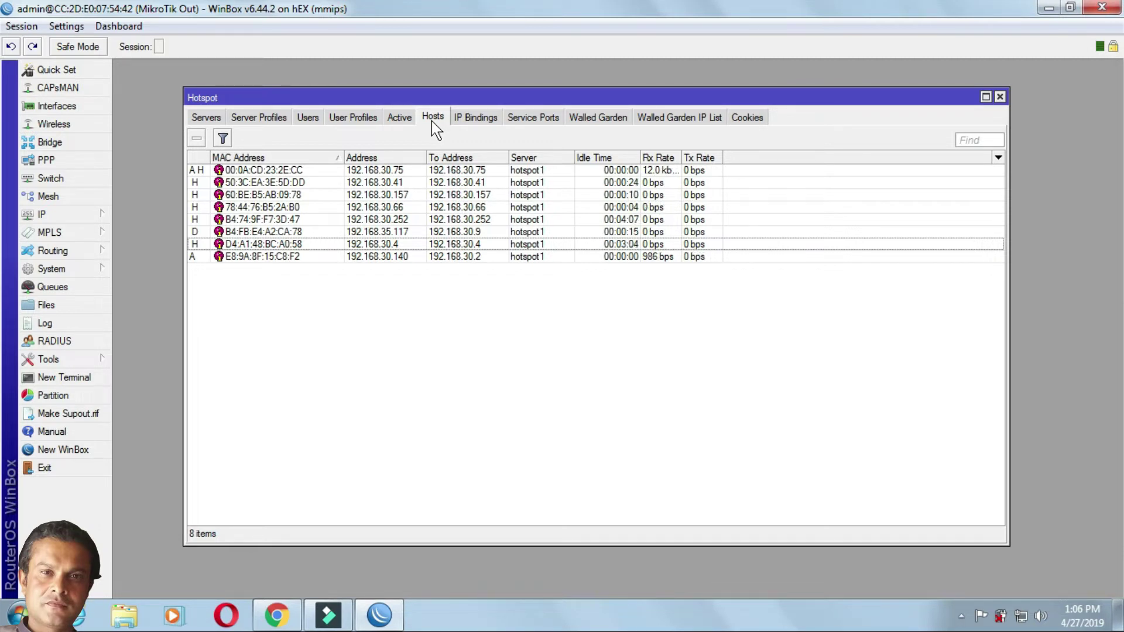
pyautogui.click(405, 119)
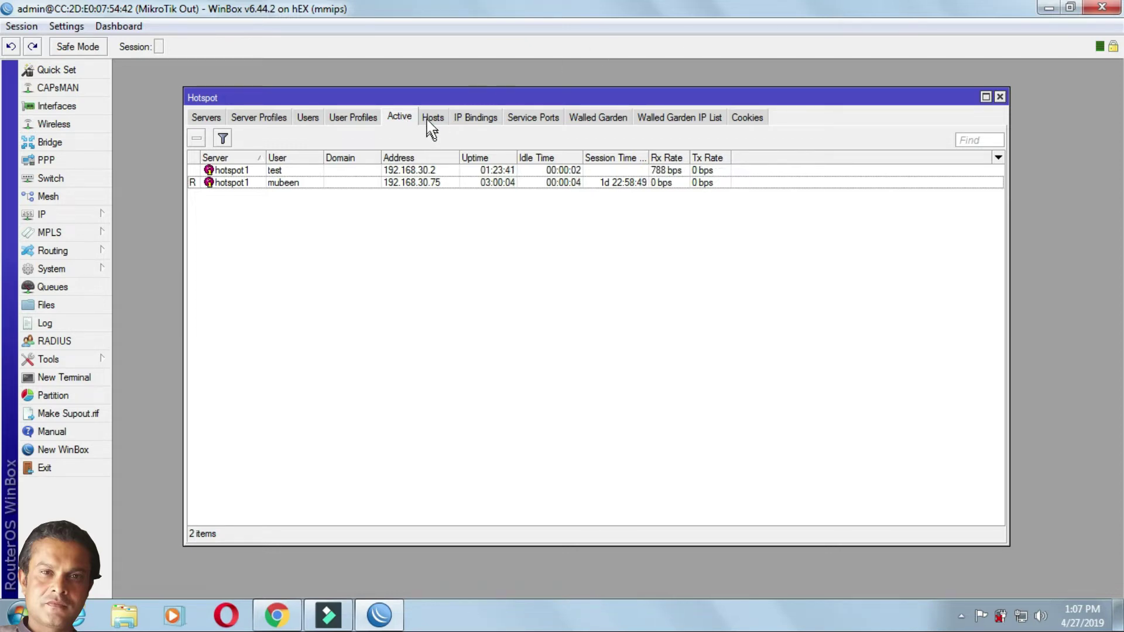
pyautogui.click(428, 118)
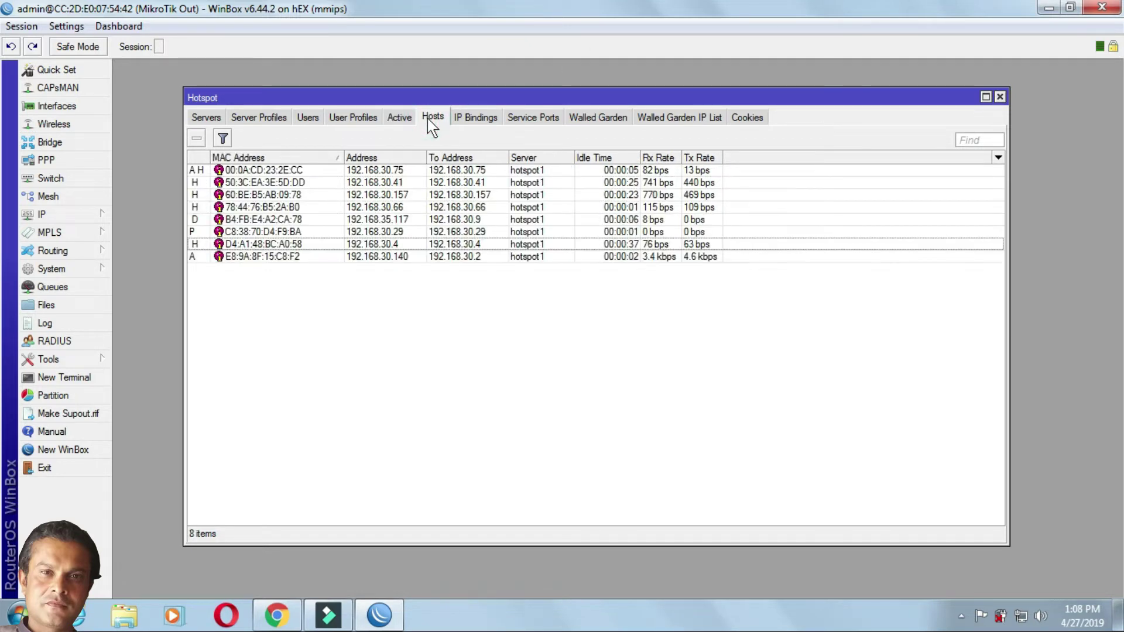
pyautogui.click(258, 232)
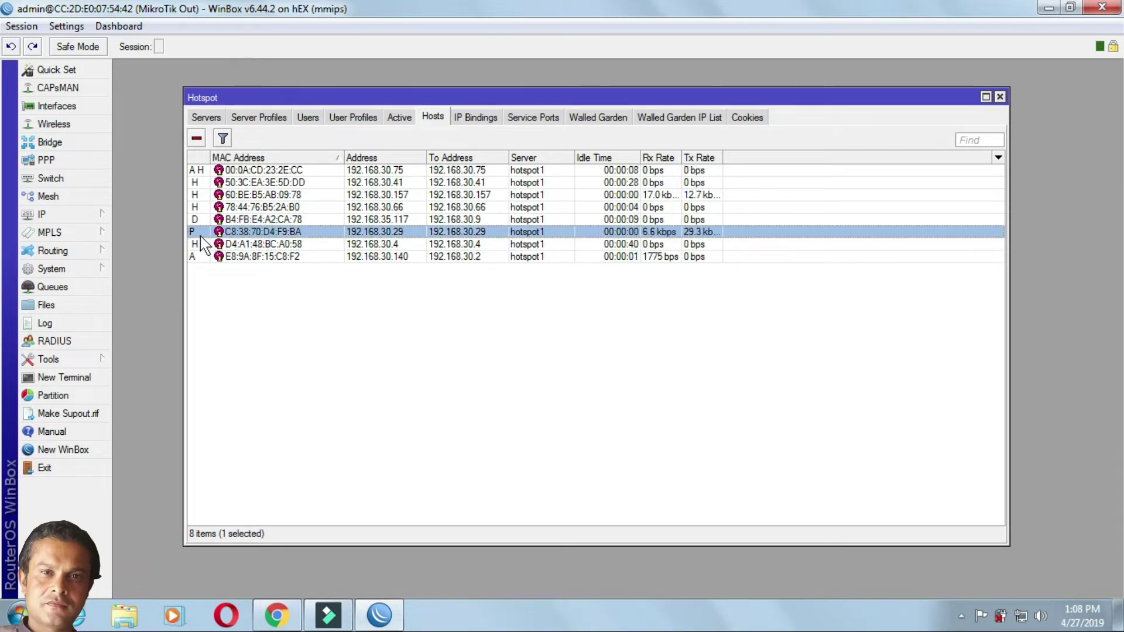
pyautogui.moveTo(201, 239)
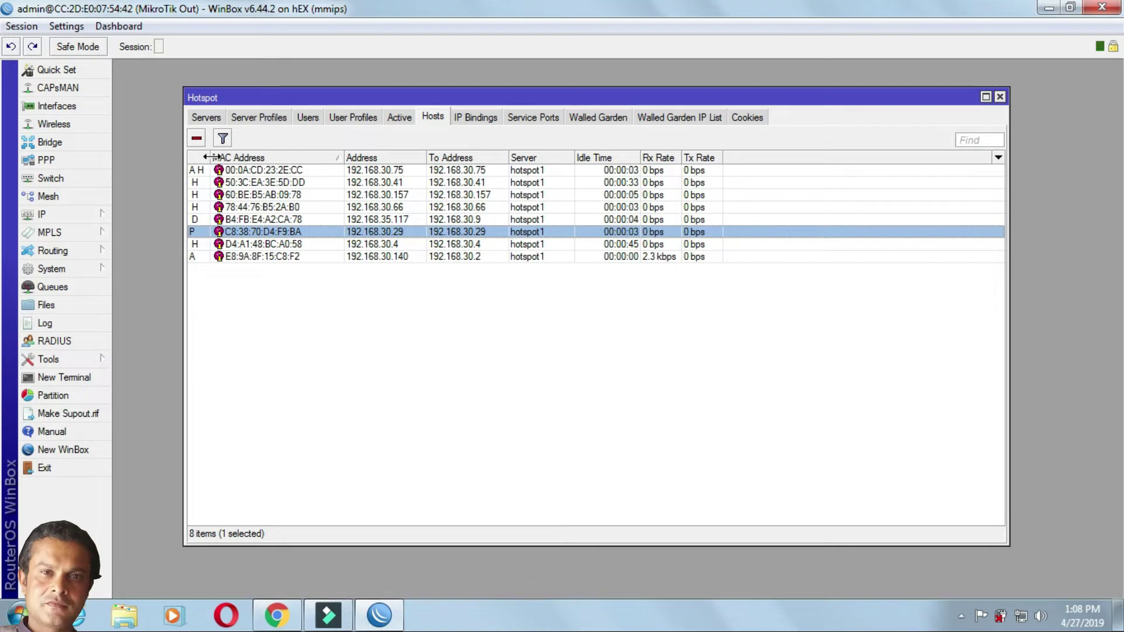
pyautogui.moveTo(211, 156); pyautogui.dragTo(251, 157)
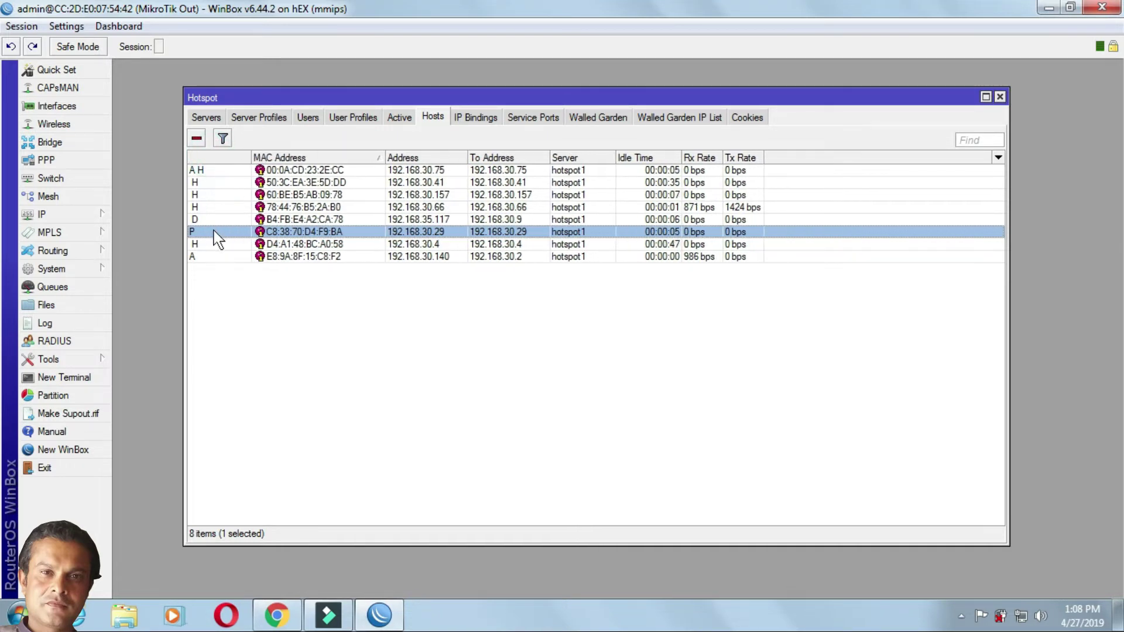
# Compare the active sessions with the hosts list and examine the status flag of host C8:38:70:D4:F9:BA.
pyautogui.click(400, 118)
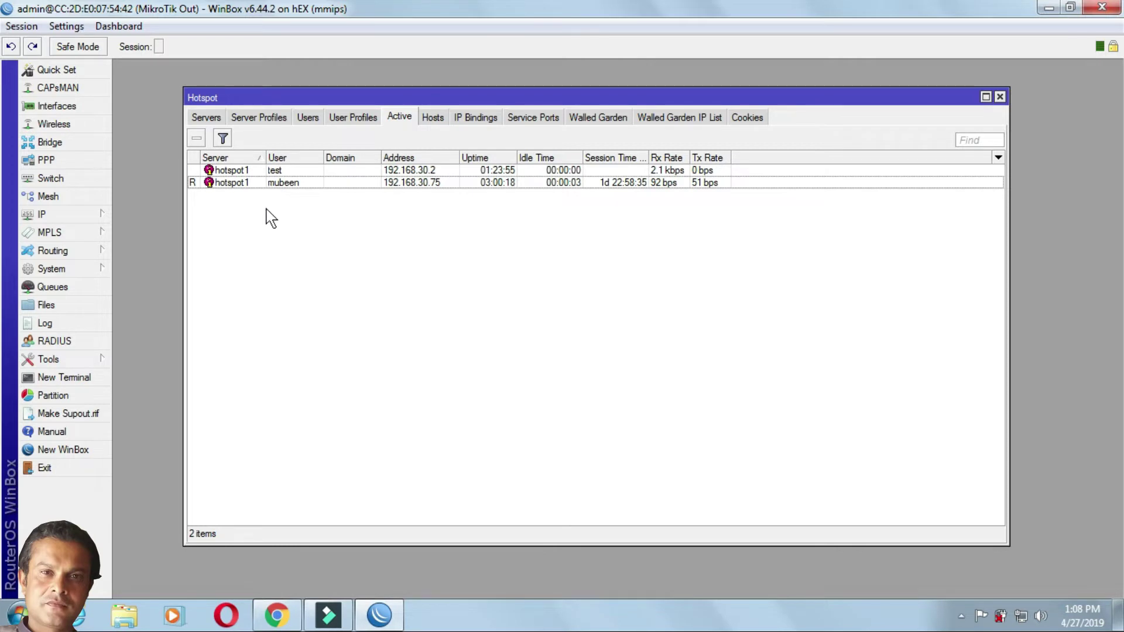
pyautogui.click(436, 118)
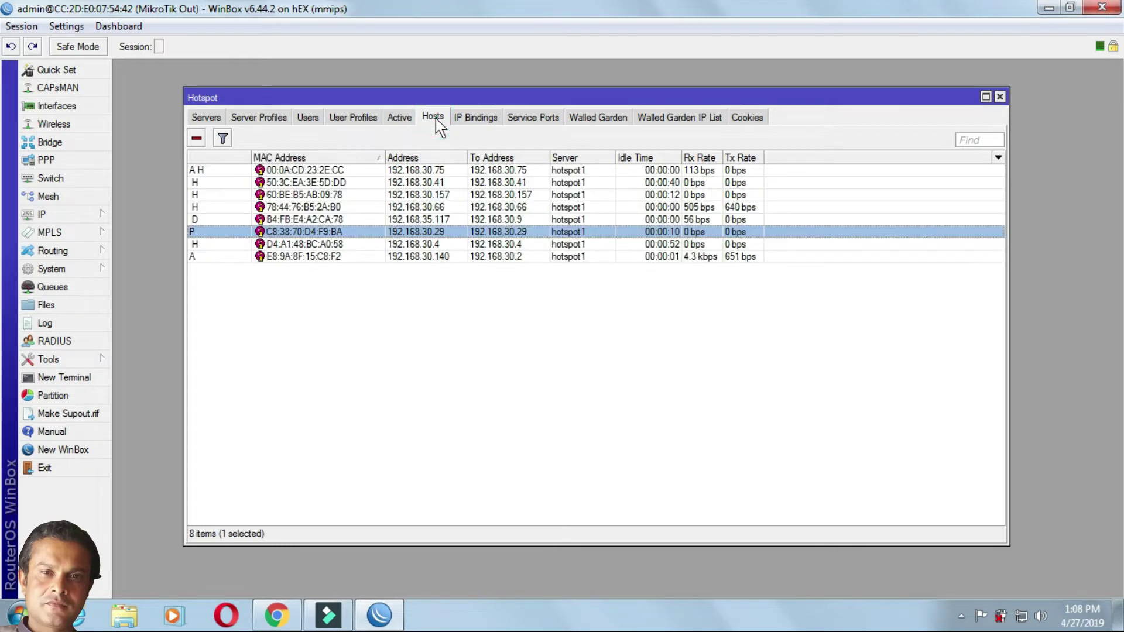
pyautogui.click(402, 122)
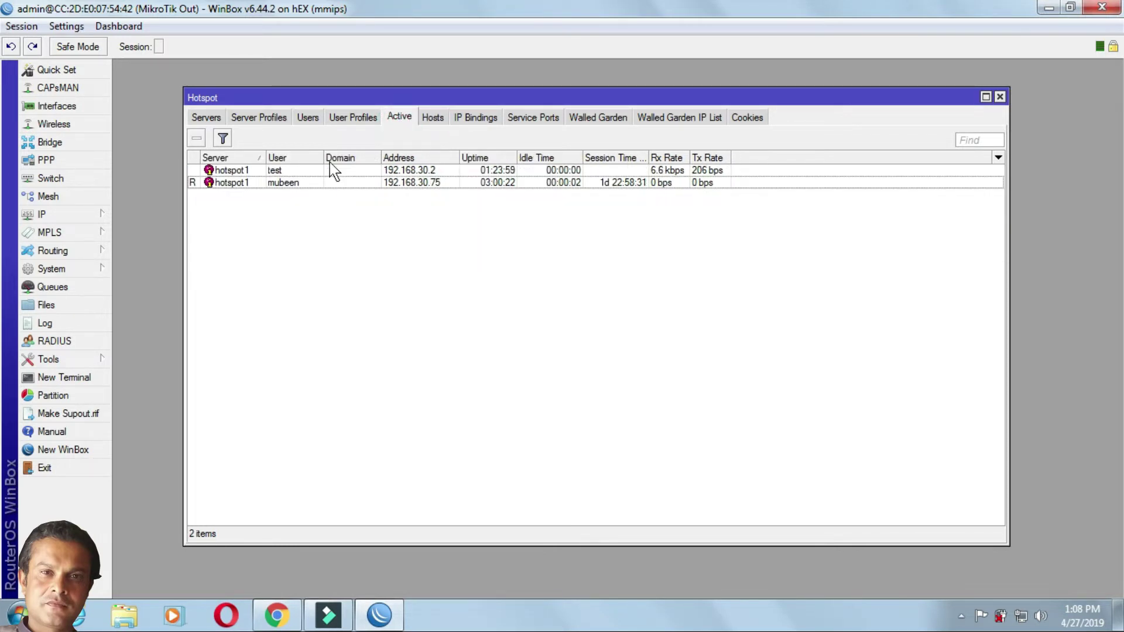
pyautogui.click(441, 126)
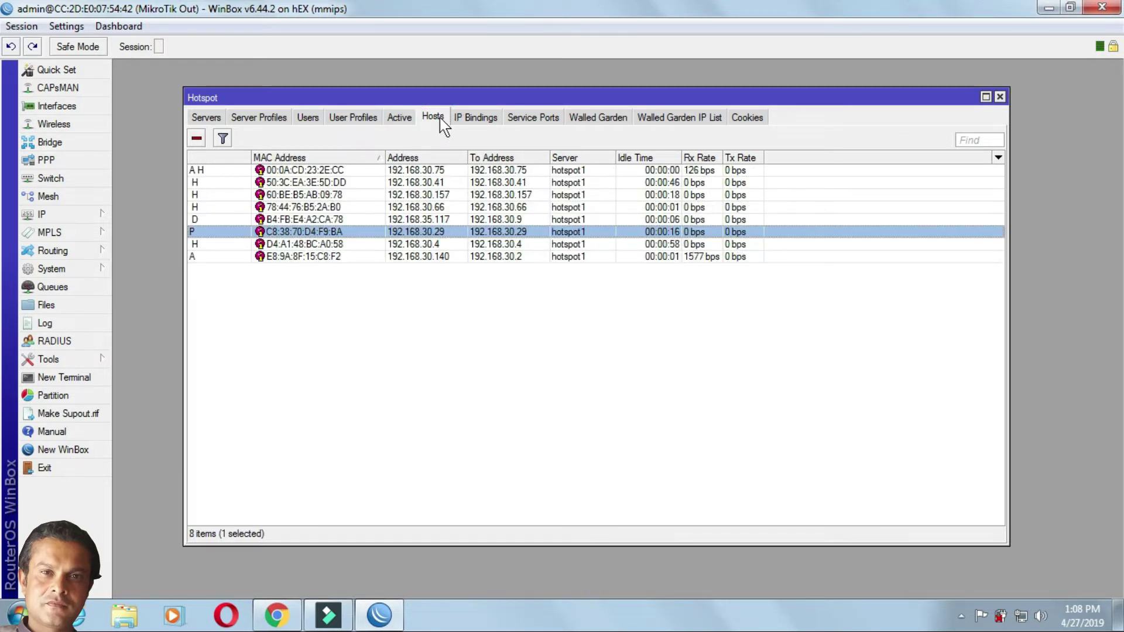
pyautogui.click(218, 233)
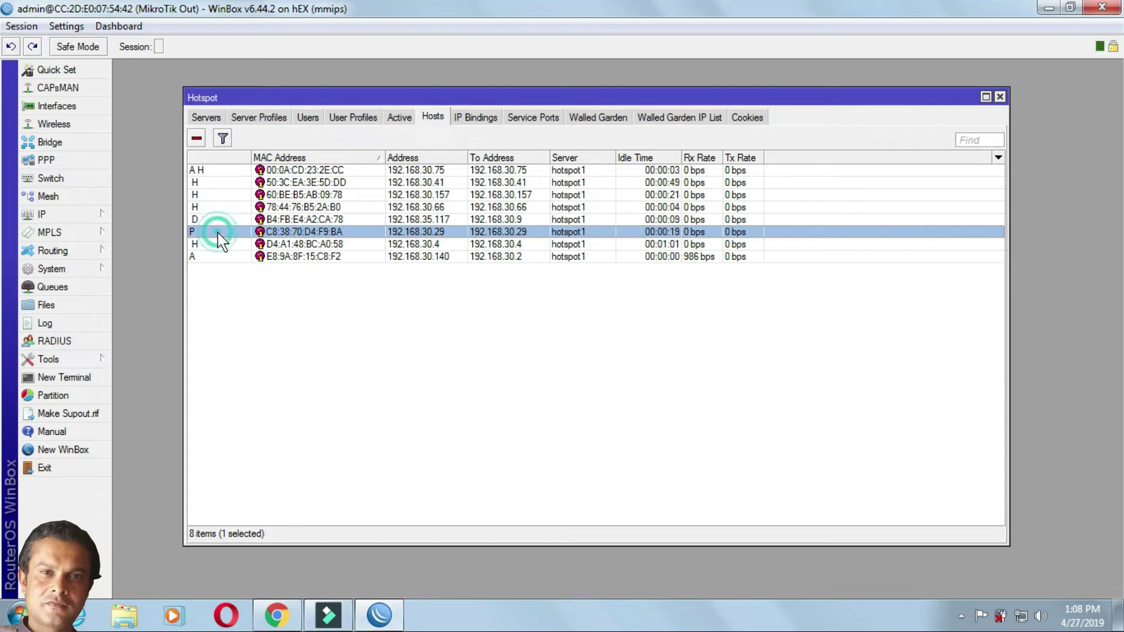
pyautogui.moveTo(220, 239)
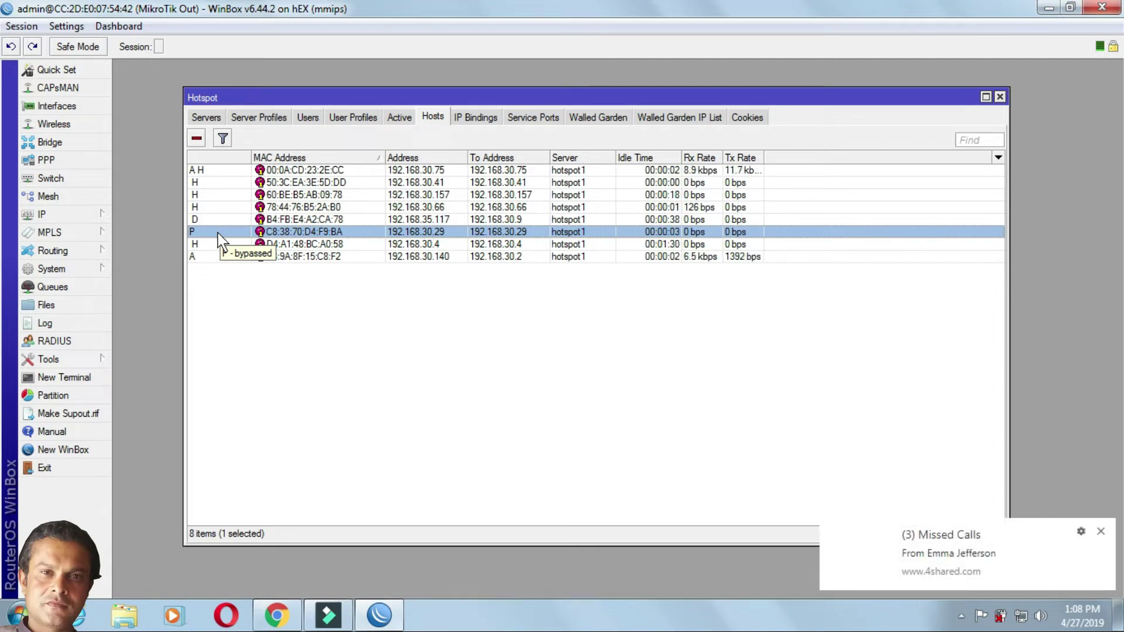
# Dismiss the browser notification and recheck the active sessions and the bound device's entry in the hosts list.
pyautogui.click(1101, 531)
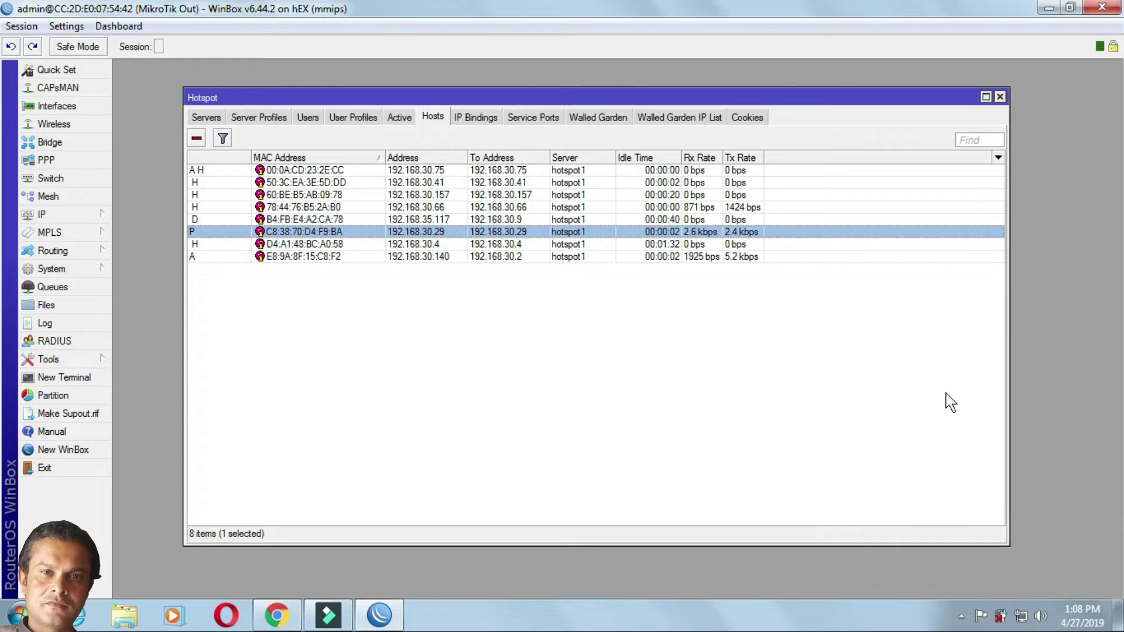
pyautogui.click(392, 118)
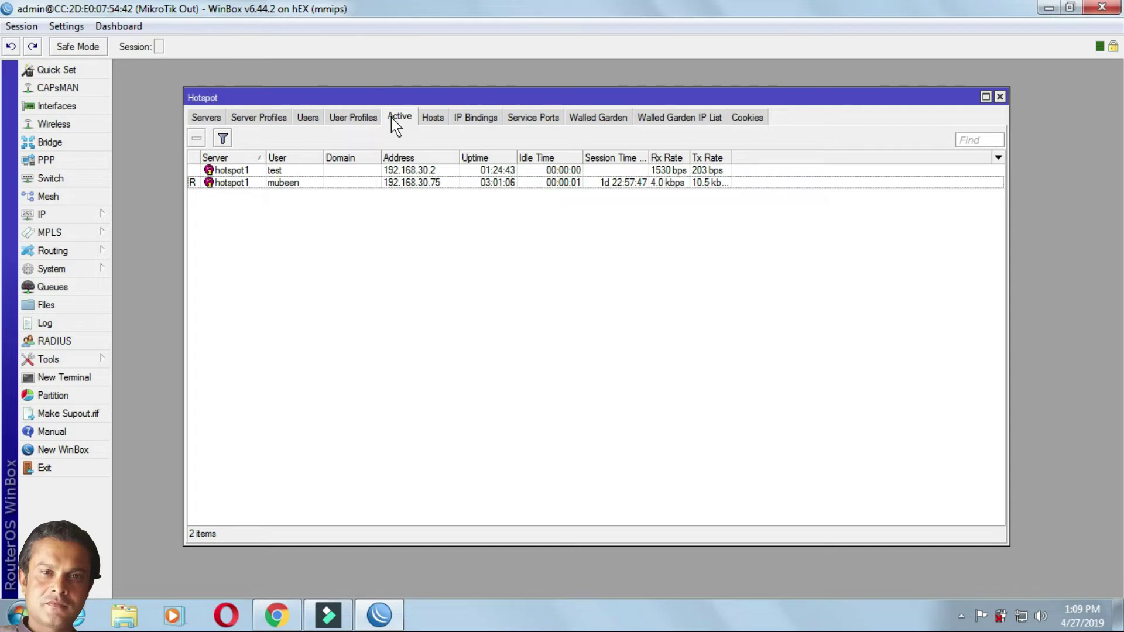
pyautogui.click(430, 119)
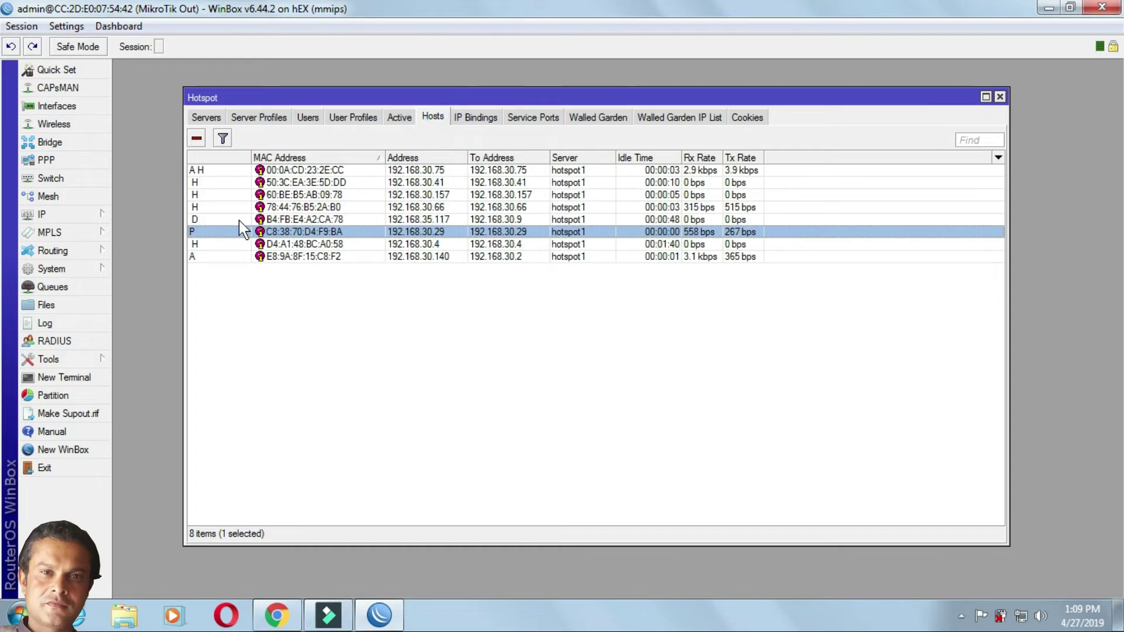
pyautogui.moveTo(228, 230)
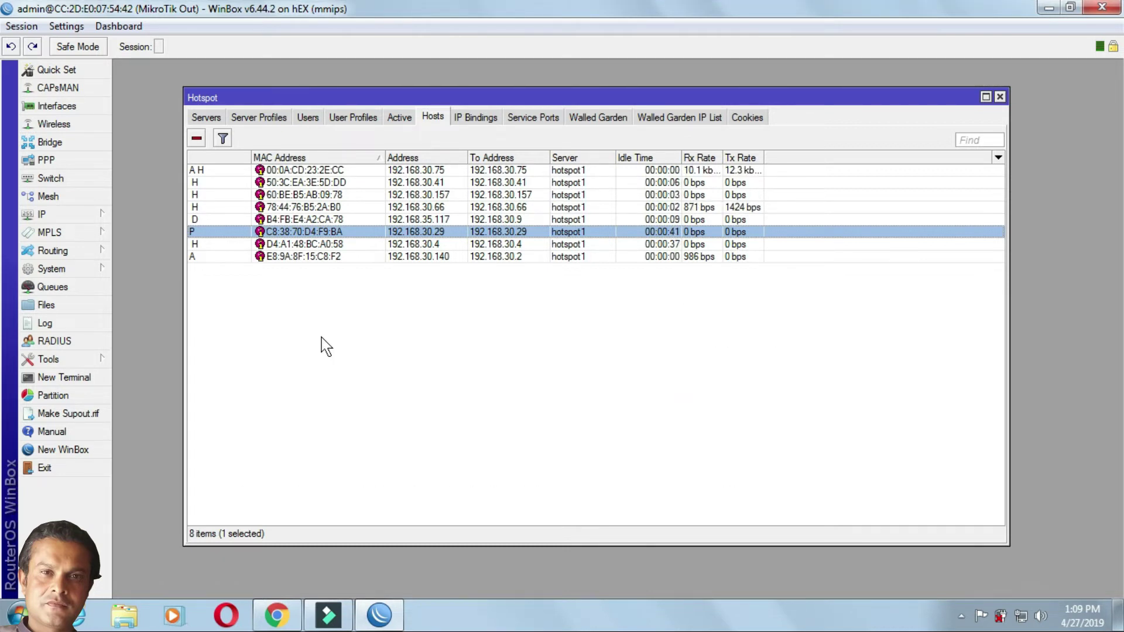
# Copy the MAC address from the details of host C8:38:70:D4:F9:BA and return to the IP bindings list.
pyautogui.doubleClick(337, 235)
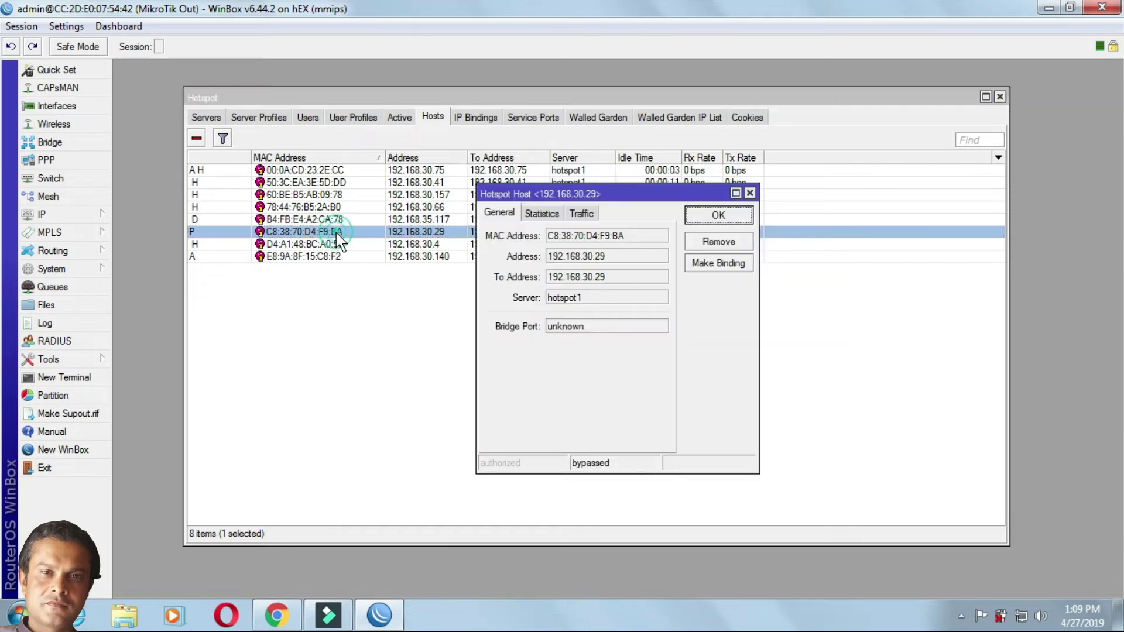
pyautogui.doubleClick(635, 234)
pyautogui.rightClick(555, 237)
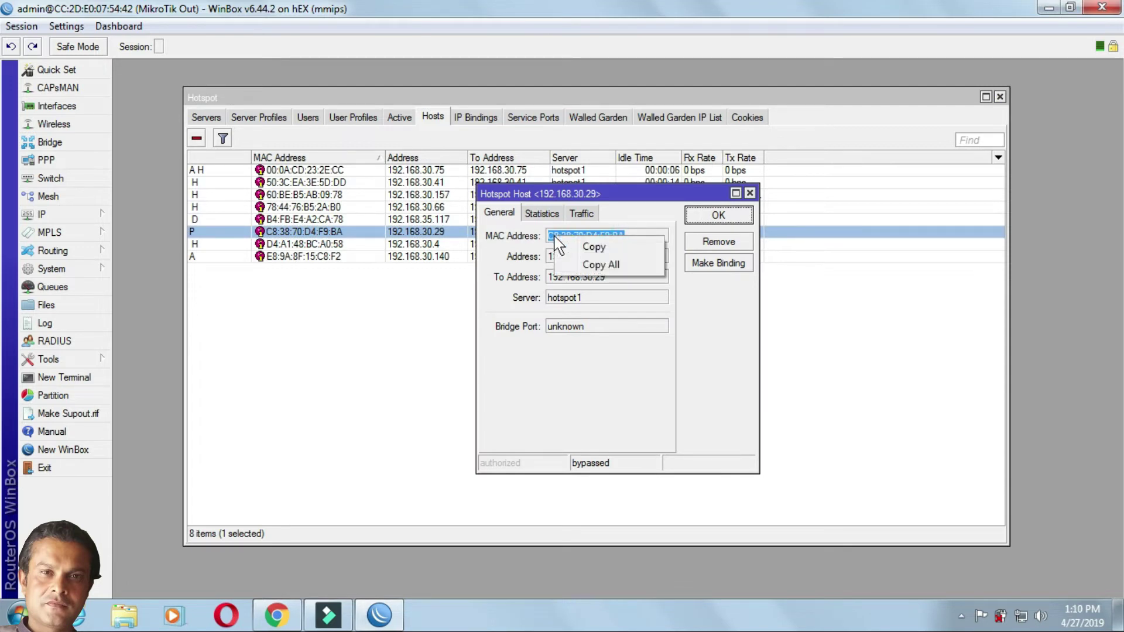
pyautogui.click(594, 246)
pyautogui.click(750, 193)
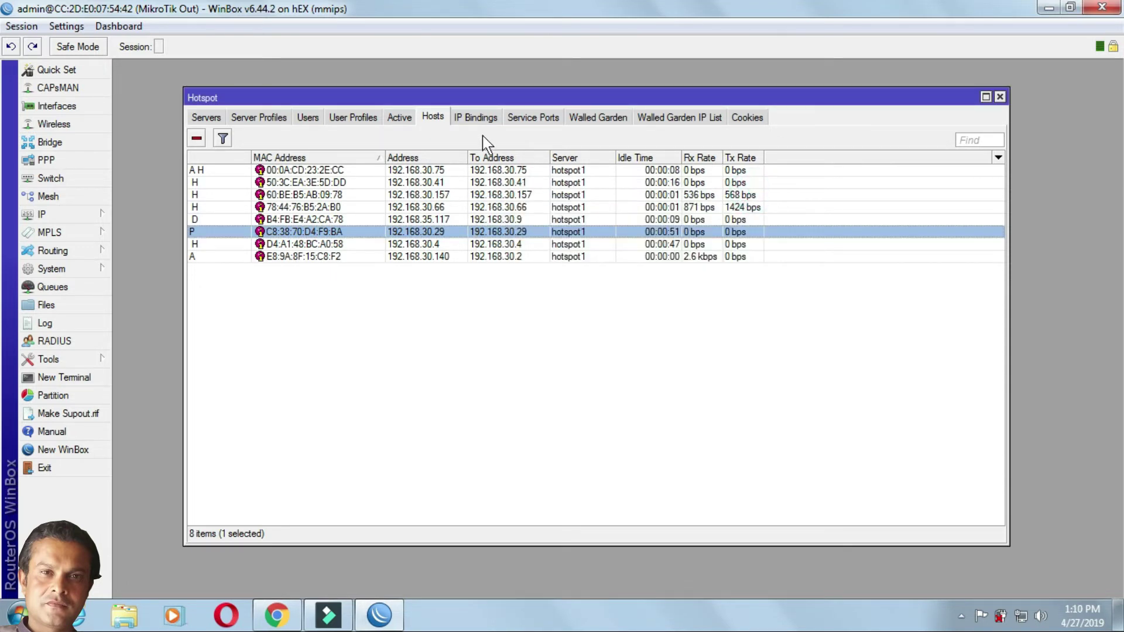
pyautogui.click(478, 117)
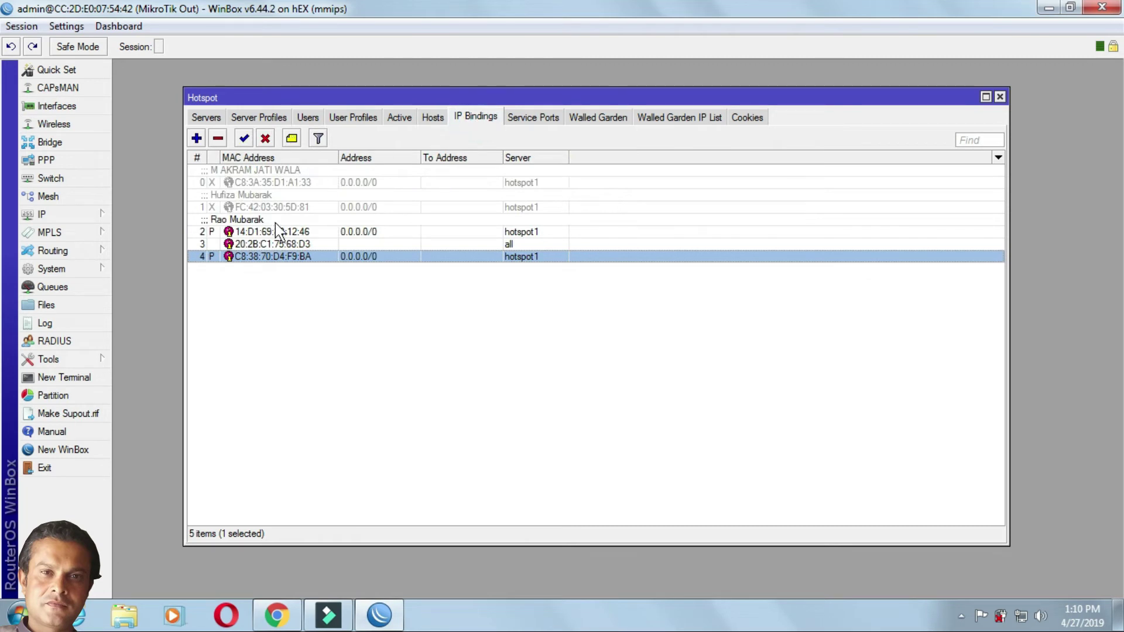
# Fill in a new IP binding for MAC address C8:38:70:D4:F9:BA with address 0.0.0.0/0 and type blocked.
pyautogui.click(197, 138)
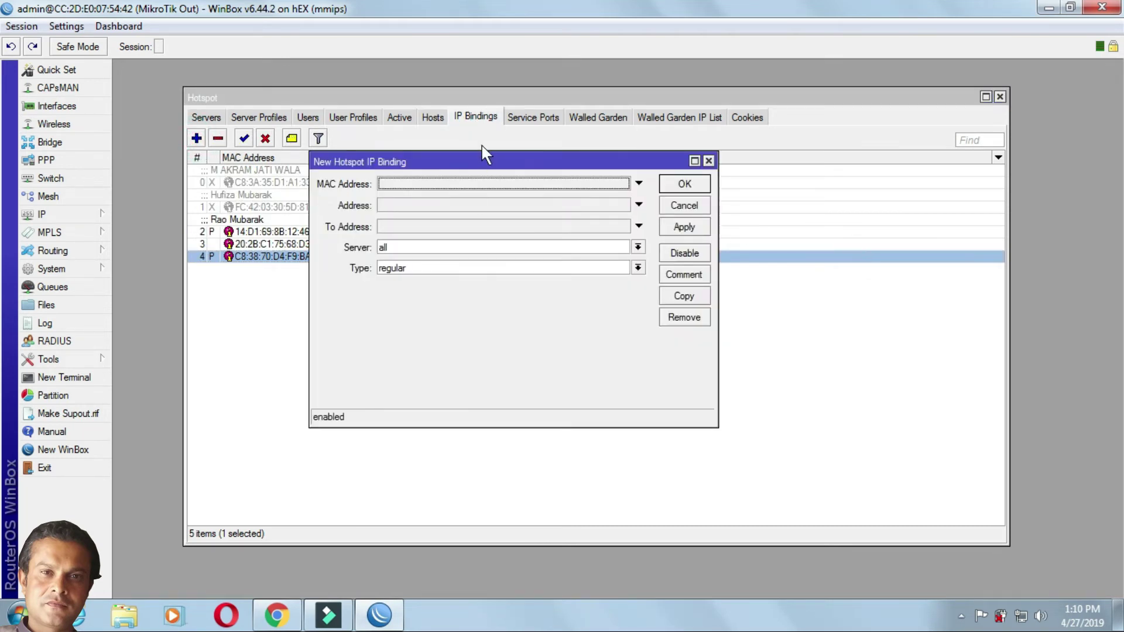
pyautogui.click(477, 183)
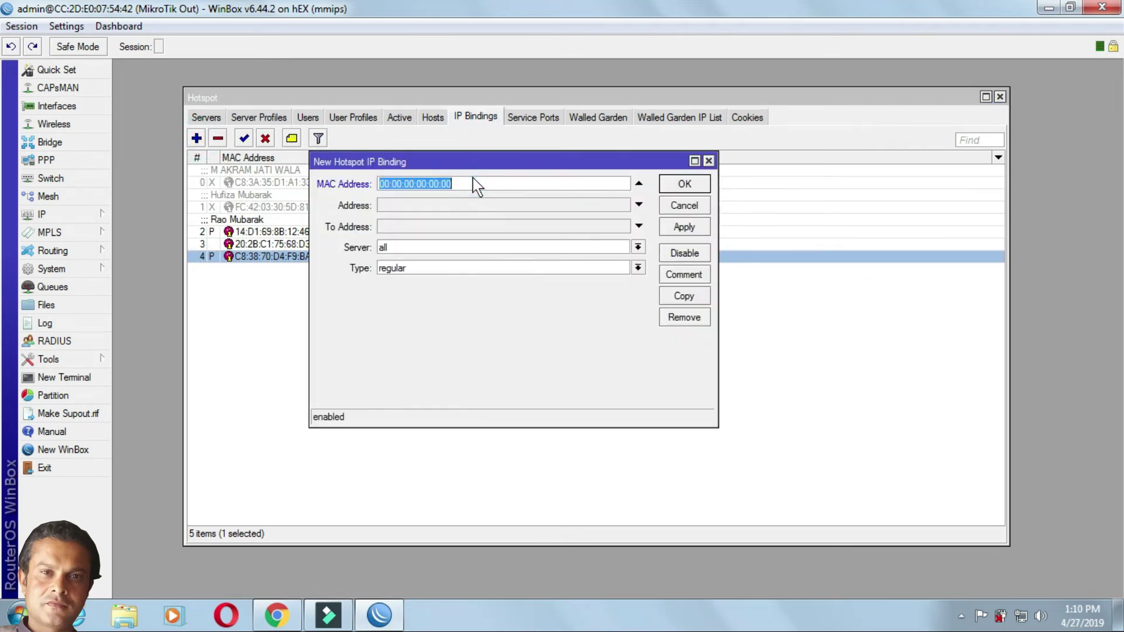
pyautogui.hotkey('ctrl', 'v')
pyautogui.click(449, 205)
pyautogui.click(451, 203)
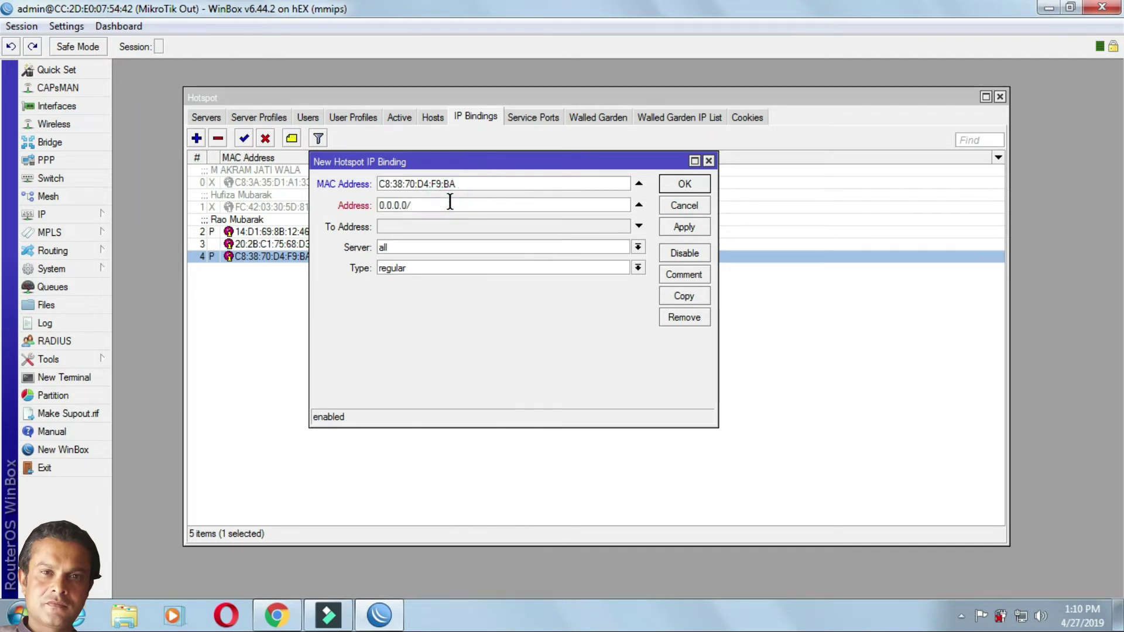
pyautogui.write('/0')
pyautogui.click(639, 267)
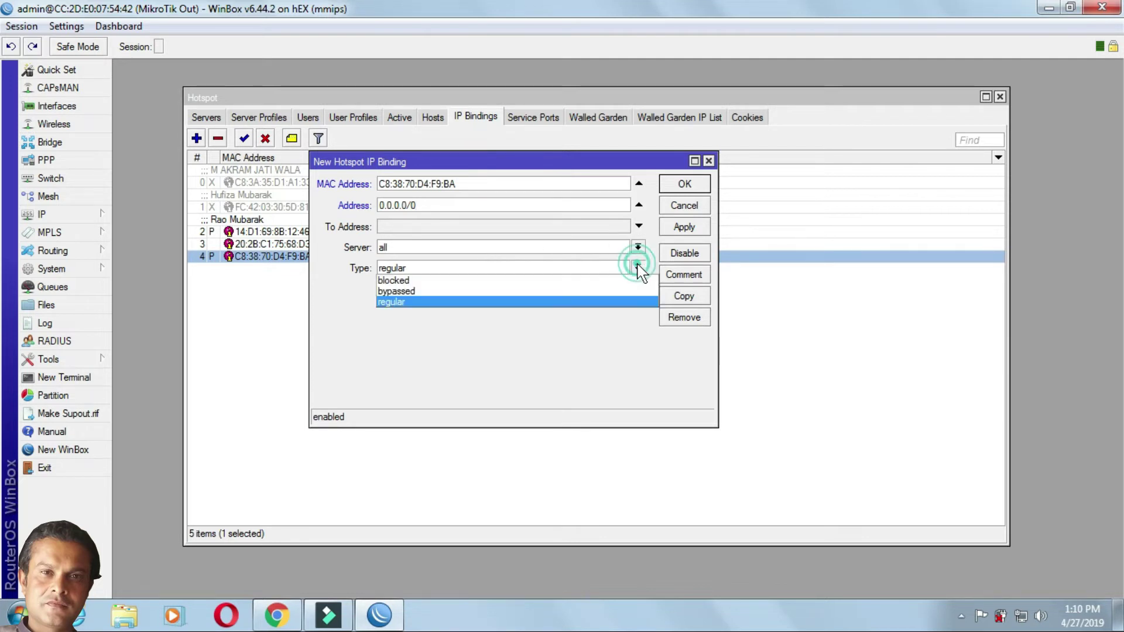
pyautogui.click(611, 285)
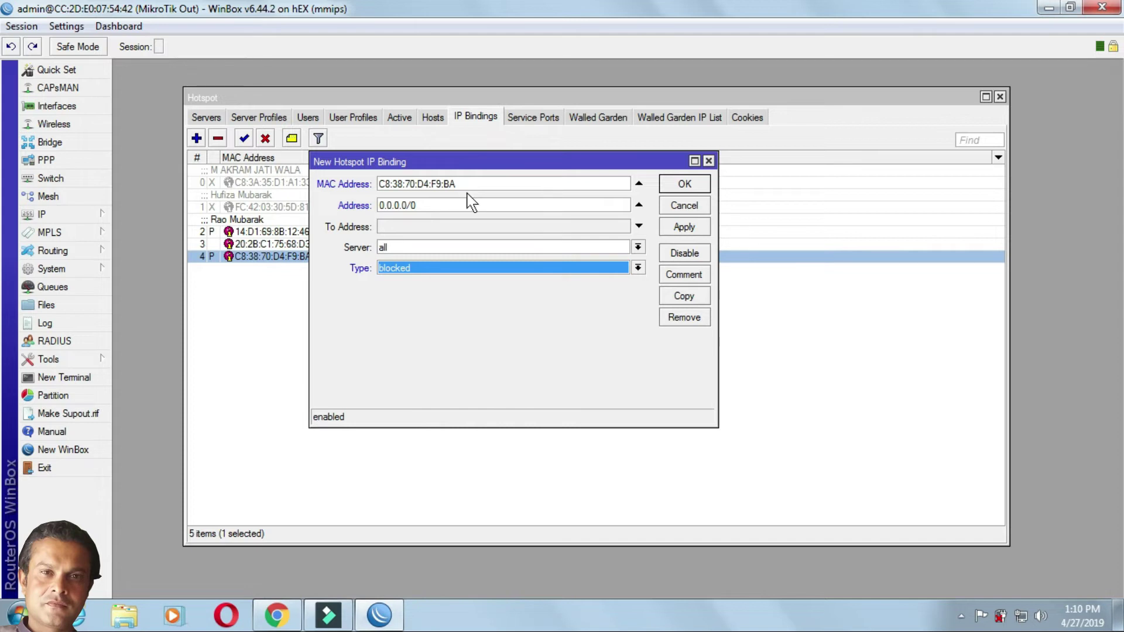
# Review the address and MAC address of the new blocked binding and discard it without saving.
pyautogui.click(439, 210)
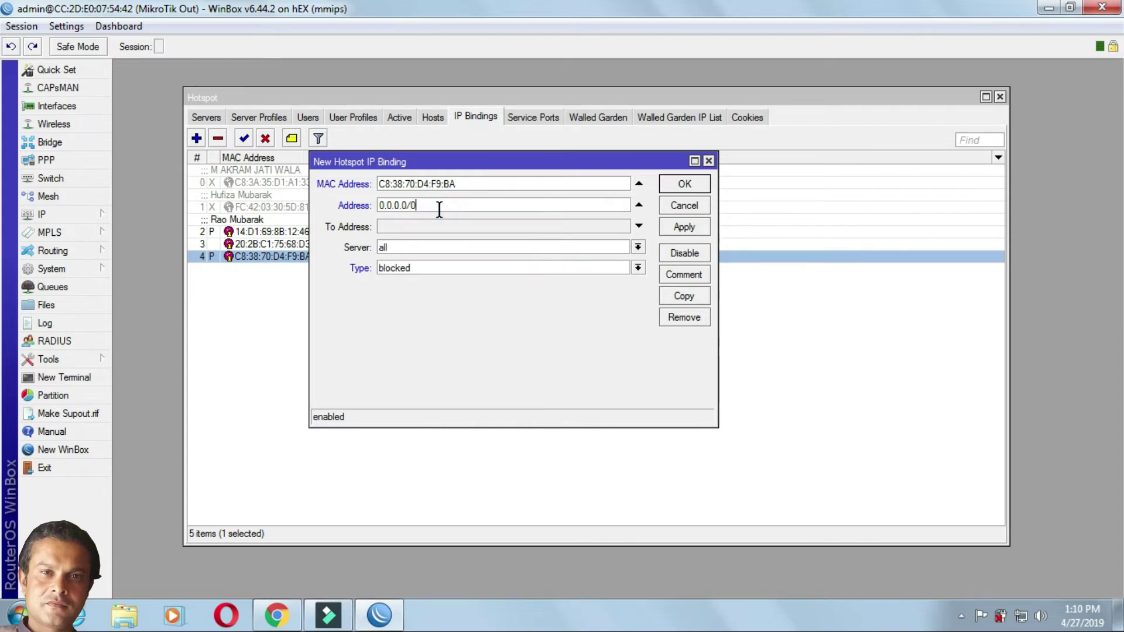
pyautogui.click(436, 209)
pyautogui.moveTo(436, 209); pyautogui.dragTo(375, 206)
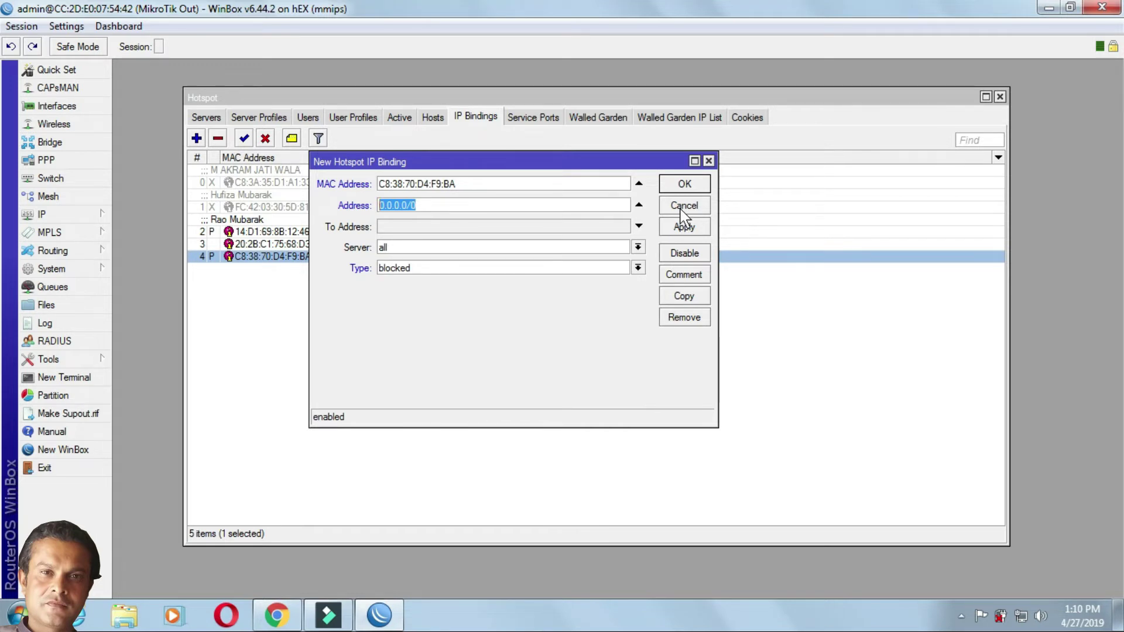
pyautogui.moveTo(484, 183); pyautogui.dragTo(369, 190)
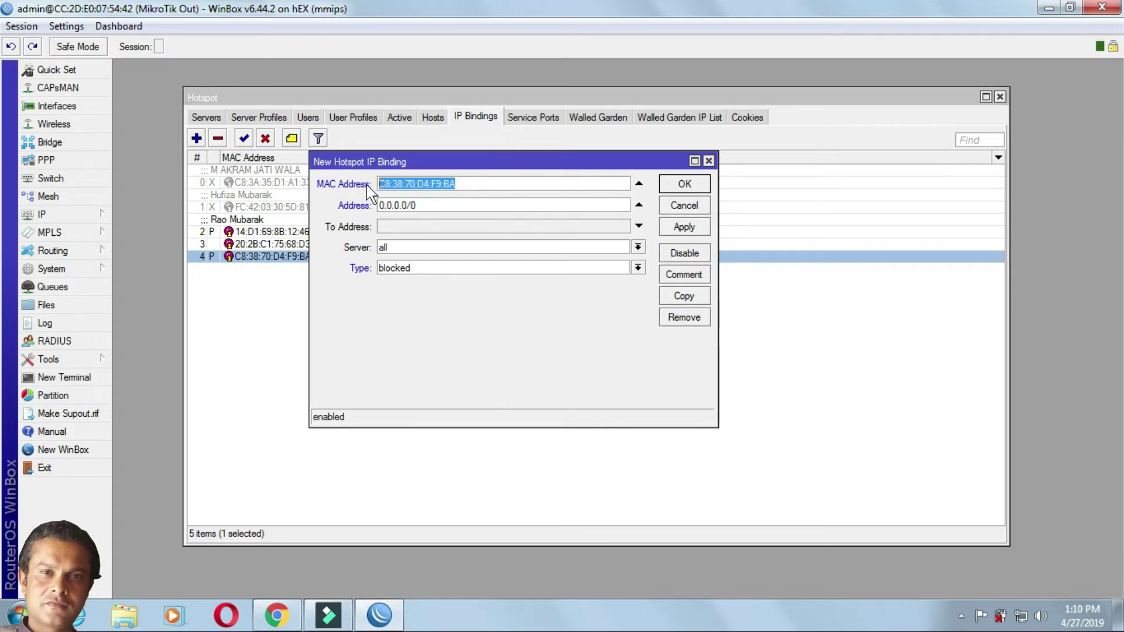
pyautogui.click(685, 206)
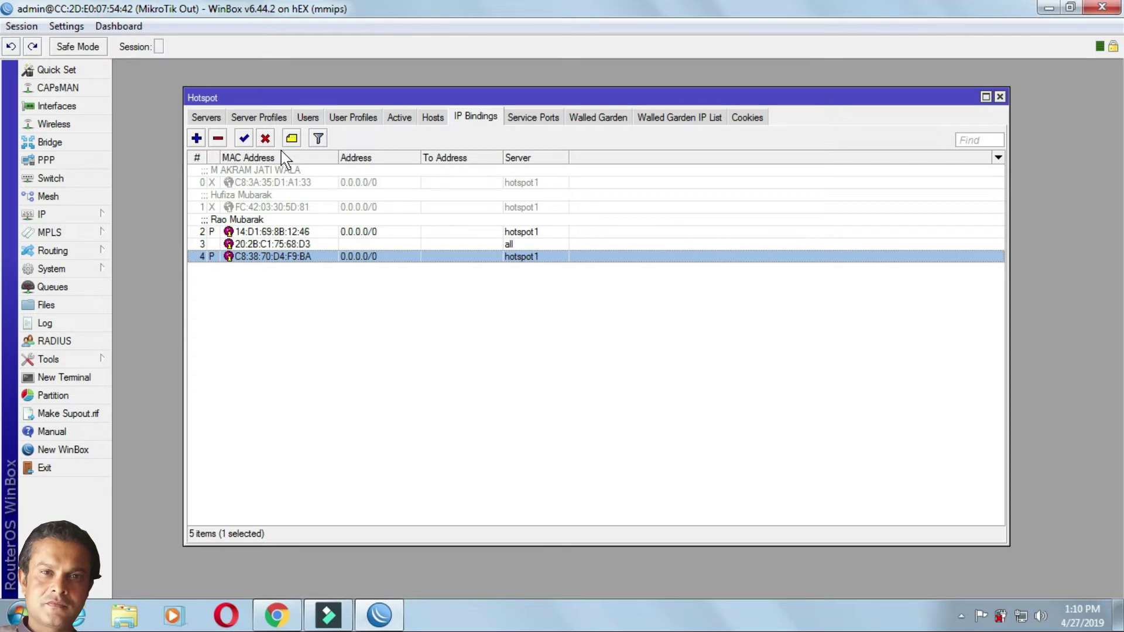
# Open the DHCP server's leases list, widening its window and moving it higher in the workspace.
pyautogui.click(97, 217)
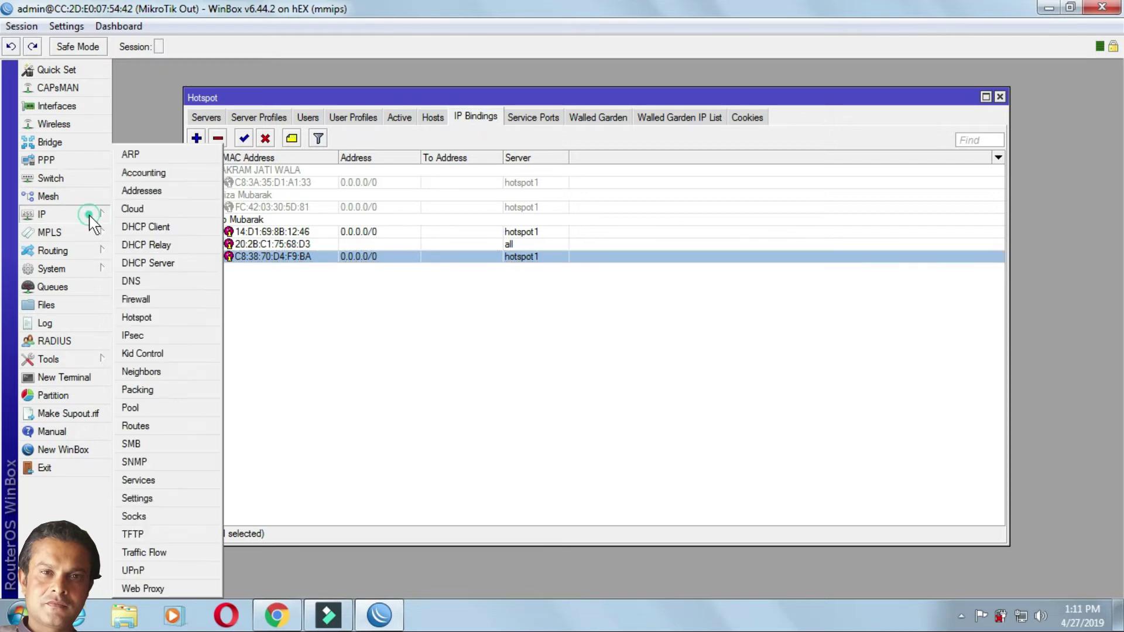
pyautogui.click(148, 264)
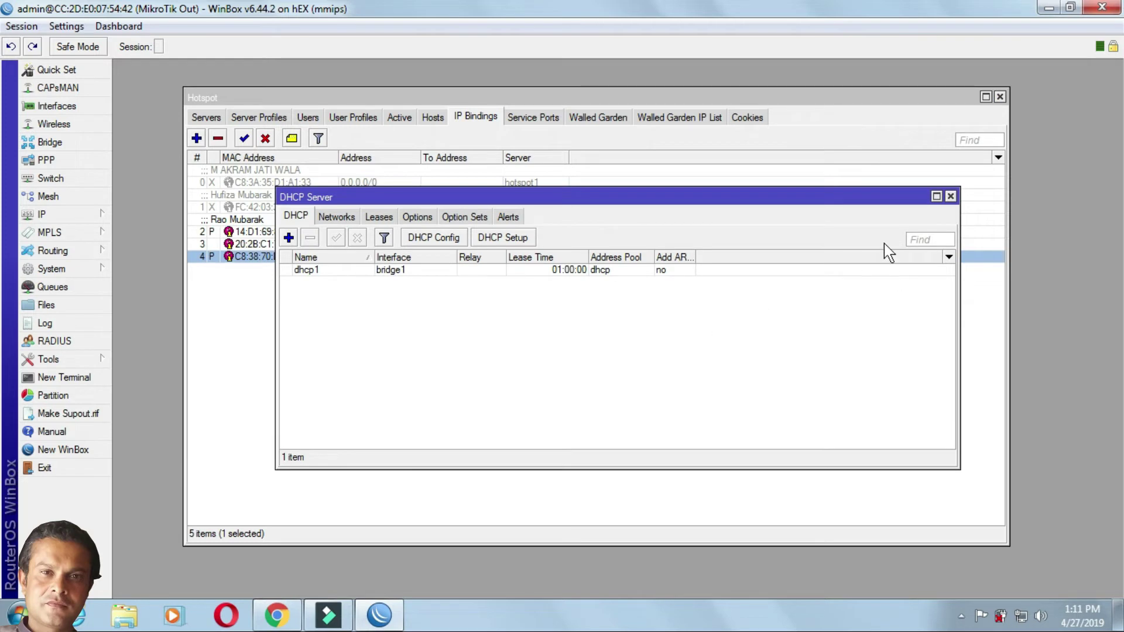
pyautogui.moveTo(958, 278); pyautogui.dragTo(1069, 277)
pyautogui.moveTo(584, 190); pyautogui.dragTo(558, 105)
pyautogui.click(379, 133)
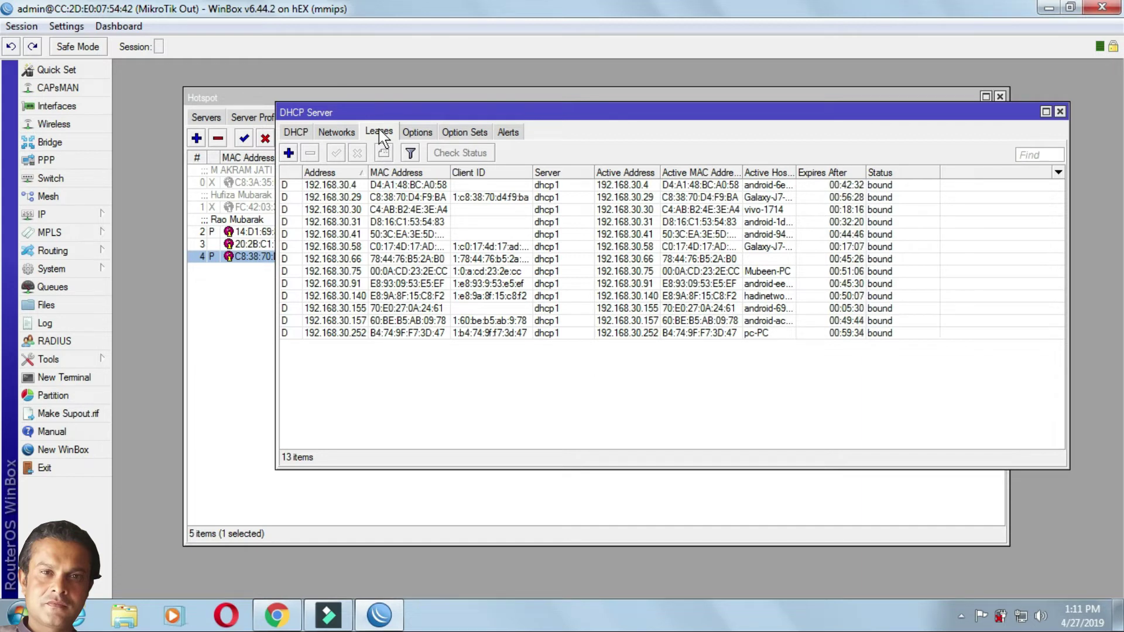
# Widen the Active Host Name column of the DHCP leases list and sort the leases by host name.
pyautogui.click(385, 212)
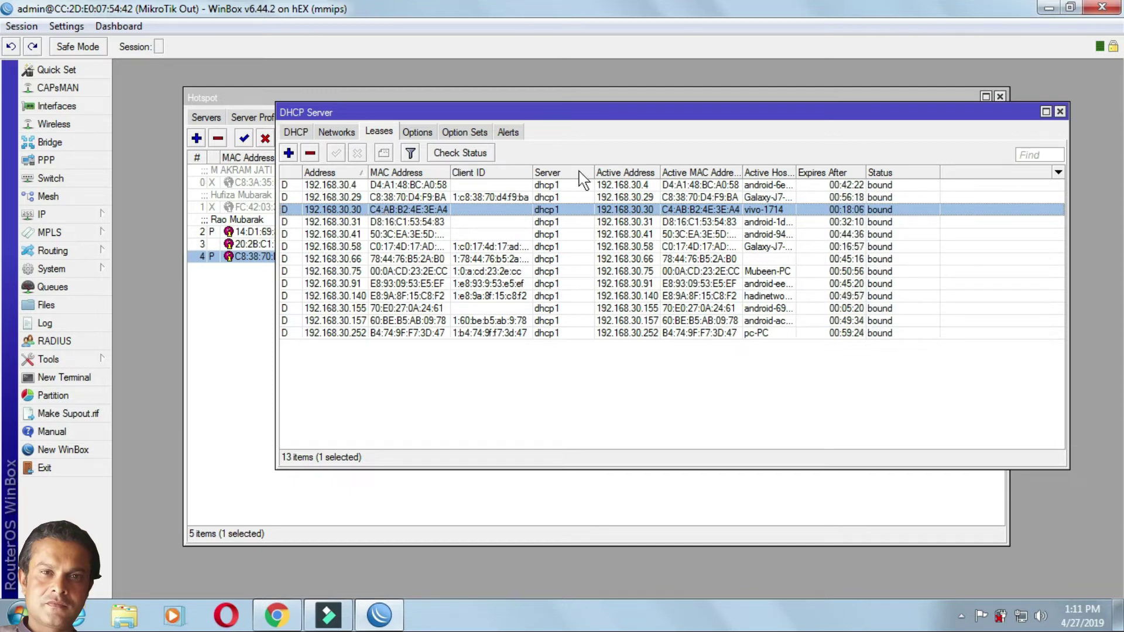
pyautogui.moveTo(796, 172); pyautogui.dragTo(859, 170)
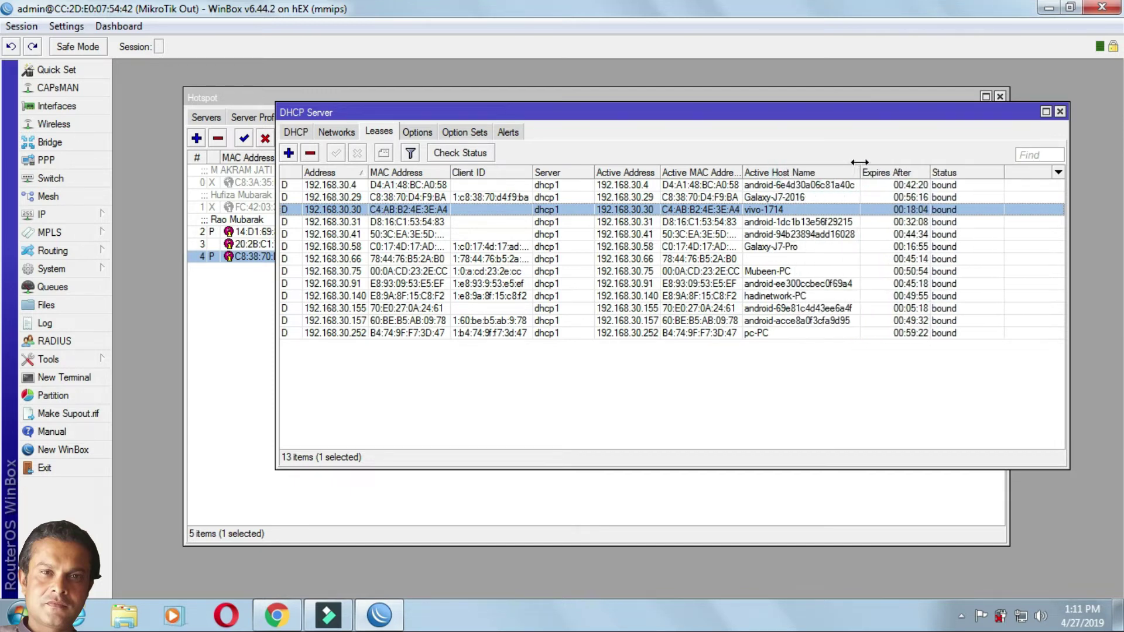
pyautogui.click(835, 171)
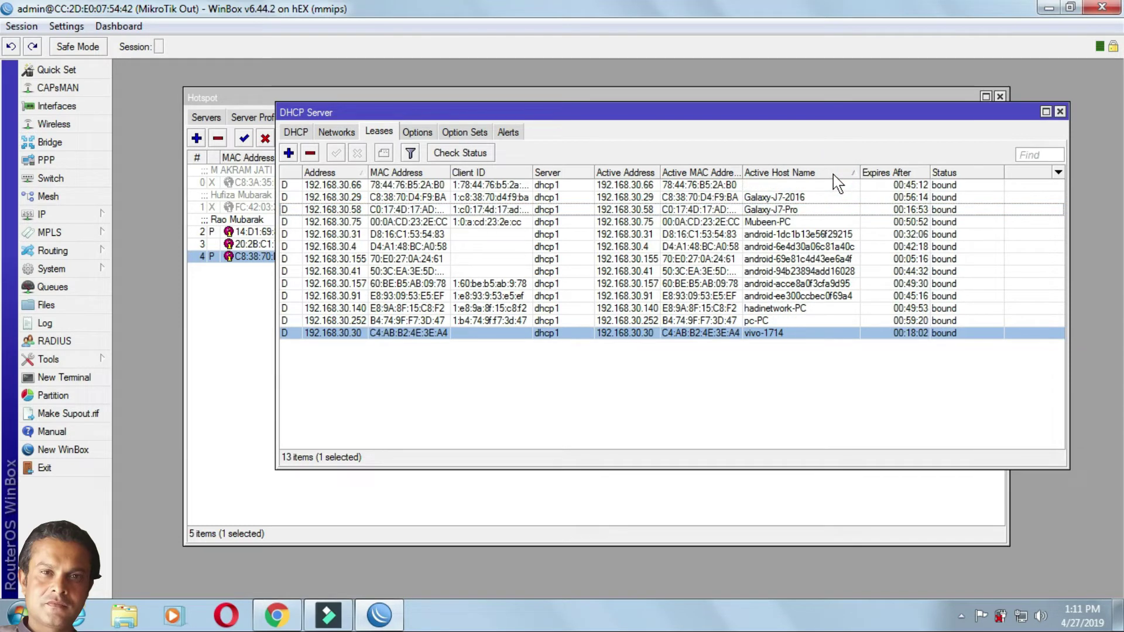
# Examine the DHCP leases' host names and select the Galaxy-J7-2016 lease.
pyautogui.click(793, 198)
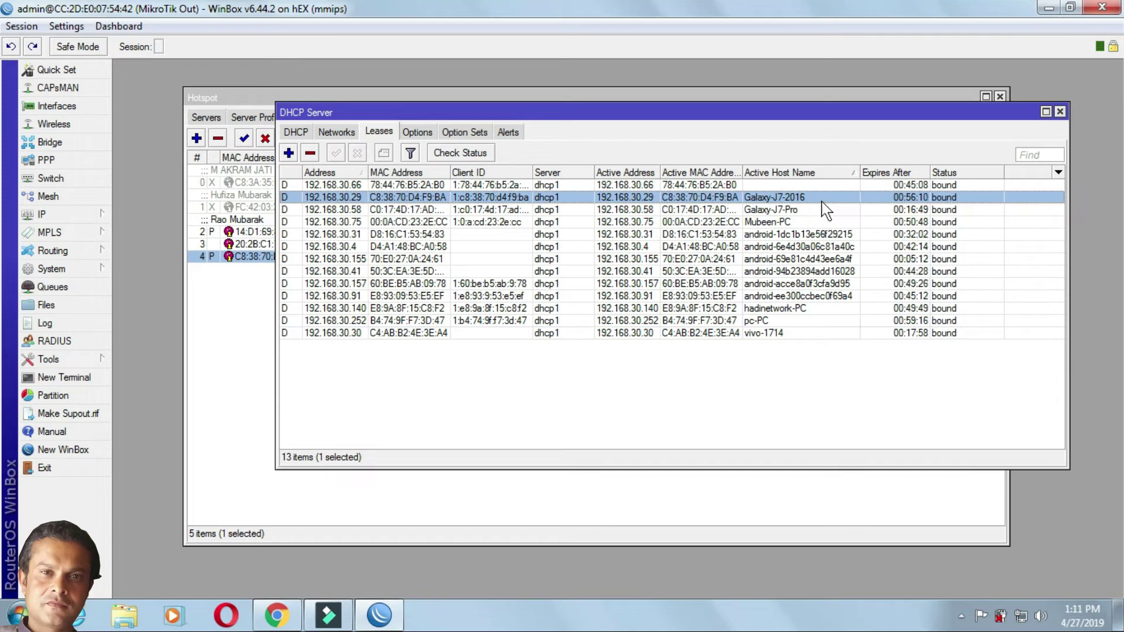
pyautogui.click(806, 209)
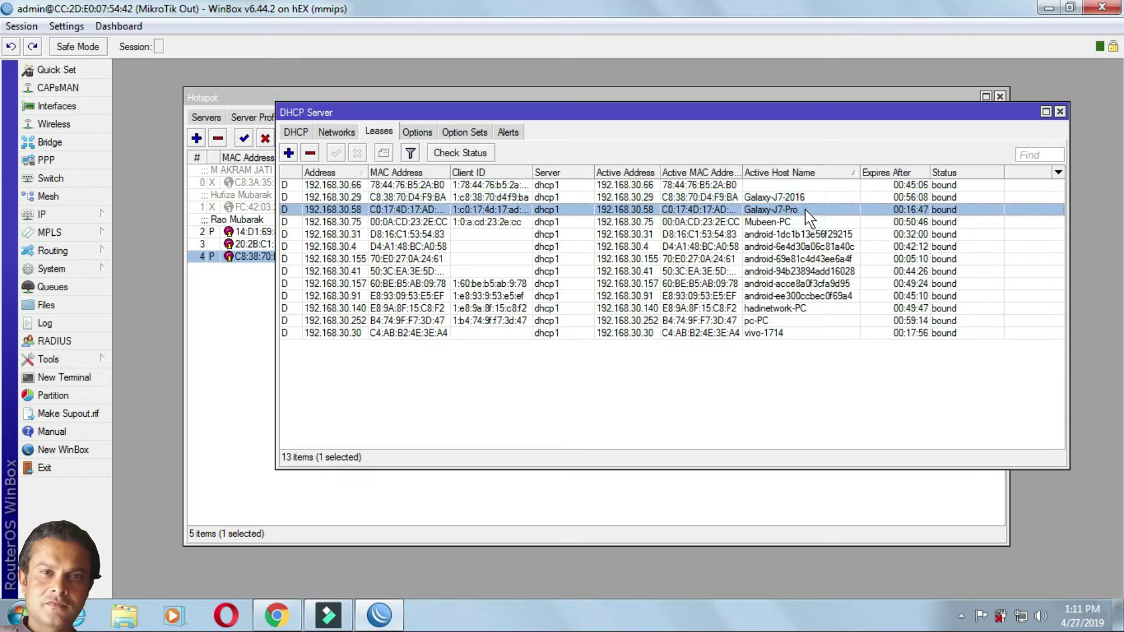
pyautogui.click(782, 224)
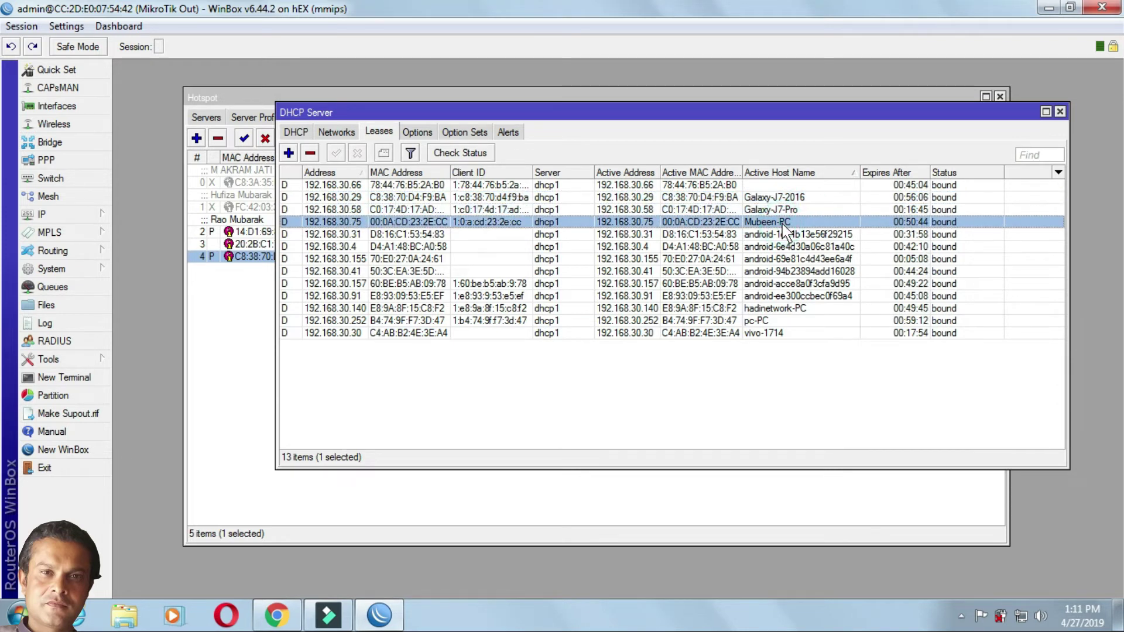
pyautogui.click(784, 310)
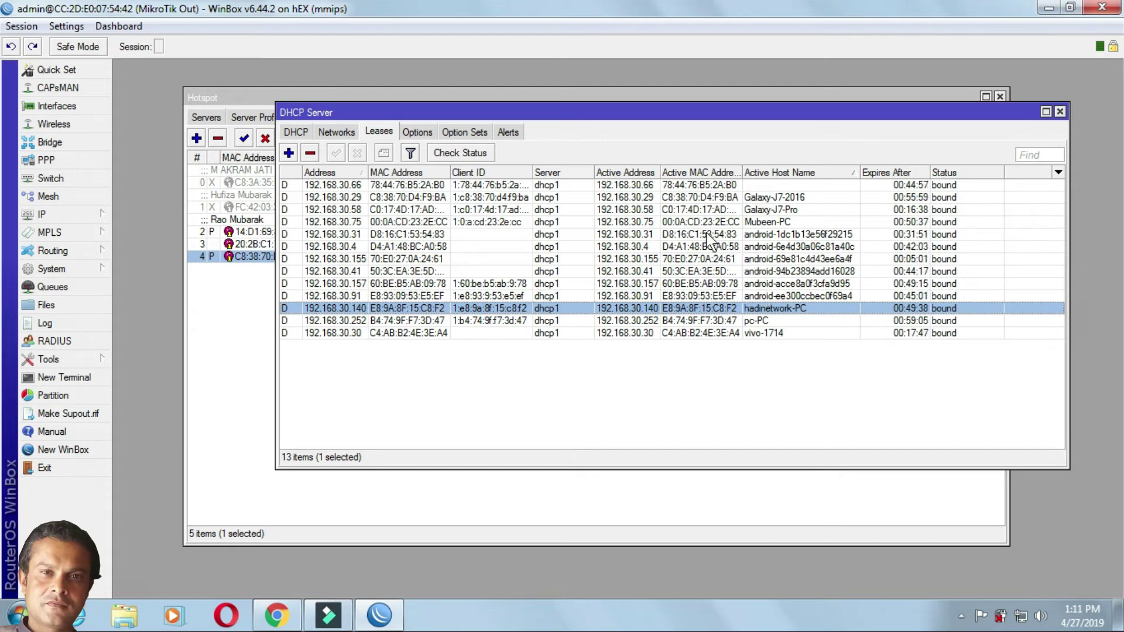
pyautogui.click(743, 197)
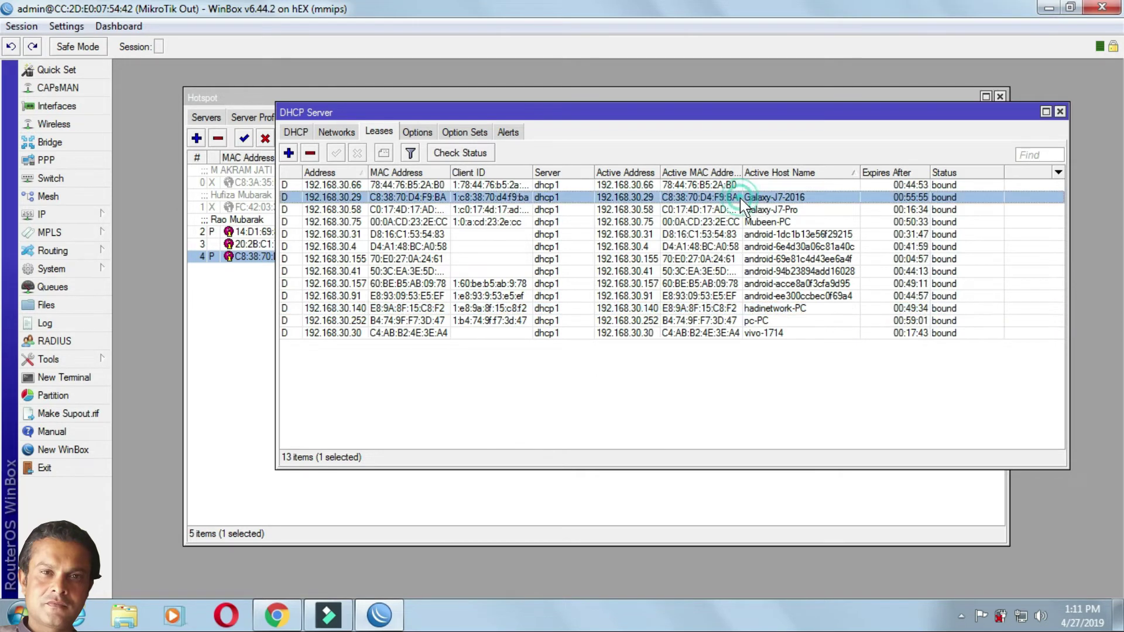
# Copy the MAC address from the Galaxy-J7-2016 lease's details, and close the lease, DHCP Server and Hotspot windows.
pyautogui.doubleClick(637, 198)
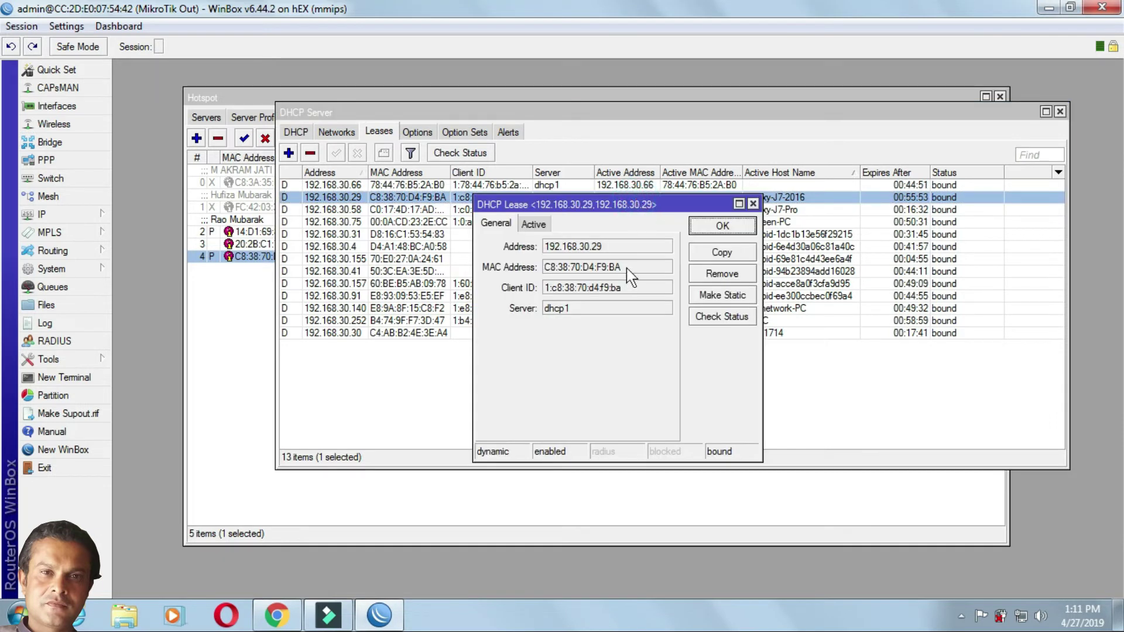
pyautogui.moveTo(631, 275); pyautogui.dragTo(547, 270)
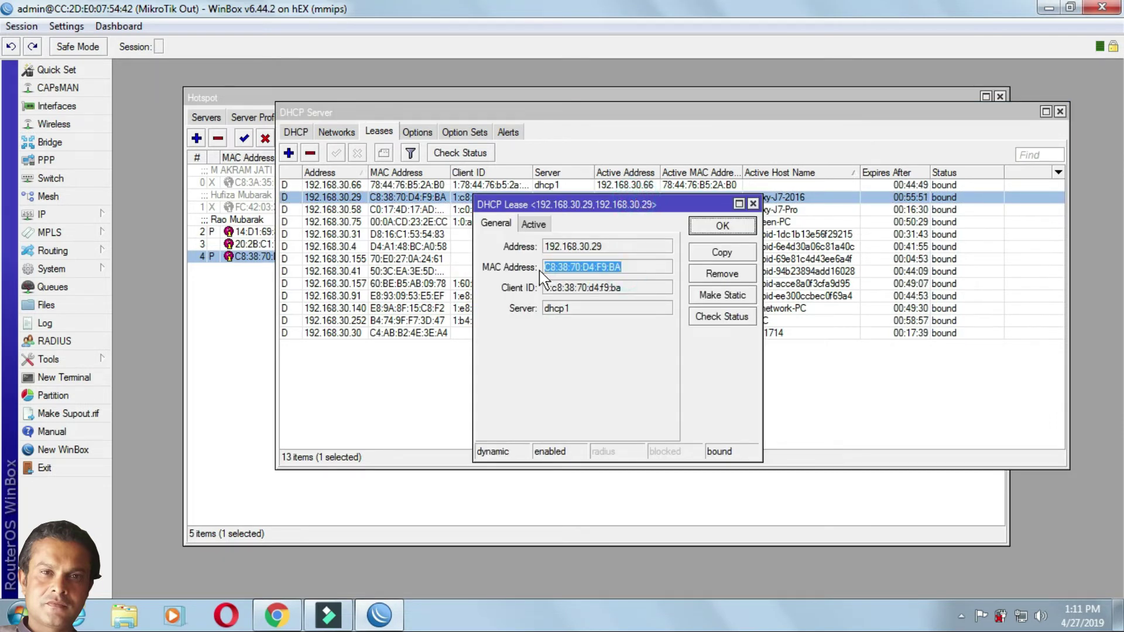
pyautogui.rightClick(556, 275)
pyautogui.click(564, 278)
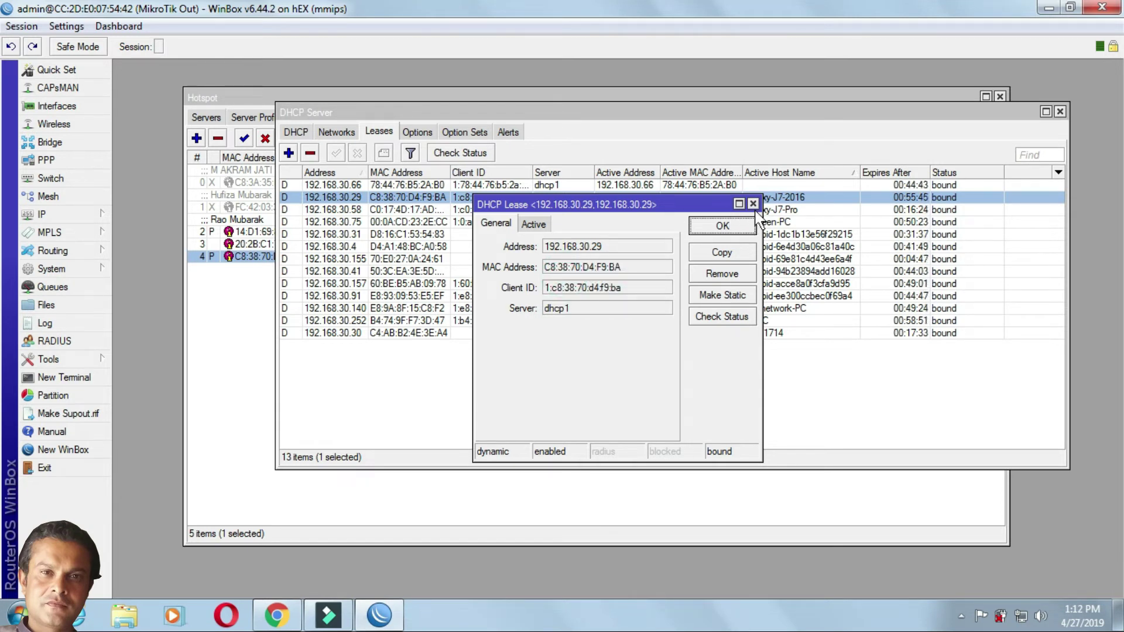
pyautogui.click(753, 204)
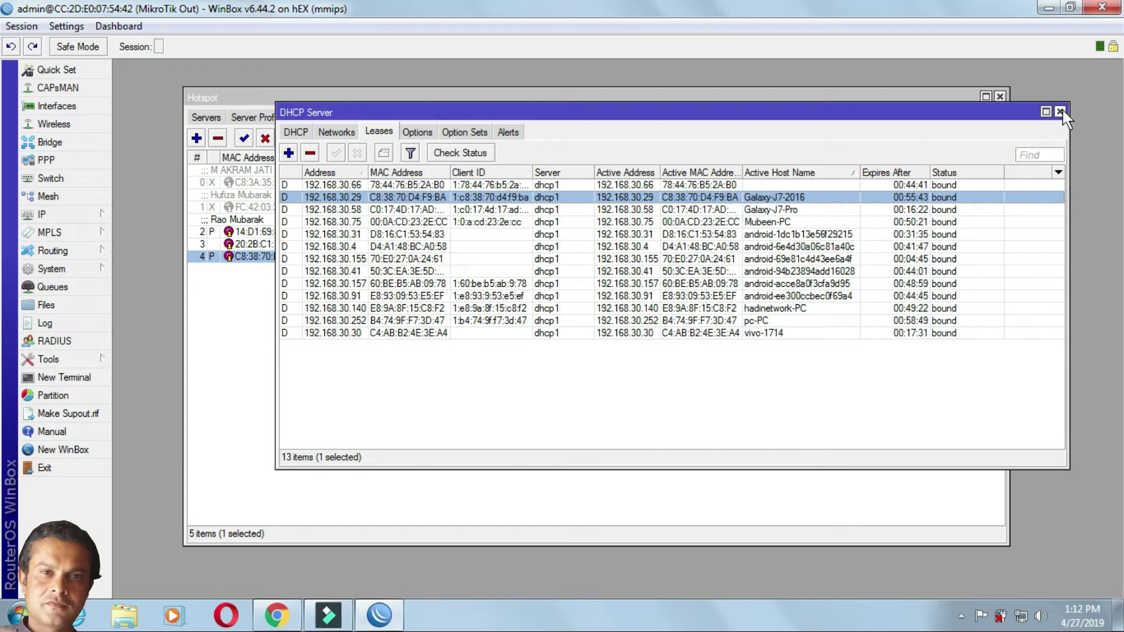
pyautogui.click(1061, 112)
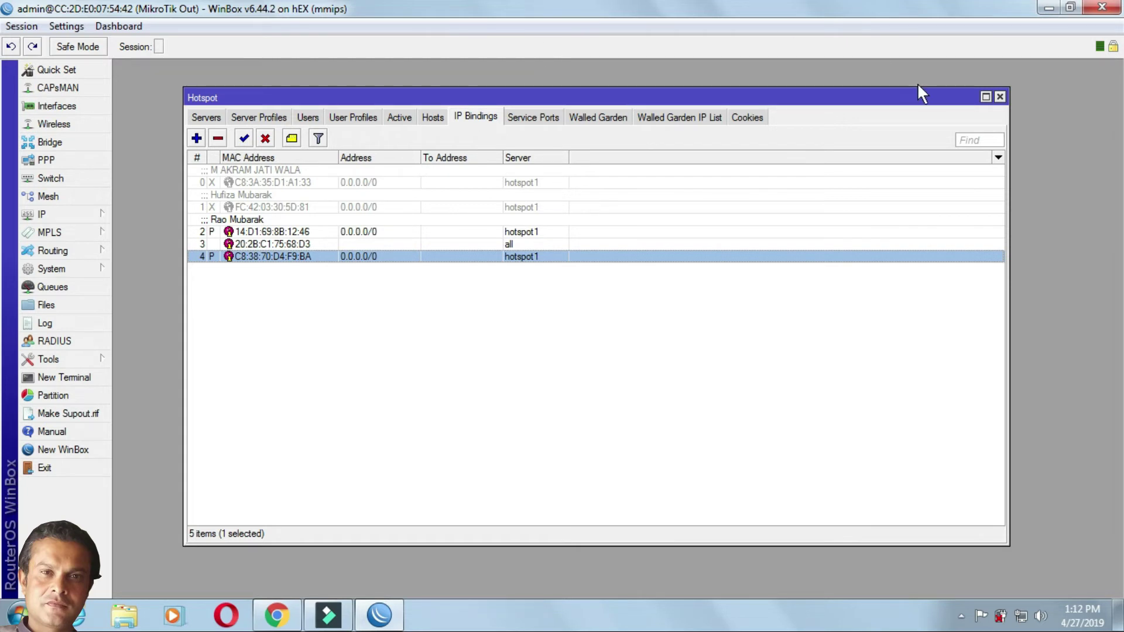
pyautogui.click(1000, 97)
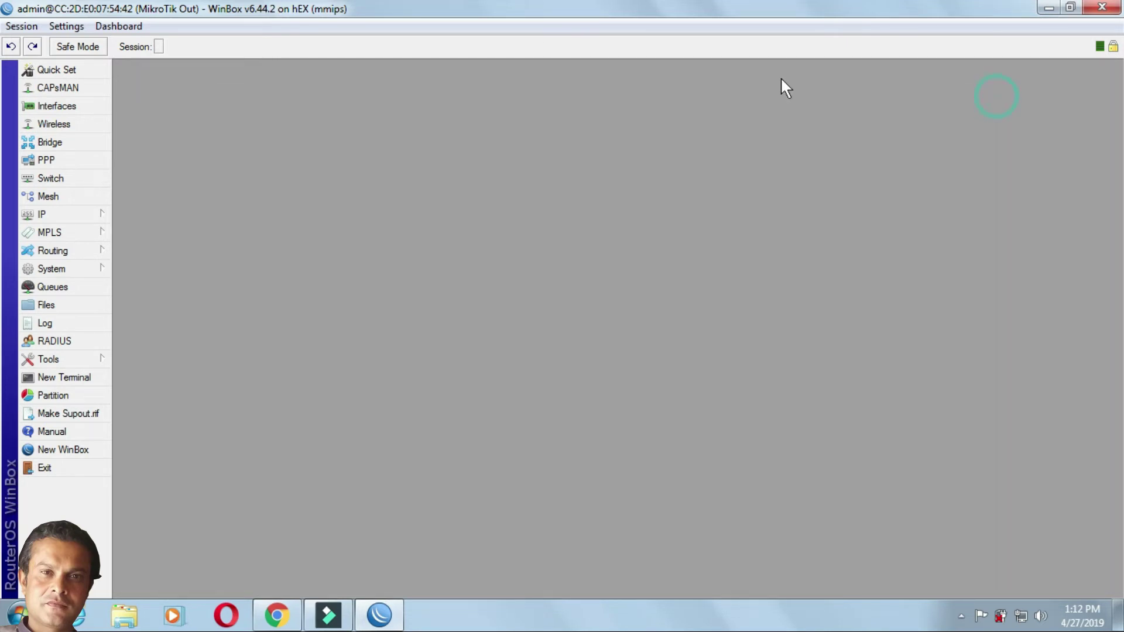
# Reopen the DHCP server's leases list and move its window to uncover the Hotspot window behind it.
pyautogui.click(84, 222)
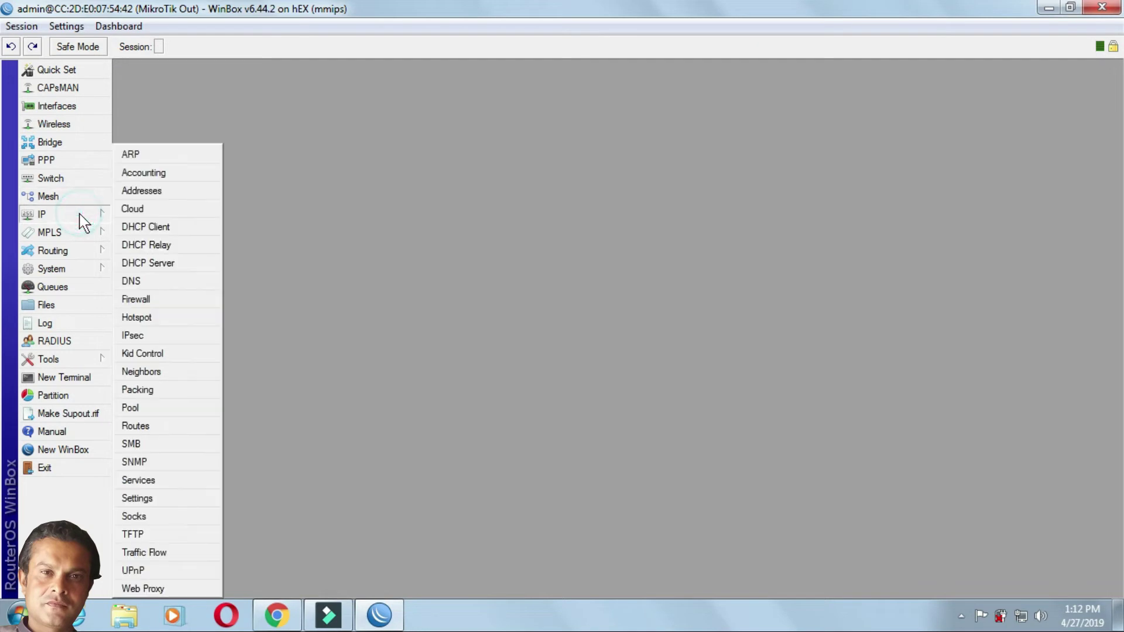
pyautogui.click(157, 265)
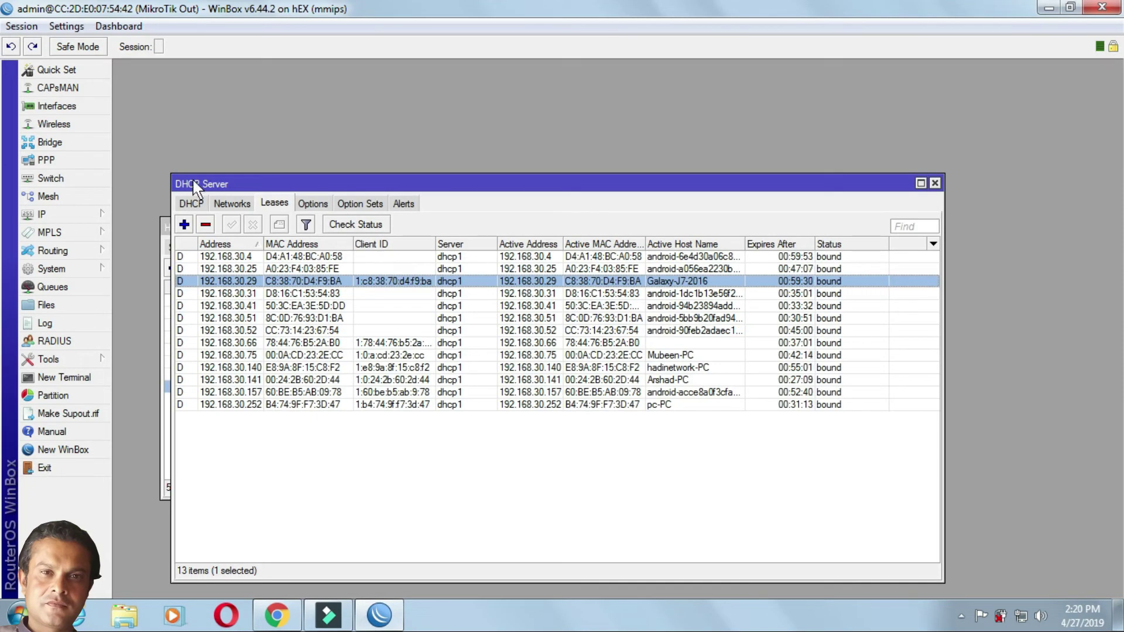
pyautogui.click(281, 203)
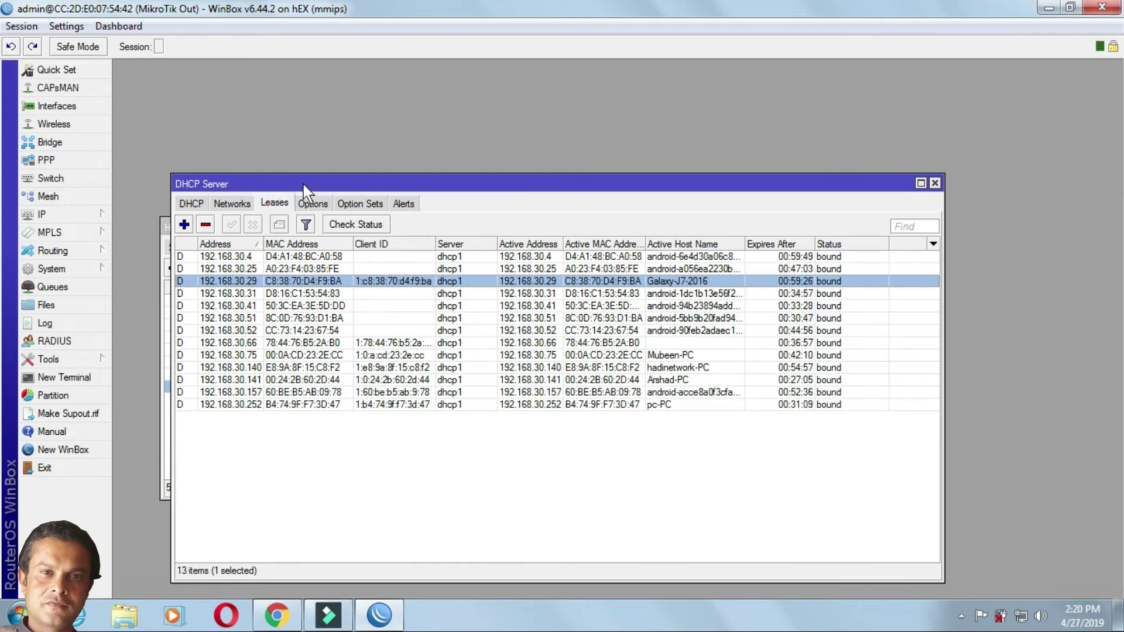
pyautogui.moveTo(305, 183); pyautogui.dragTo(341, 179)
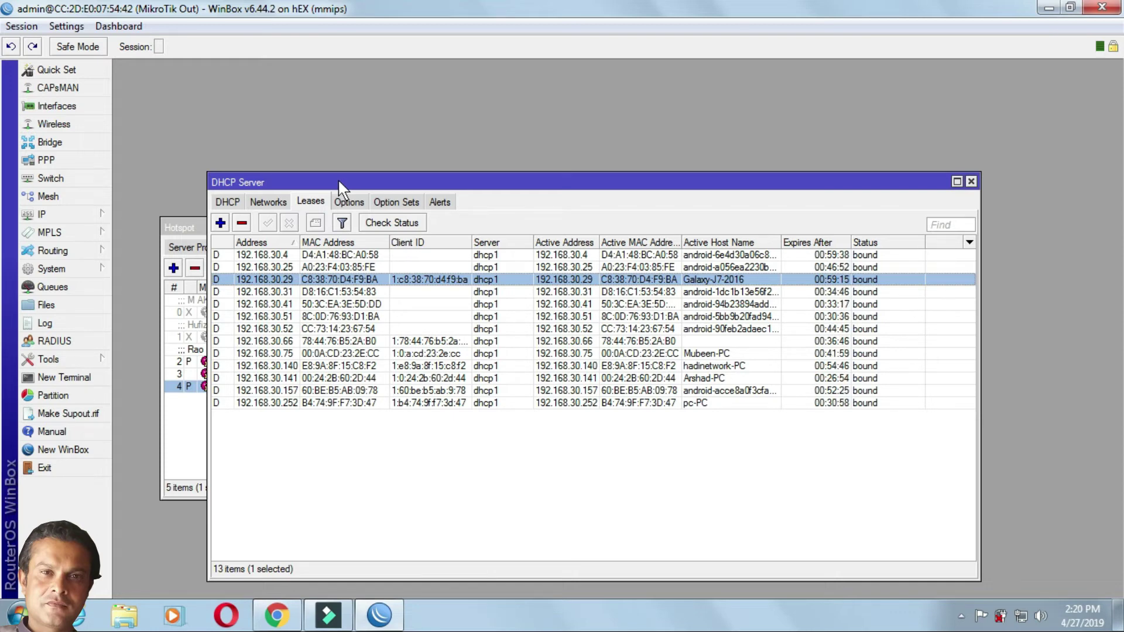
pyautogui.moveTo(341, 181); pyautogui.dragTo(389, 173)
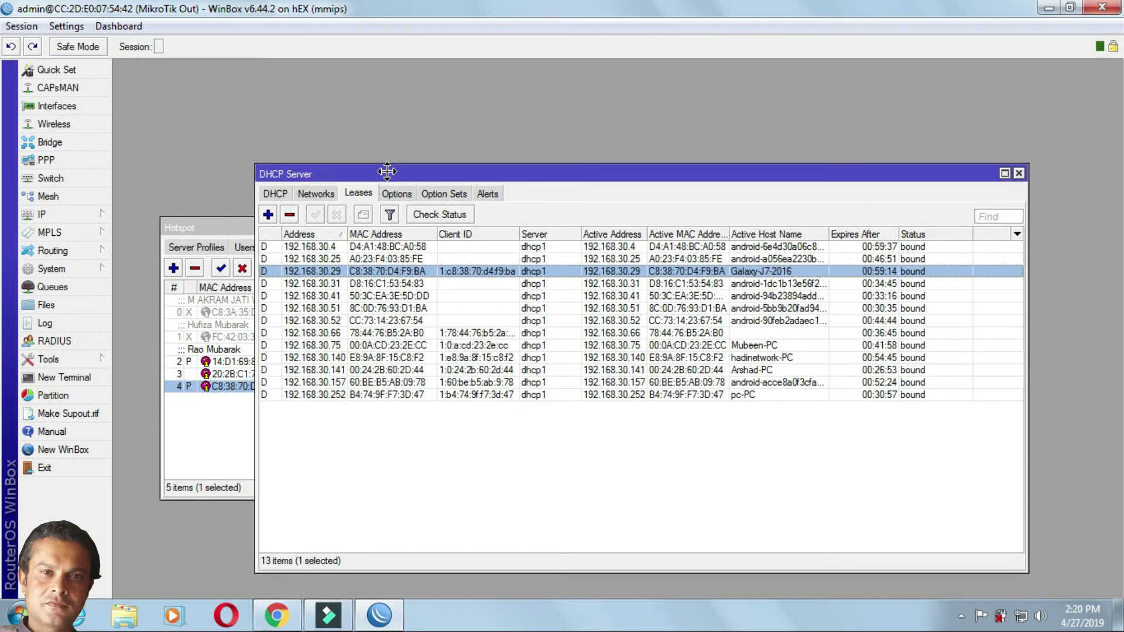
# Check the binding for C8:38:70:D4:F9:BA in the hotspot IP bindings list and close the Hotspot window.
pyautogui.click(223, 227)
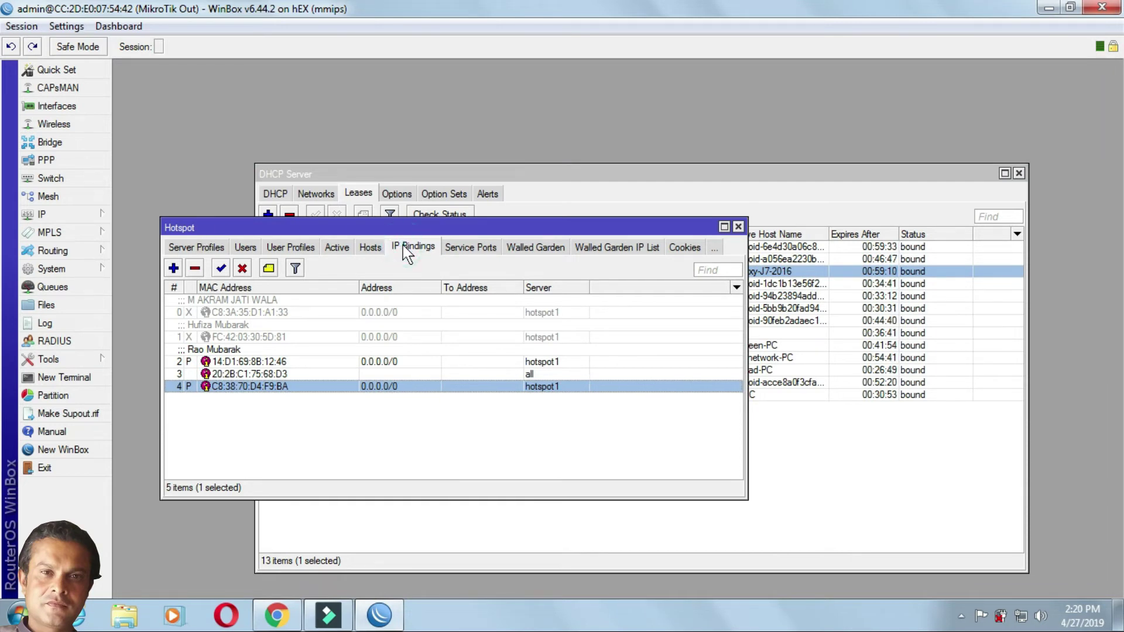
pyautogui.click(247, 386)
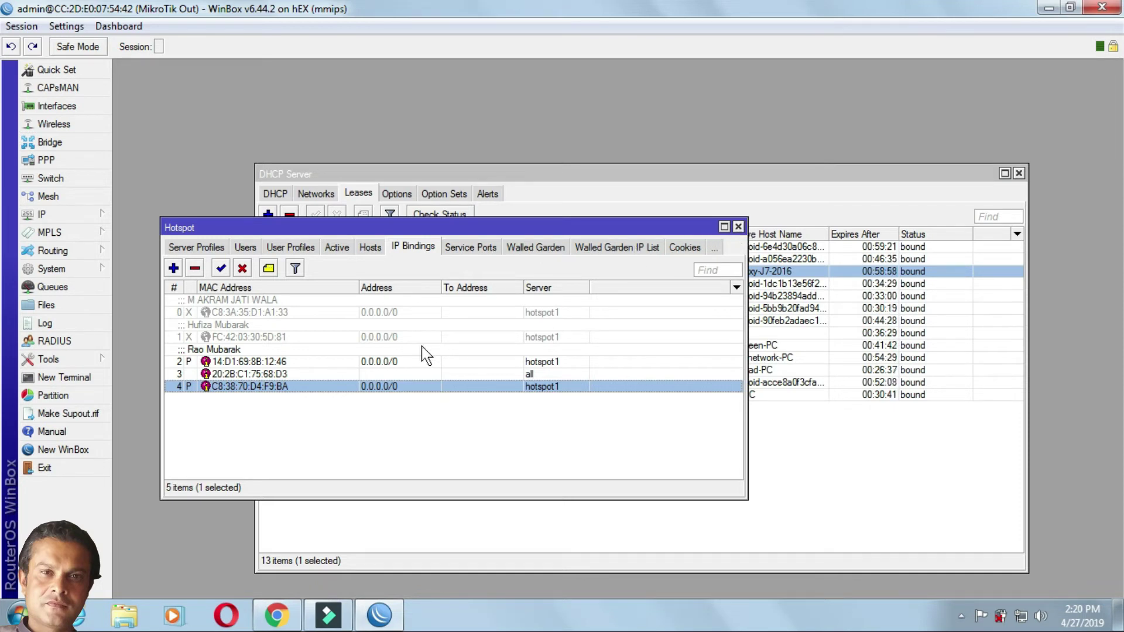
pyautogui.click(739, 227)
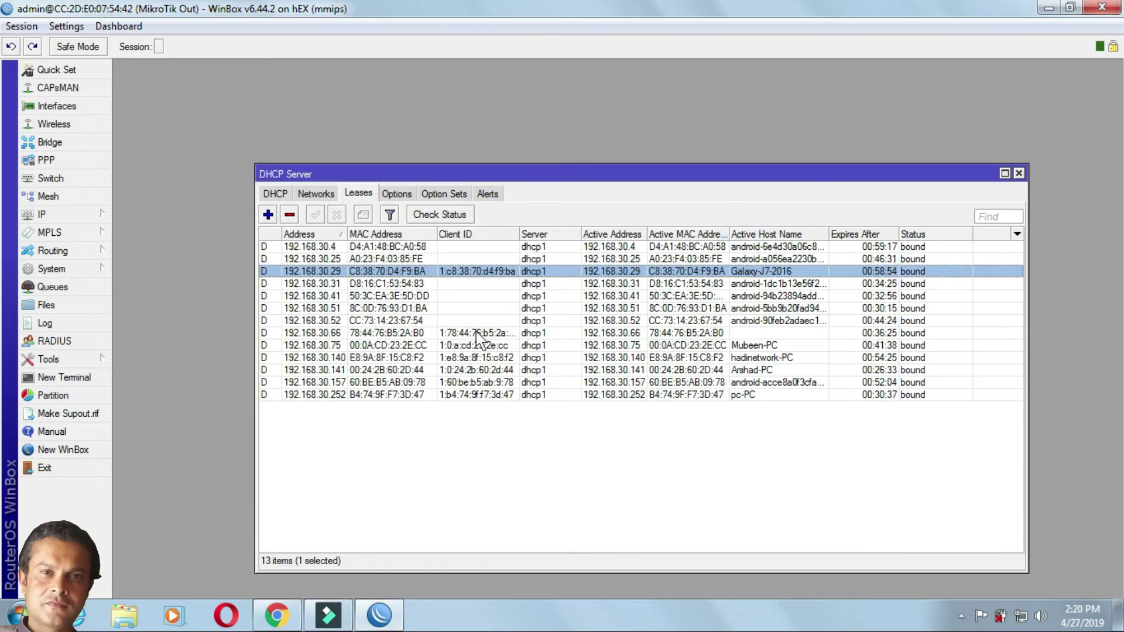
# Open the Galaxy-J7-2016 lease's details, make the lease static and close its window.
pyautogui.doubleClick(379, 275)
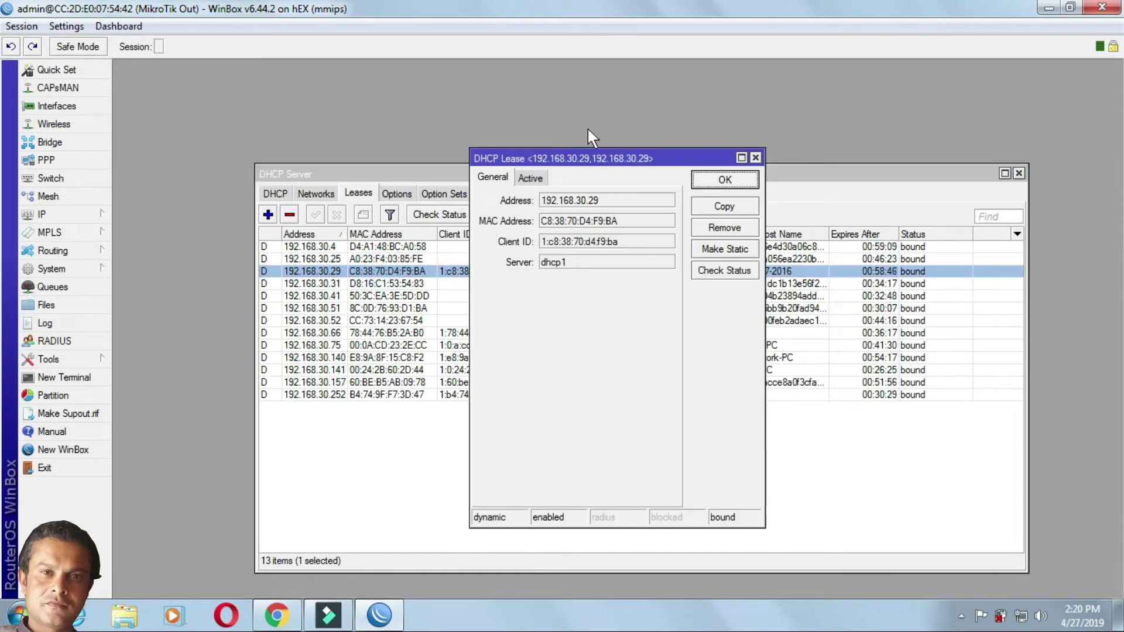
pyautogui.moveTo(612, 157); pyautogui.dragTo(564, 167)
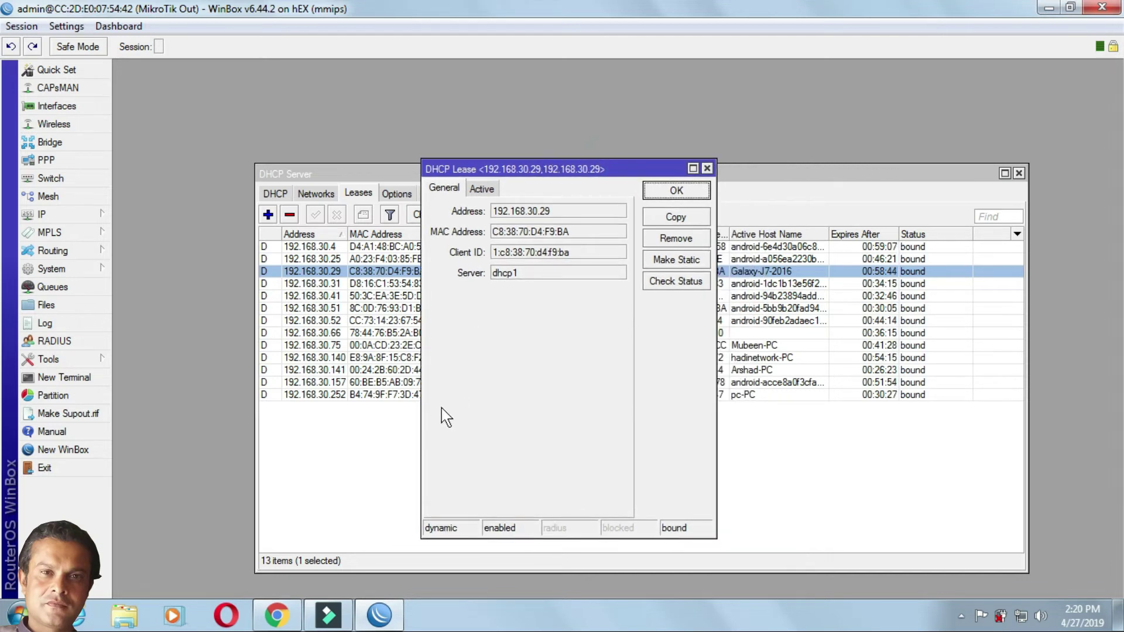
pyautogui.moveTo(422, 406); pyautogui.dragTo(326, 398)
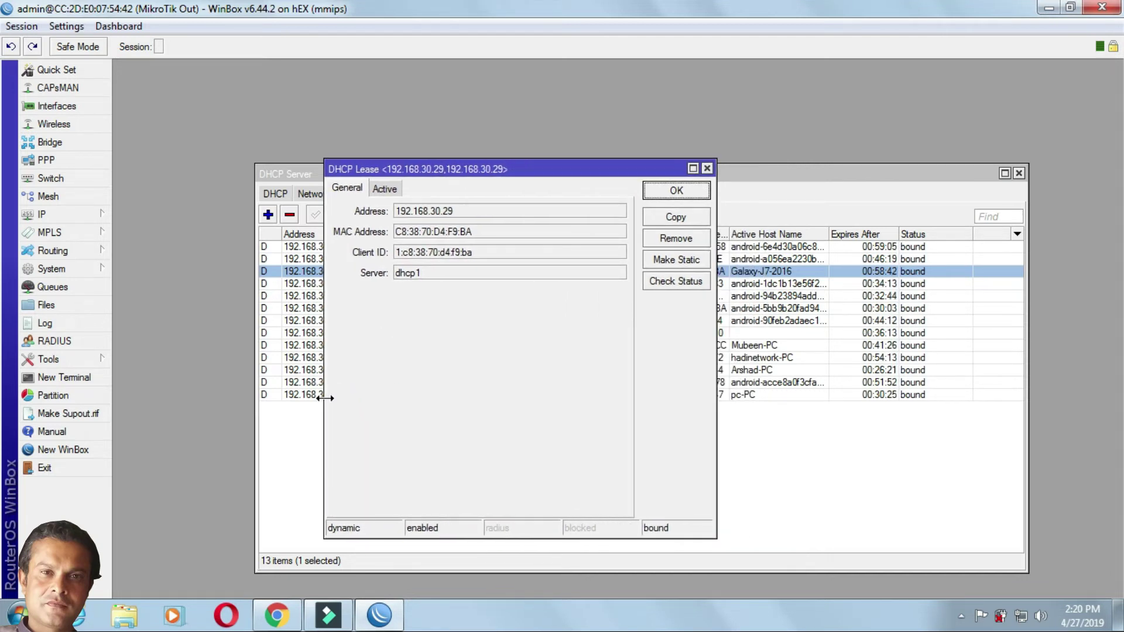
pyautogui.click(674, 262)
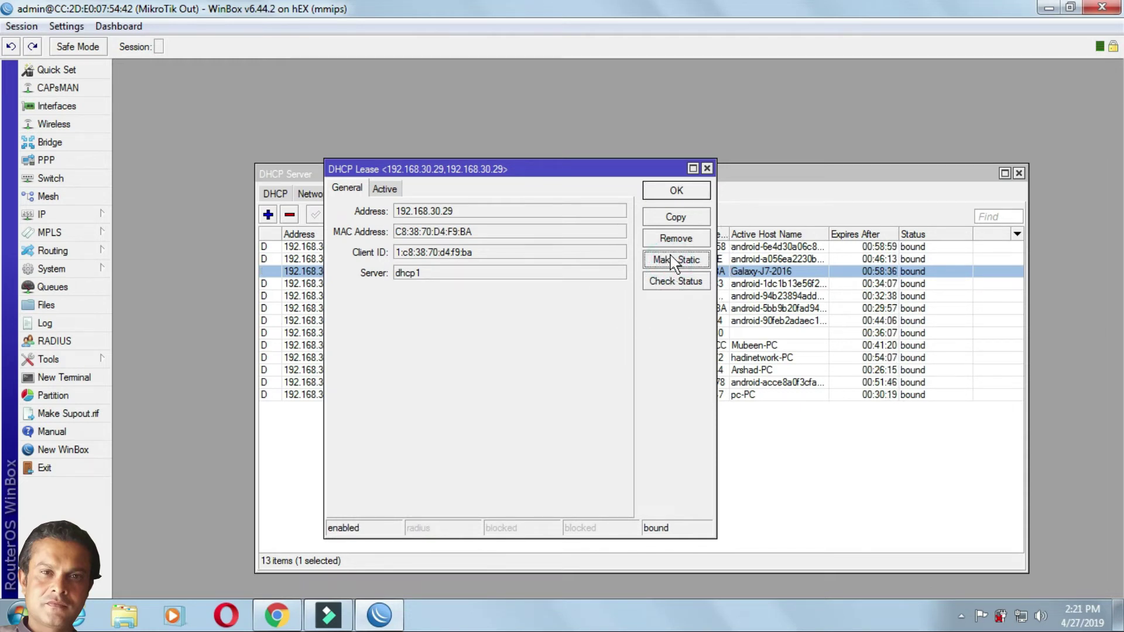
pyautogui.click(677, 193)
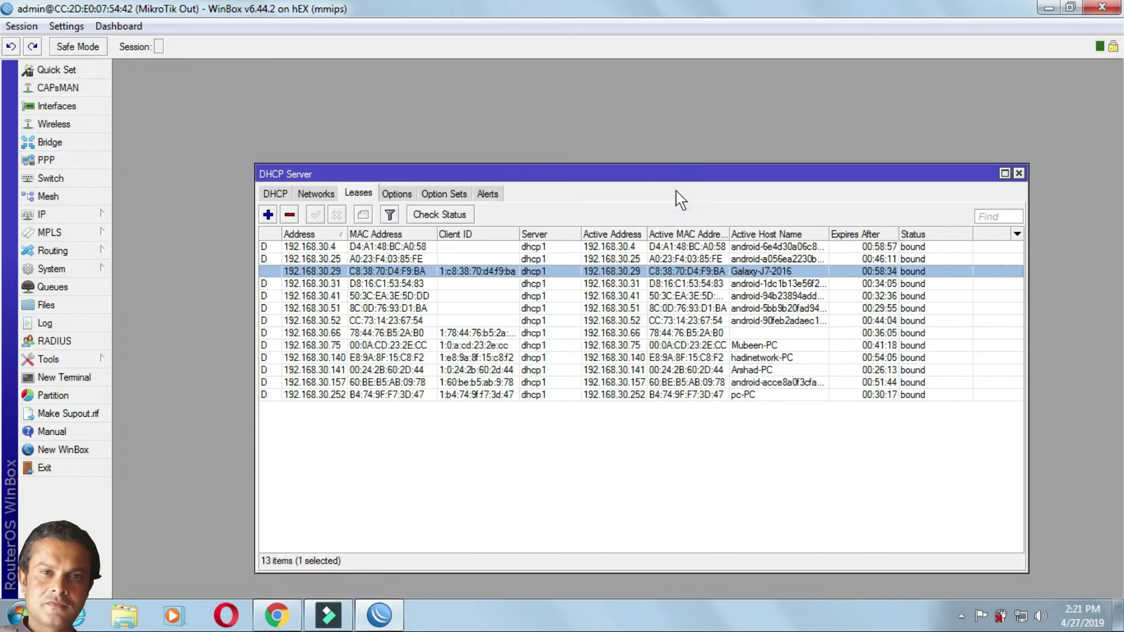
# Reopen the Galaxy-J7-2016 lease, check its address 192.168.30.29 and clear its client ID.
pyautogui.doubleClick(421, 272)
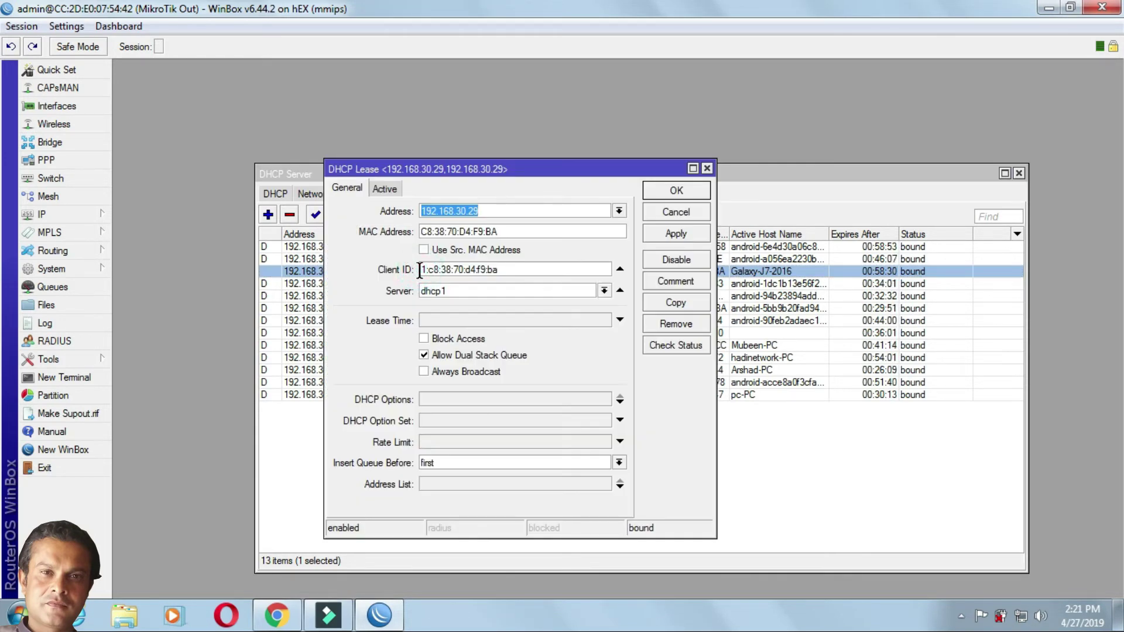
pyautogui.moveTo(501, 176); pyautogui.dragTo(514, 90)
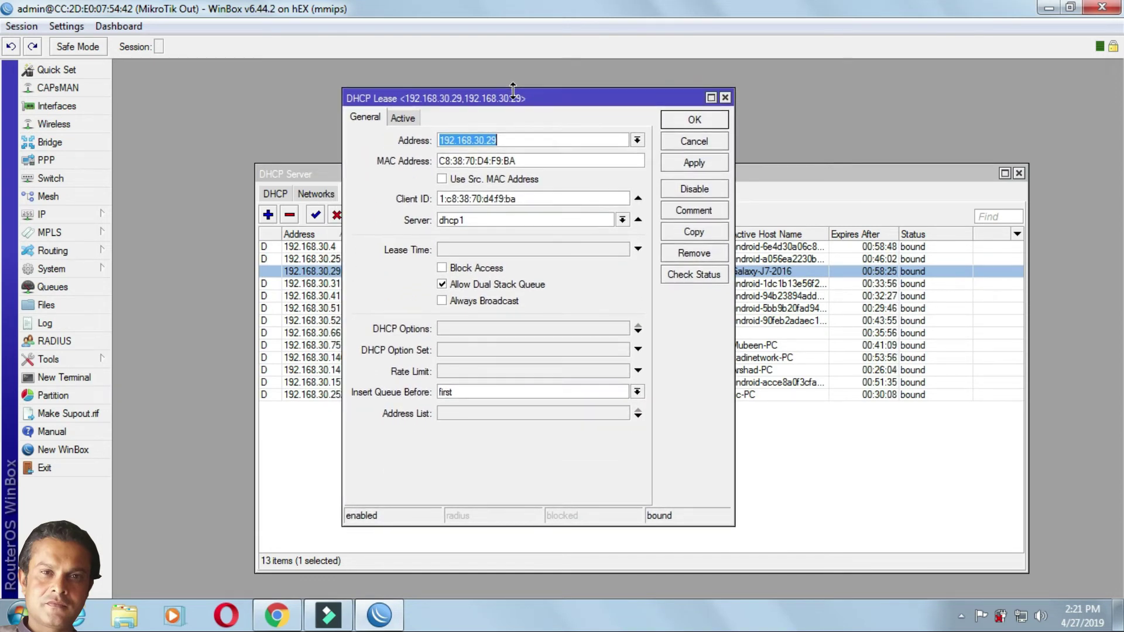
pyautogui.click(526, 135)
pyautogui.moveTo(526, 136); pyautogui.dragTo(438, 143)
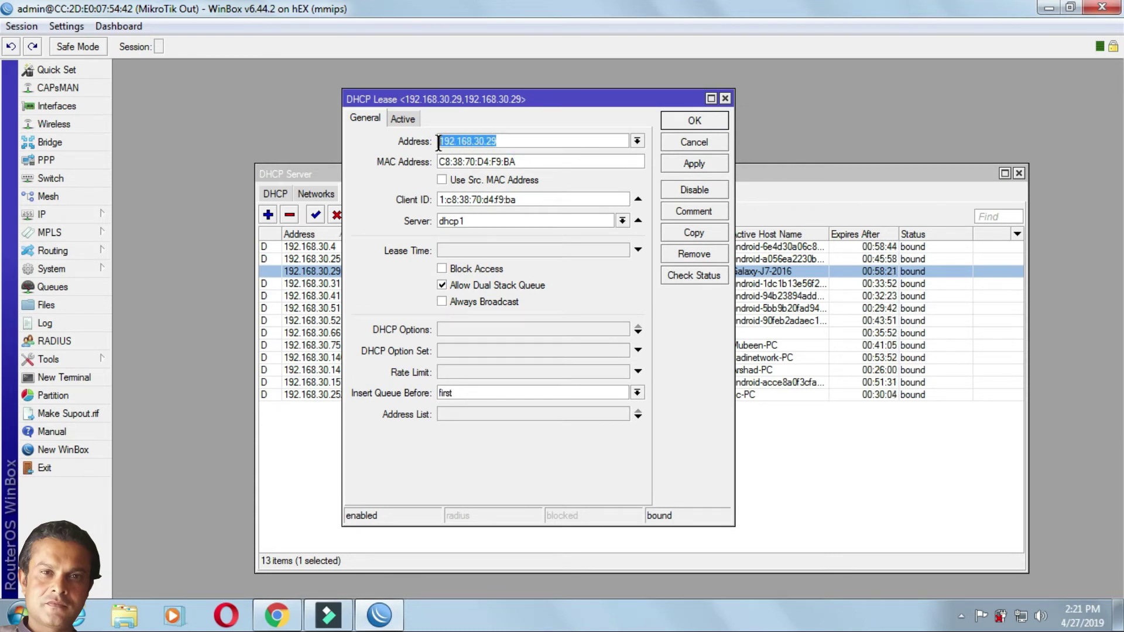
pyautogui.click(503, 141)
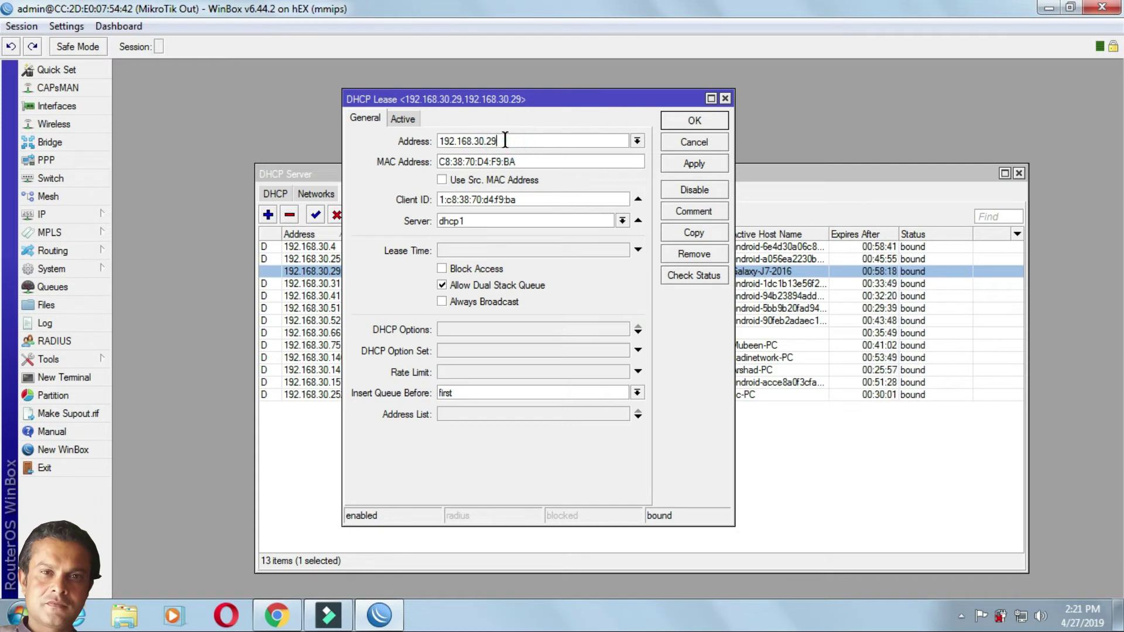
pyautogui.moveTo(505, 141); pyautogui.dragTo(436, 142)
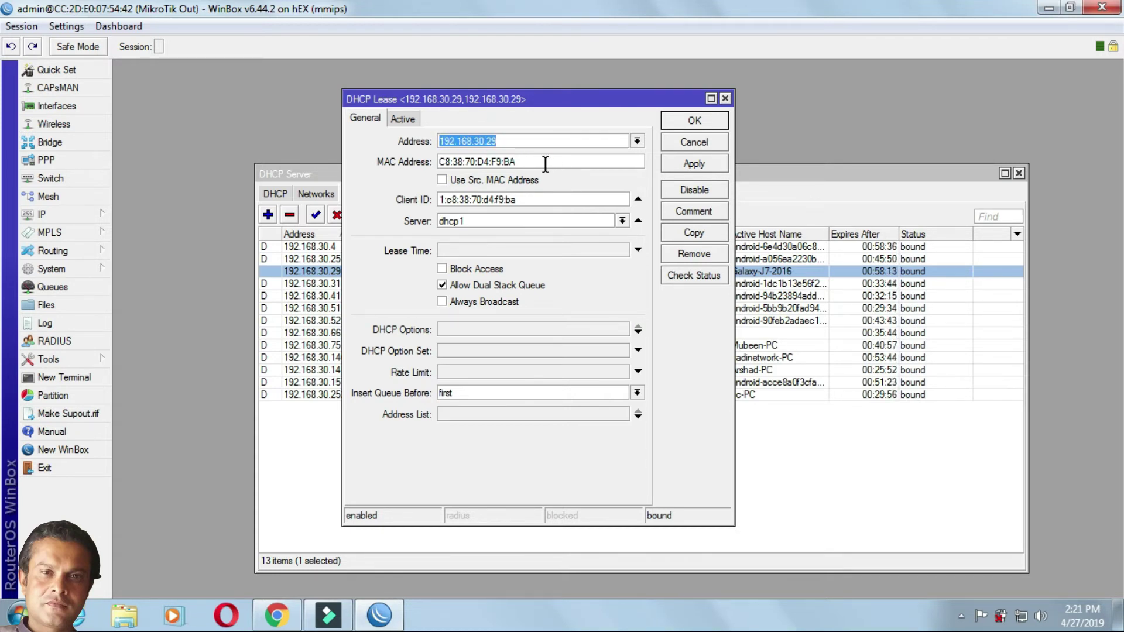
pyautogui.click(403, 175)
pyautogui.click(638, 200)
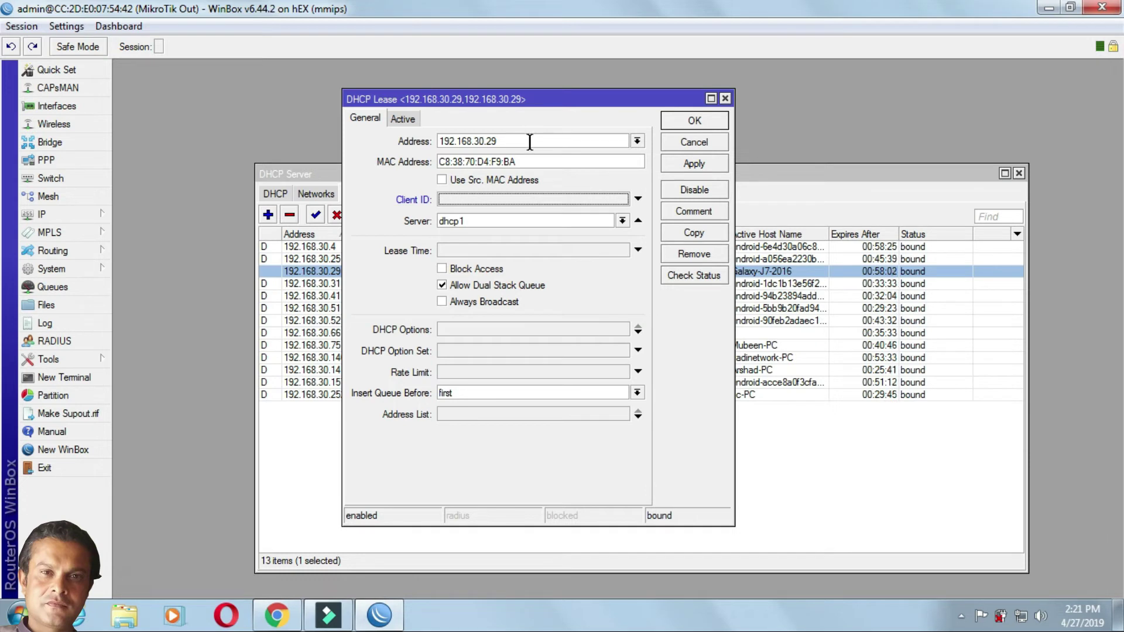
pyautogui.moveTo(530, 141); pyautogui.dragTo(436, 142)
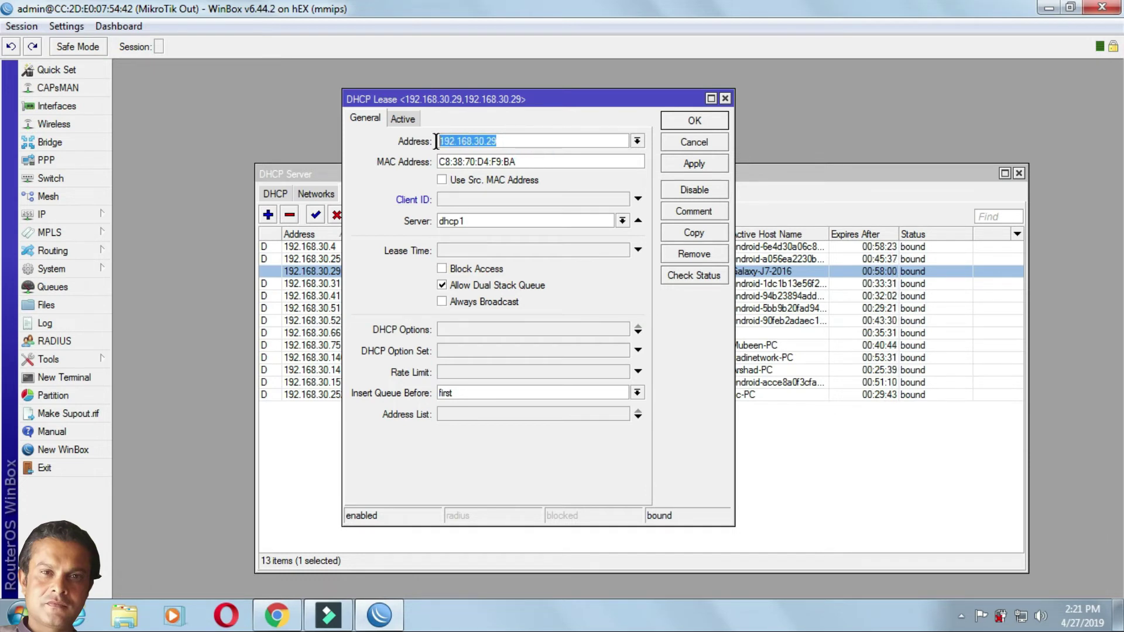
pyautogui.click(520, 118)
# Enable Always Broadcast on the lease, set its rate limit to 1M/2M, and save the changes.
pyautogui.click(442, 303)
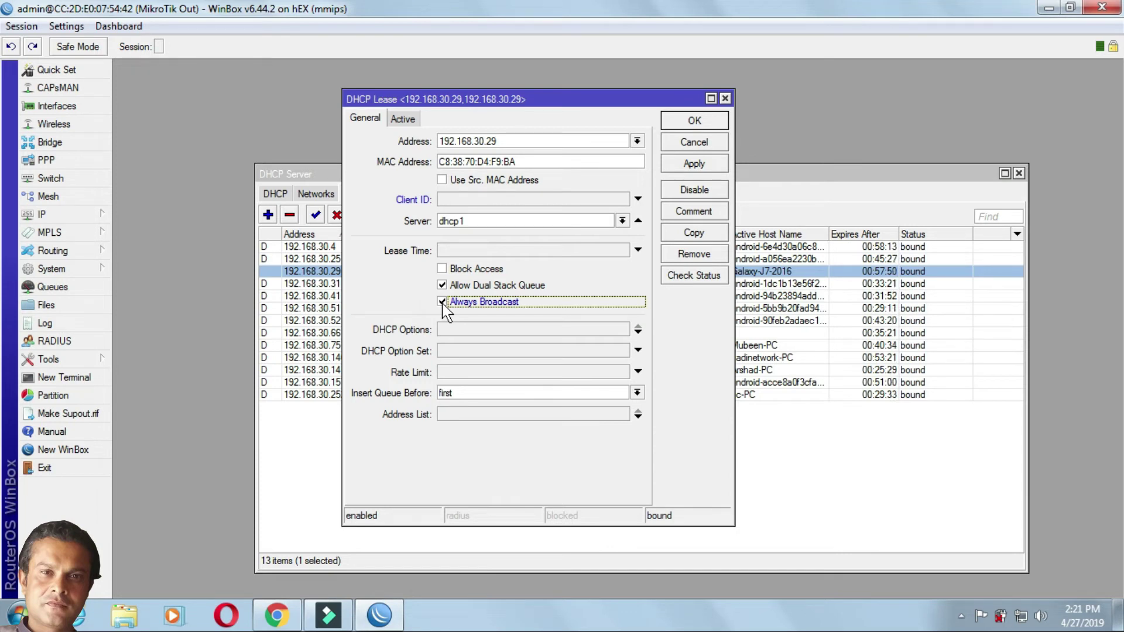
pyautogui.click(459, 373)
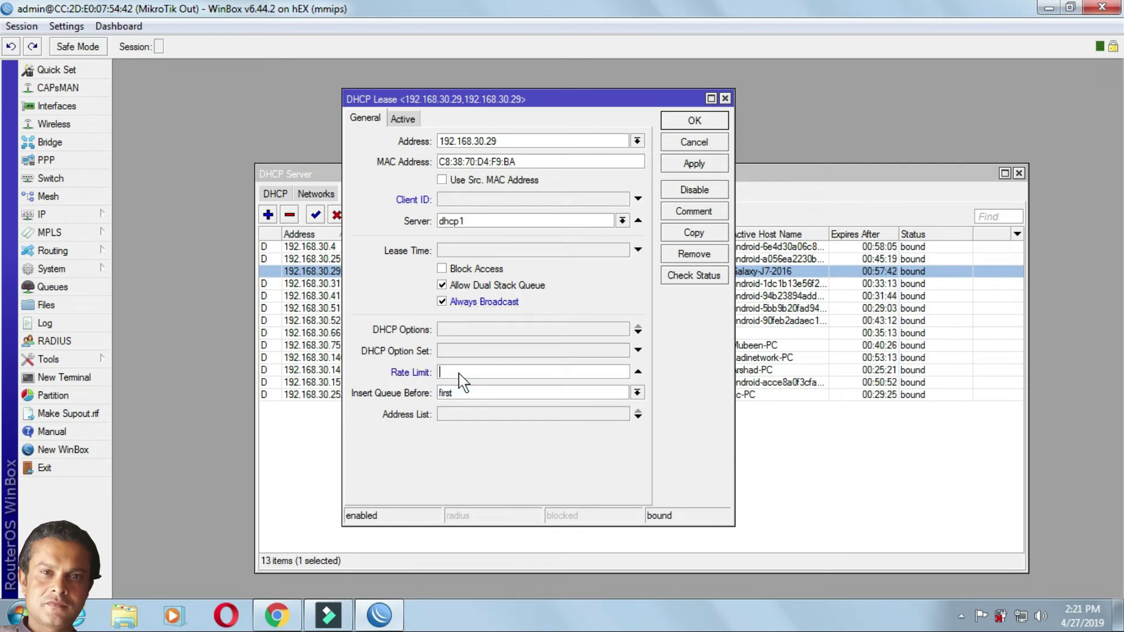
pyautogui.write('1m')
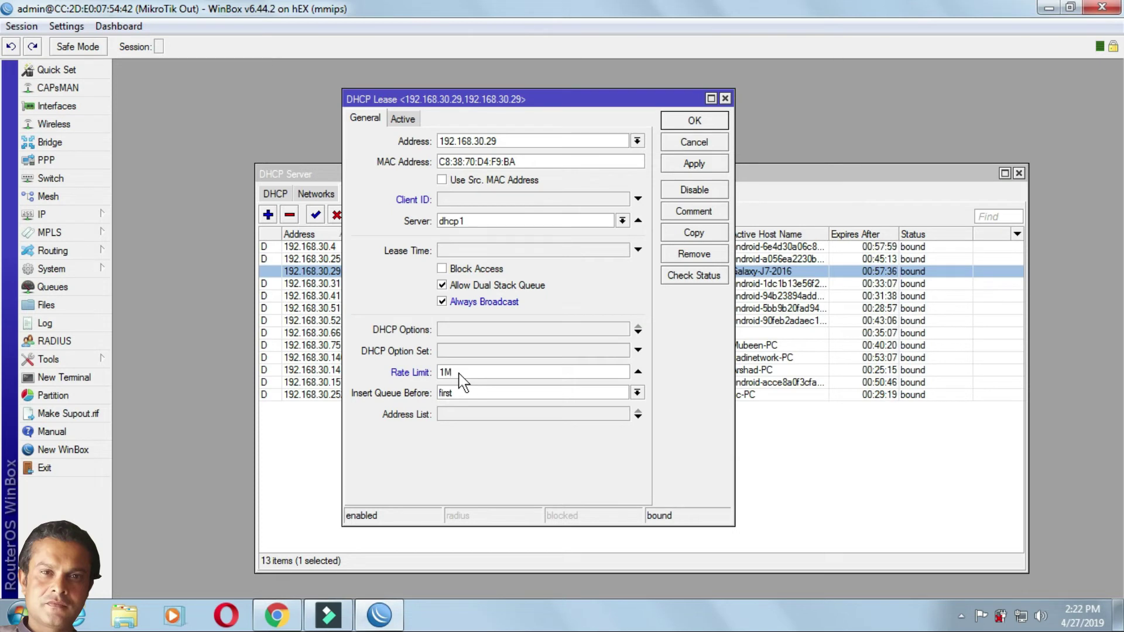
pyautogui.write('/2M')
pyautogui.click(706, 164)
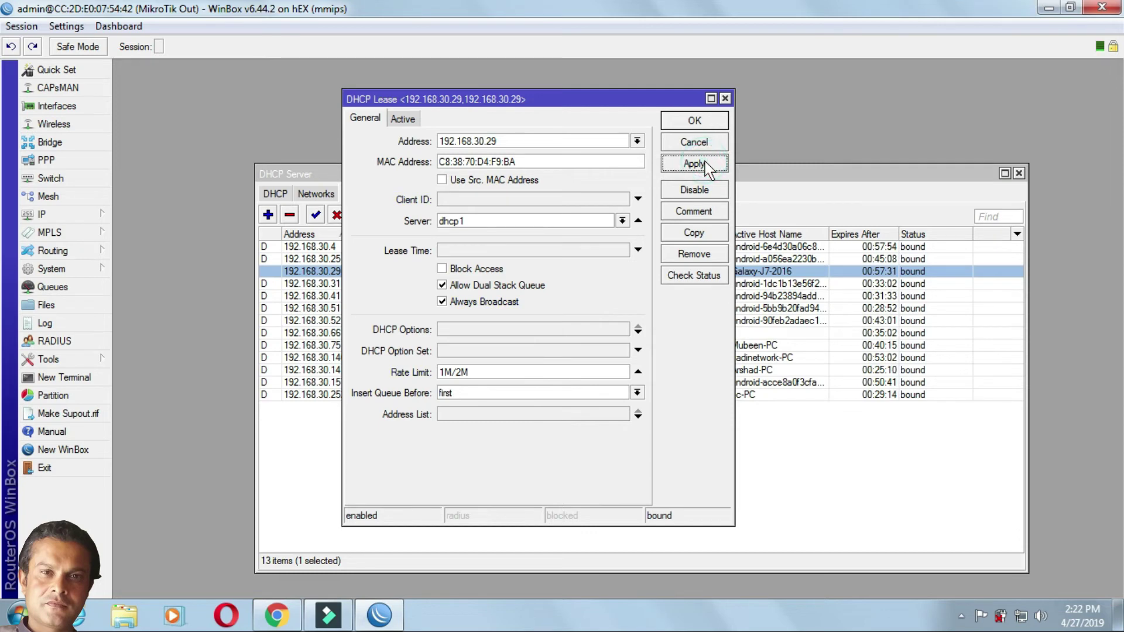
pyautogui.click(695, 121)
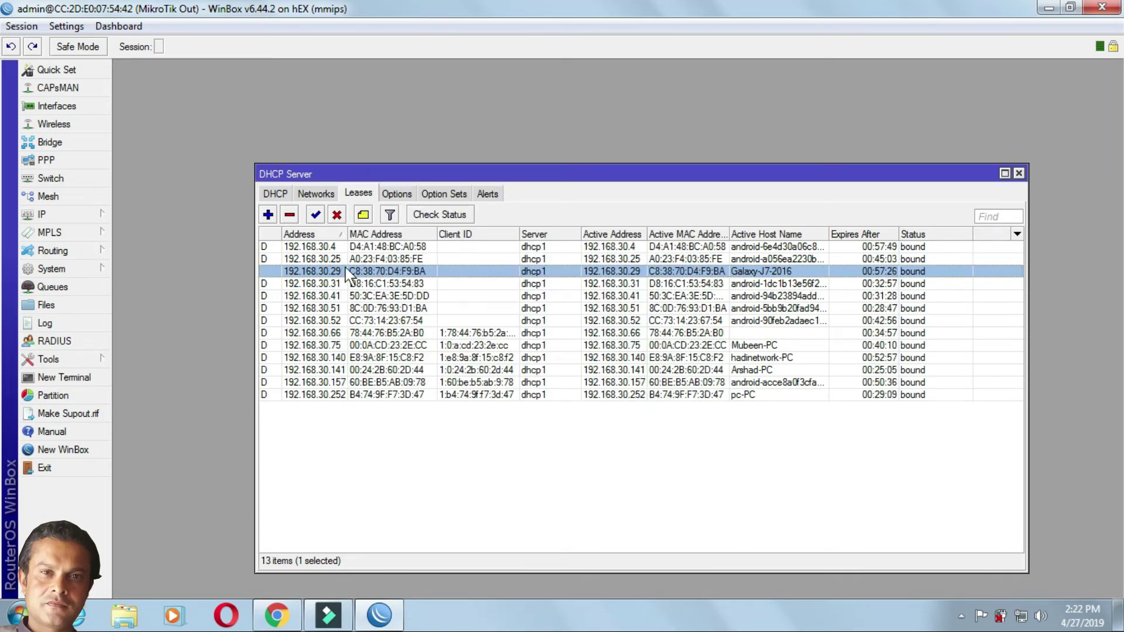
# Open the hotspot IP bindings, select the binding for C8:38:70:D4:F9:BA, and bring the DHCP leases list back in front.
pyautogui.click(97, 215)
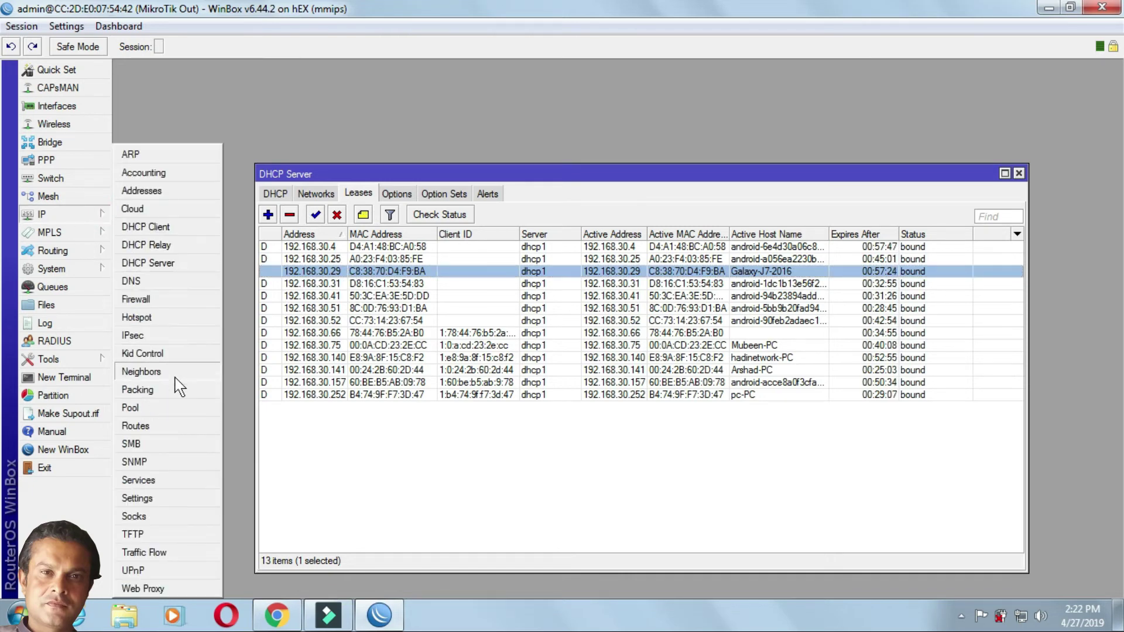
pyautogui.click(168, 318)
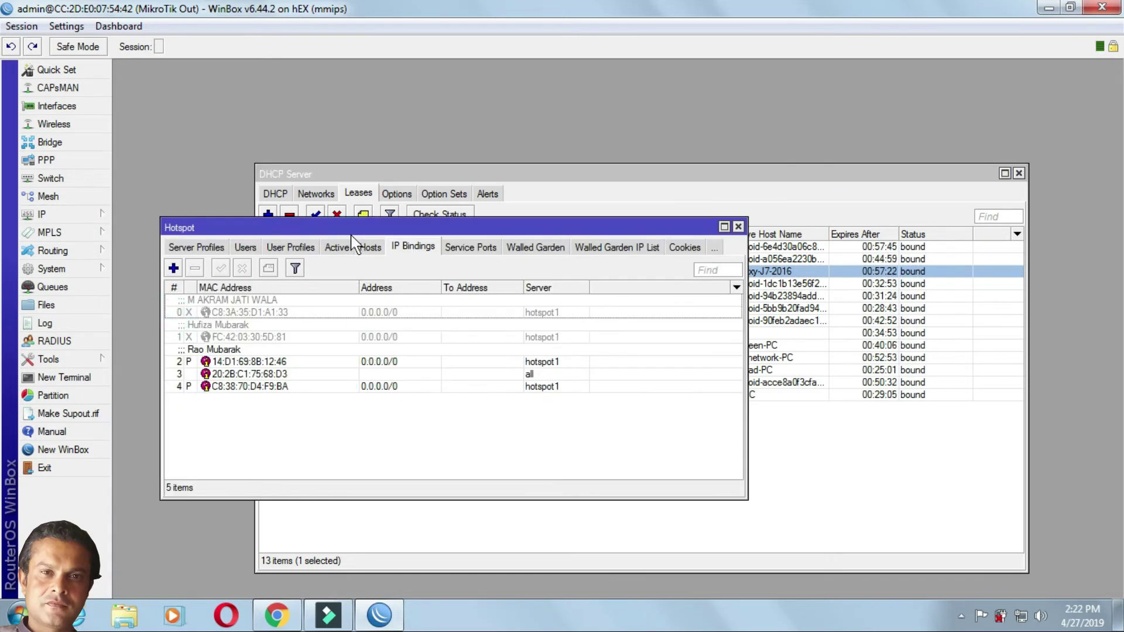
pyautogui.moveTo(351, 228); pyautogui.dragTo(363, 223)
pyautogui.click(292, 382)
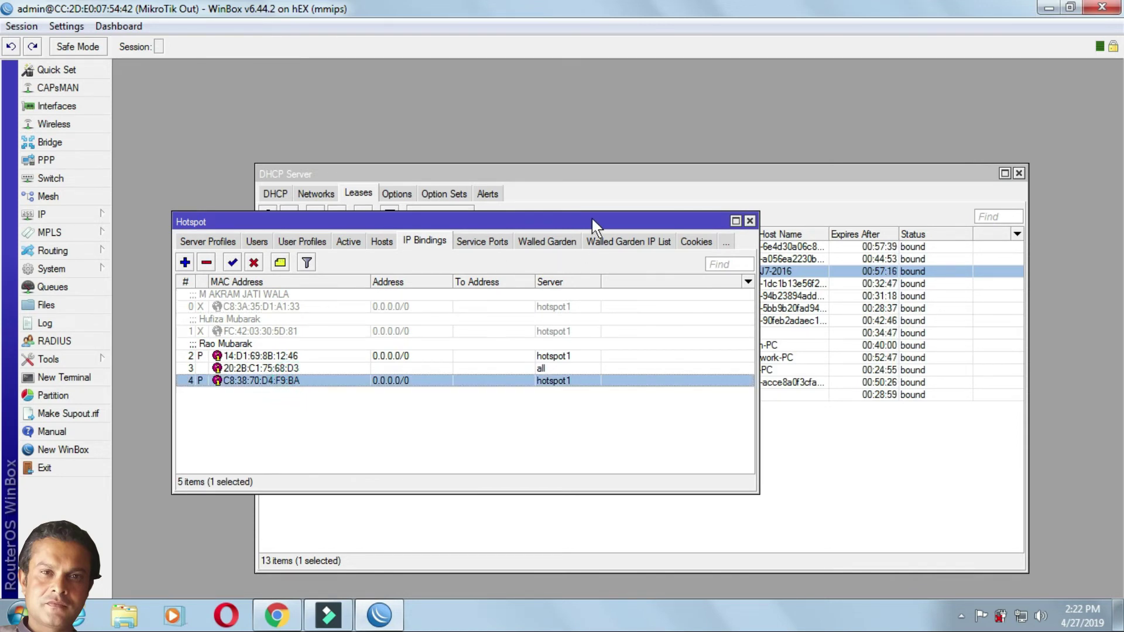
pyautogui.moveTo(591, 216); pyautogui.dragTo(569, 334)
pyautogui.moveTo(607, 174); pyautogui.dragTo(609, 176)
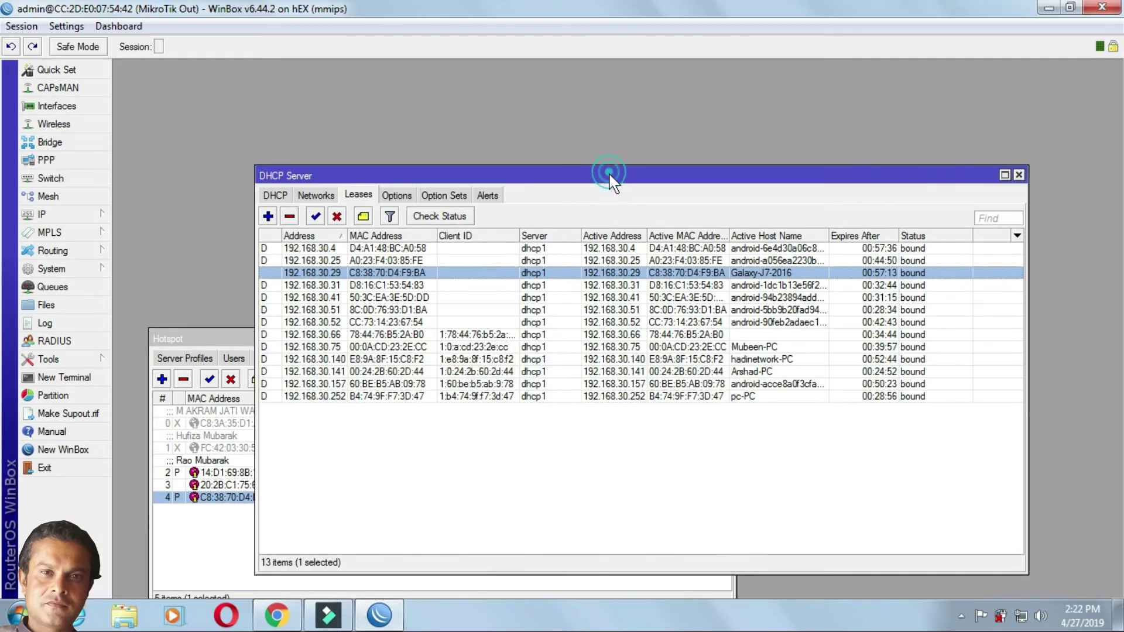
# Copy the MAC address from the 192.168.30.140 lease's details and close the lease window.
pyautogui.click(748, 359)
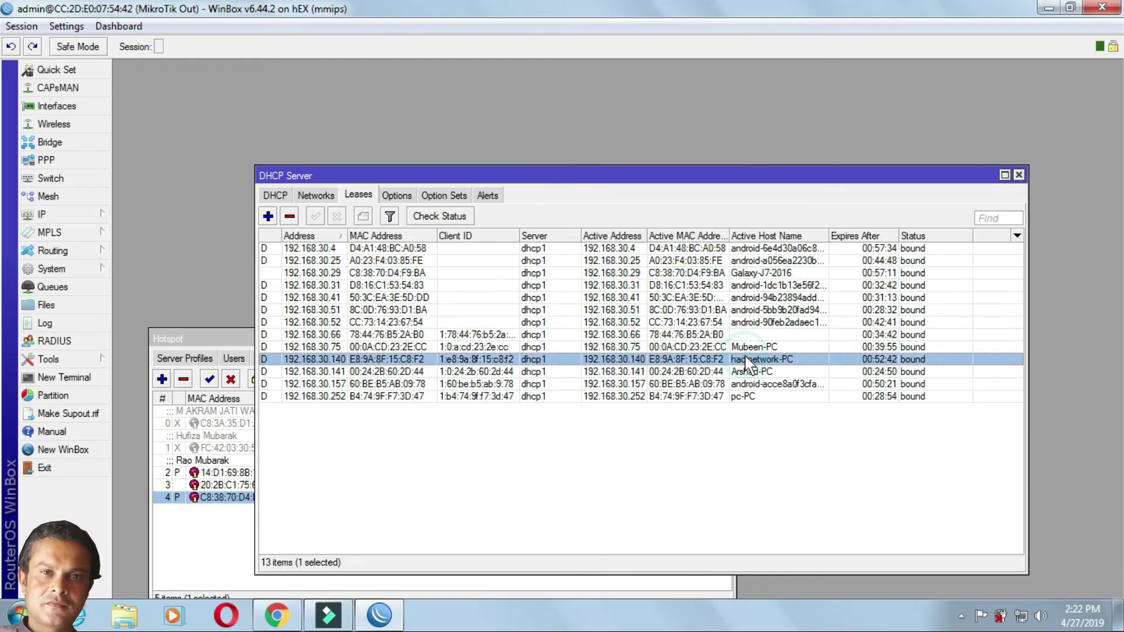
pyautogui.doubleClick(362, 361)
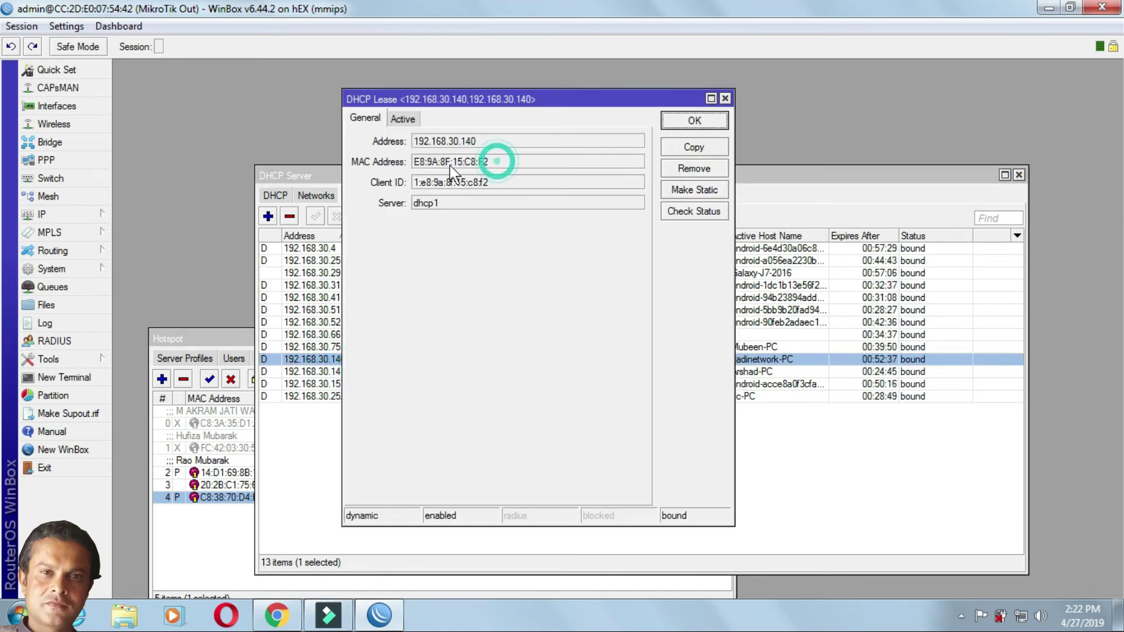
pyautogui.moveTo(497, 162); pyautogui.dragTo(399, 174)
pyautogui.rightClick(418, 168)
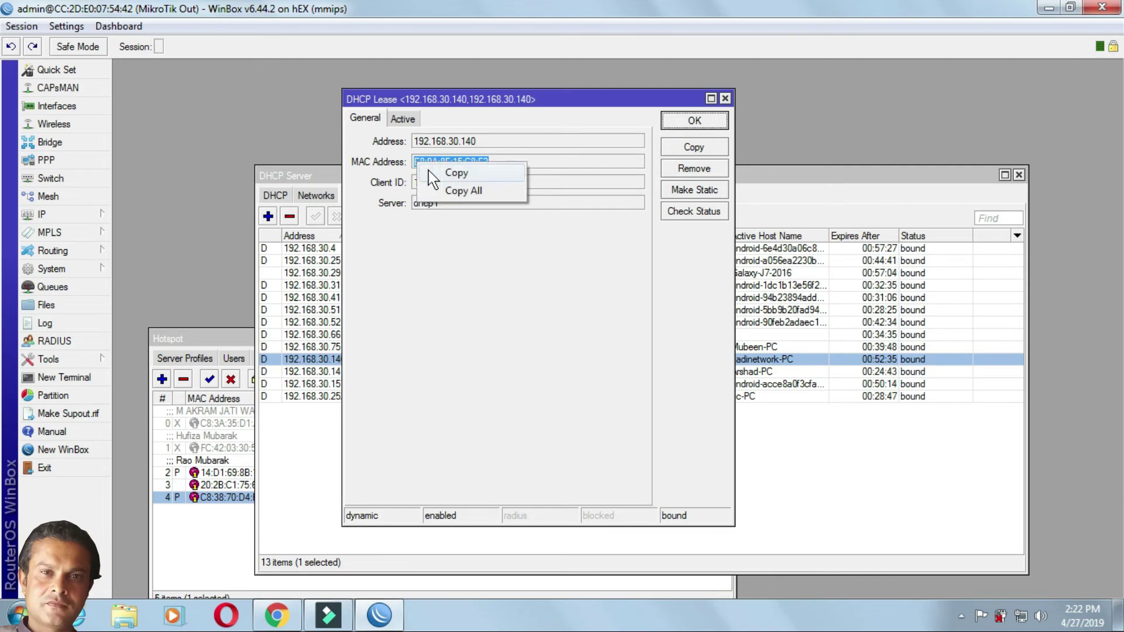
pyautogui.click(448, 171)
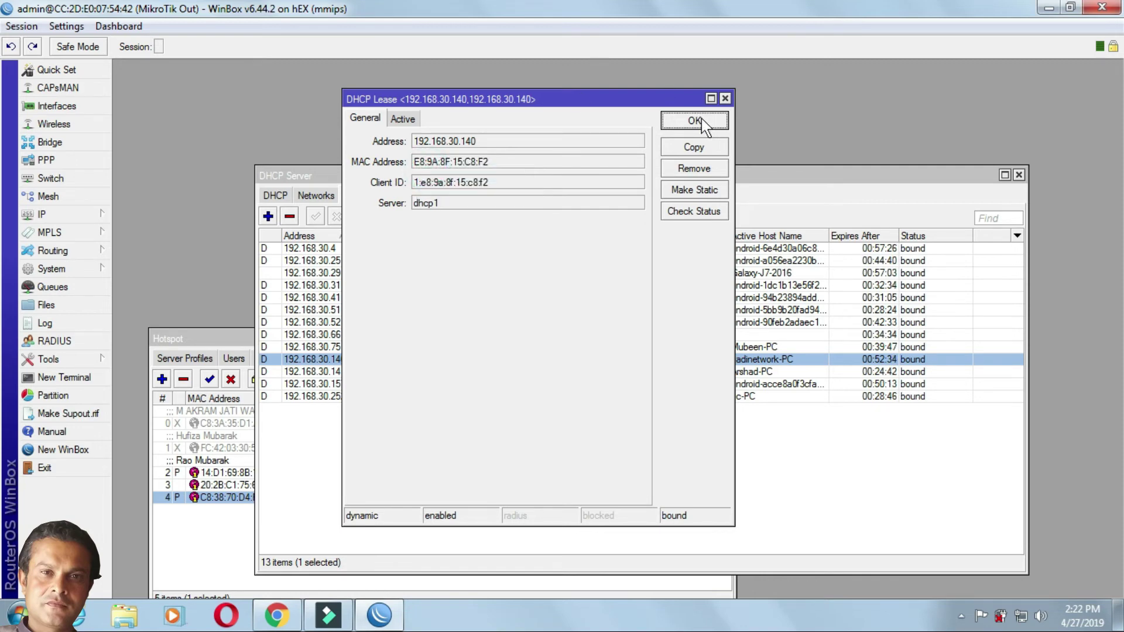
pyautogui.click(725, 99)
pyautogui.click(237, 335)
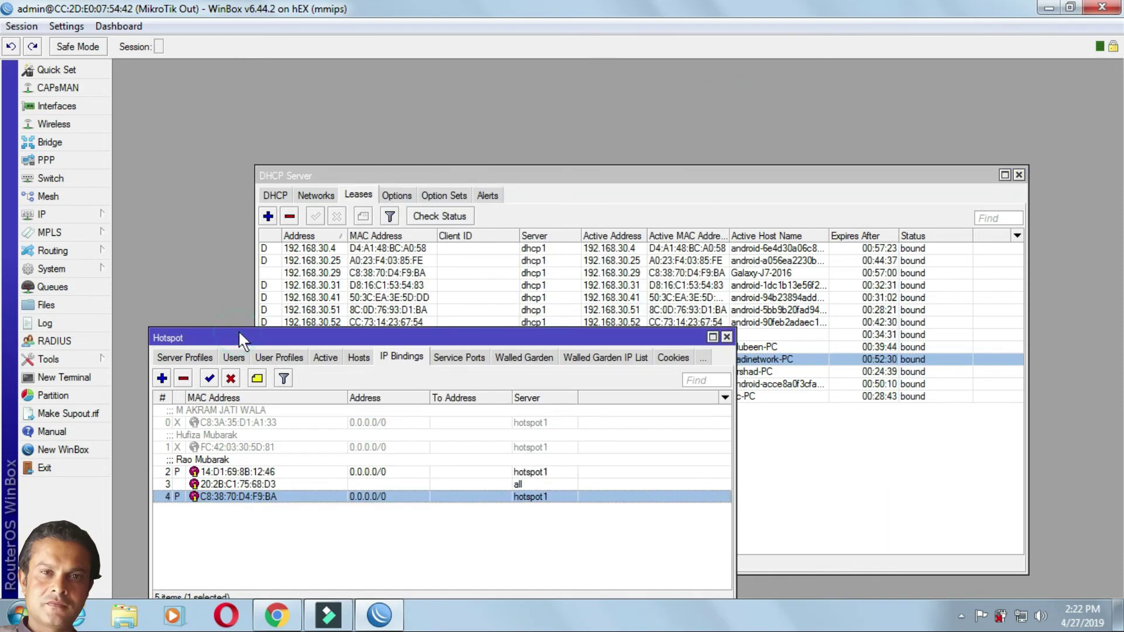
pyautogui.moveTo(238, 335); pyautogui.dragTo(306, 174)
pyautogui.click(230, 219)
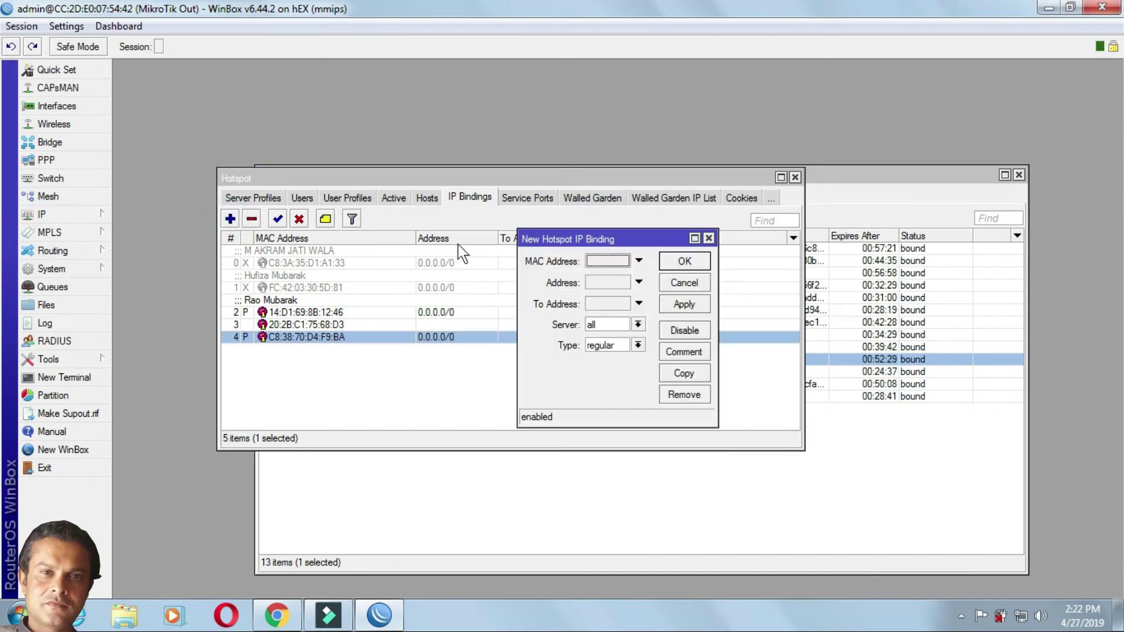
pyautogui.doubleClick(601, 259)
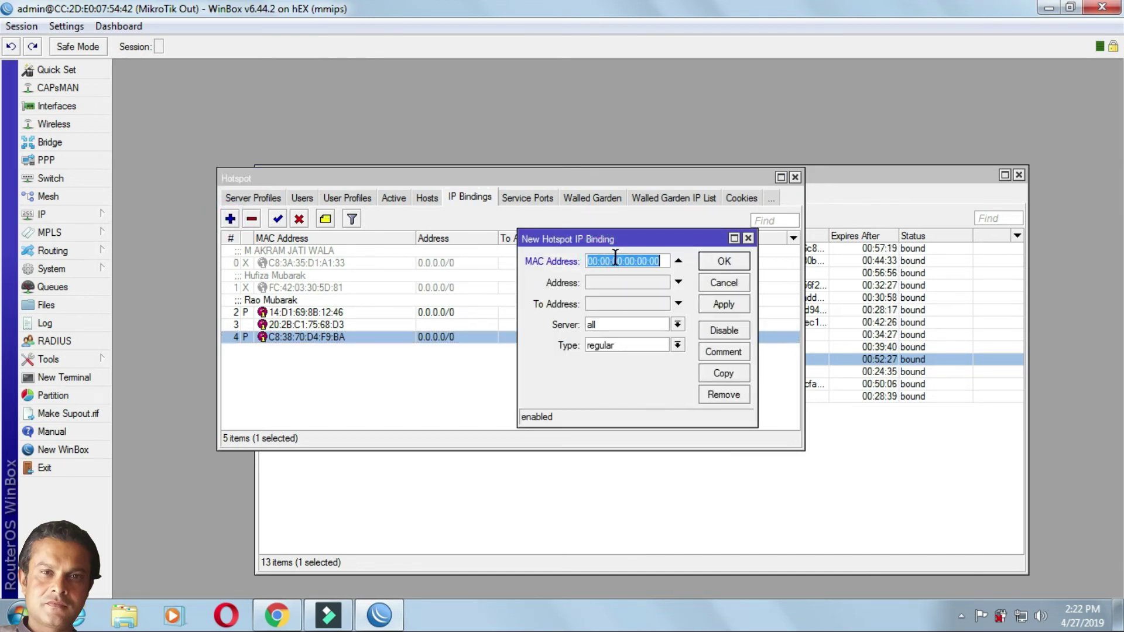
pyautogui.hotkey('ctrl', 'v')
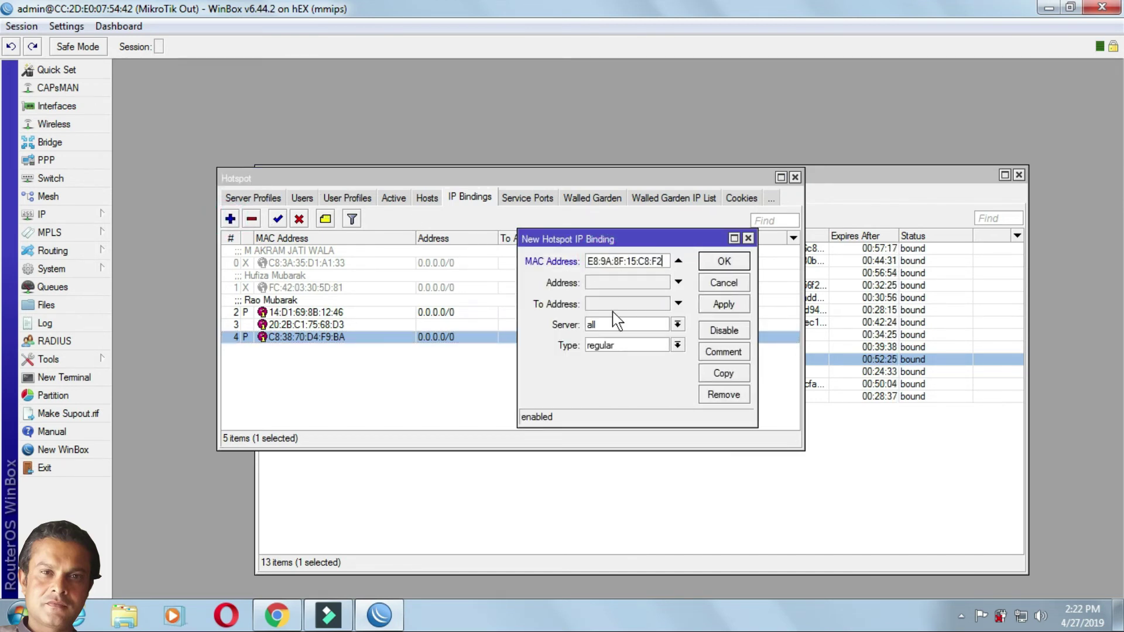
# Set the new hotspot IP binding's Address to 0.0.0.0/0.
pyautogui.click(626, 284)
pyautogui.write('0.0.0.0')
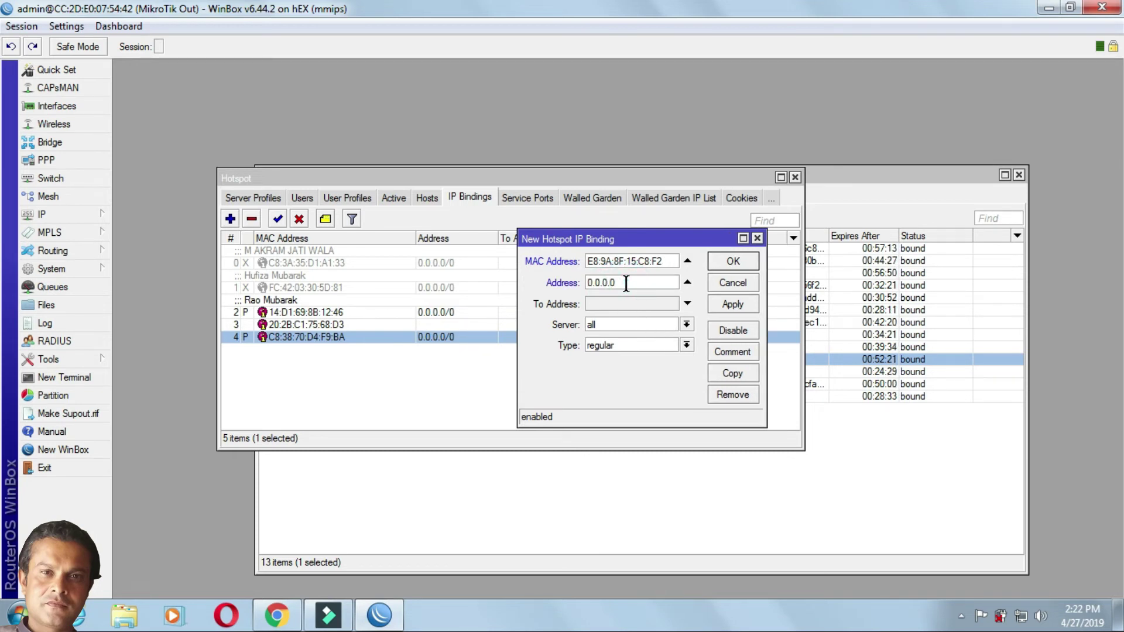
pyautogui.write('/0')
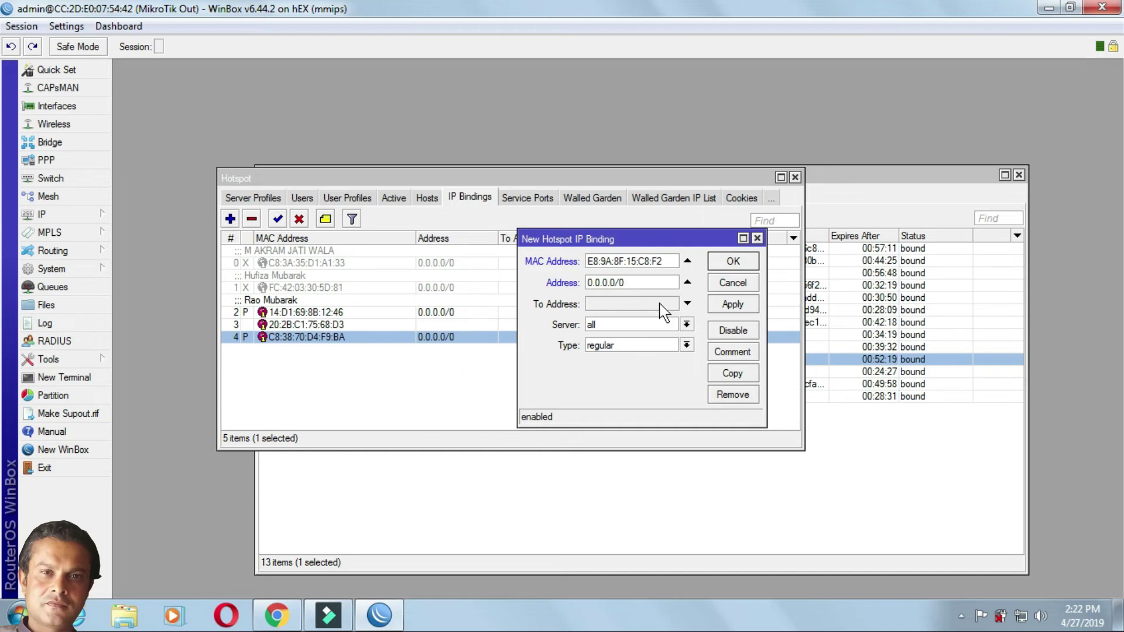
pyautogui.click(688, 284)
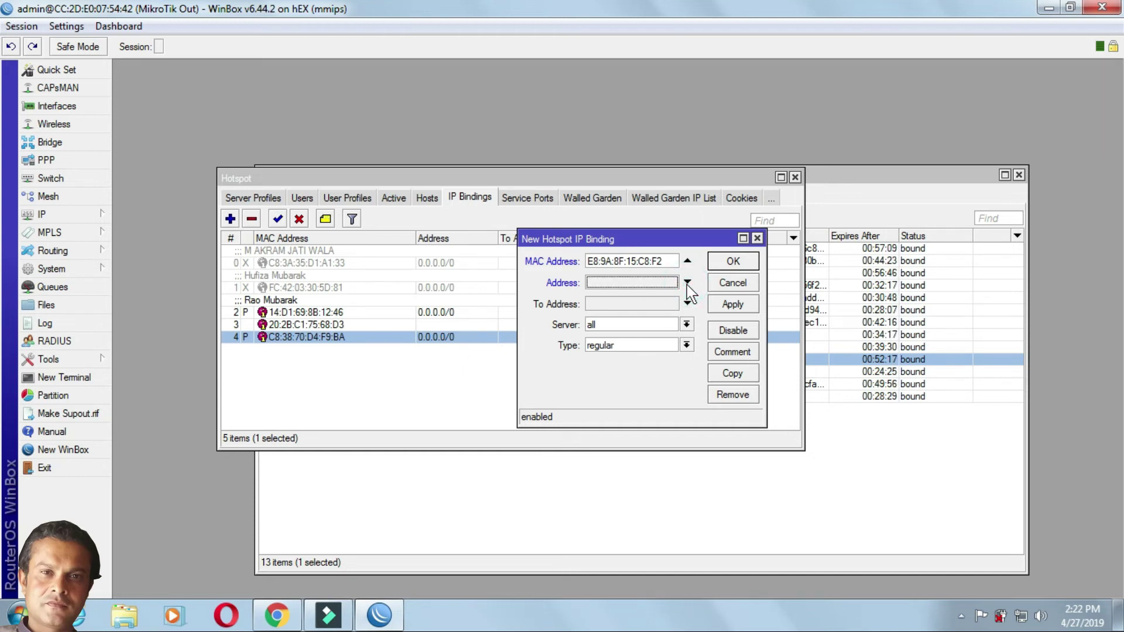
pyautogui.click(651, 286)
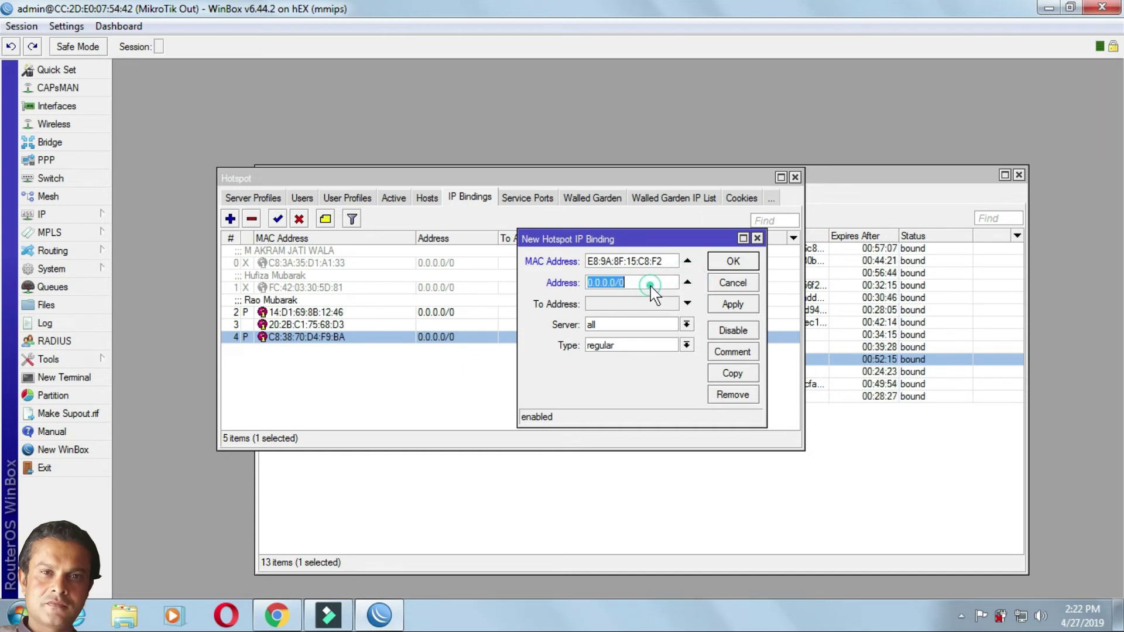
pyautogui.click(650, 283)
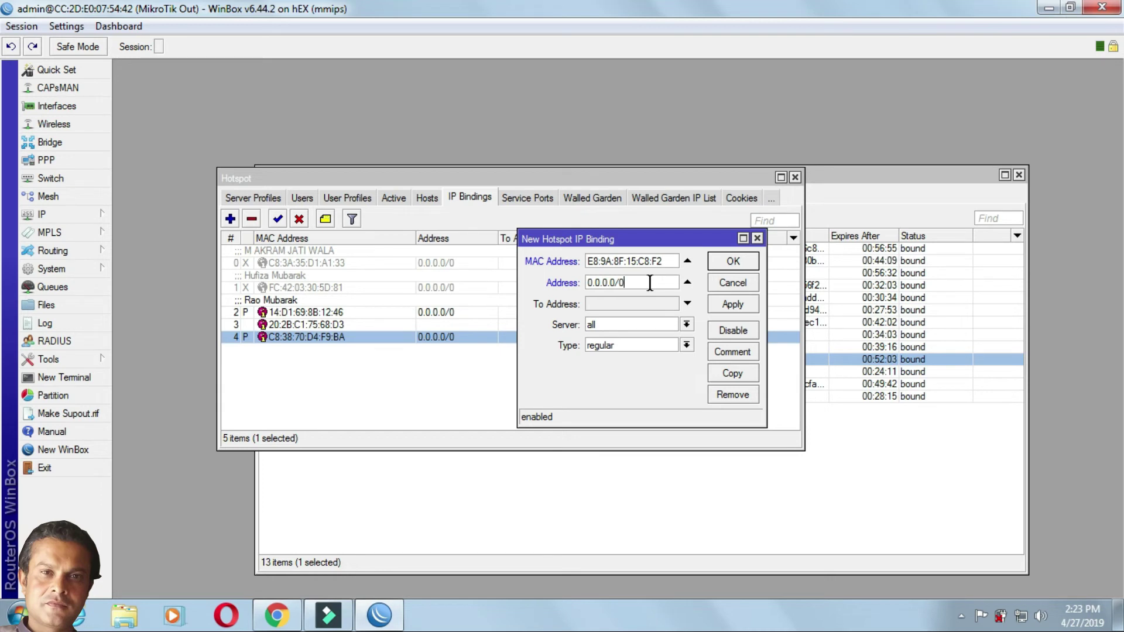
# Set the binding's type to bypassed and its server to hotspot1, save it, and close the Hotspot window.
pyautogui.click(686, 345)
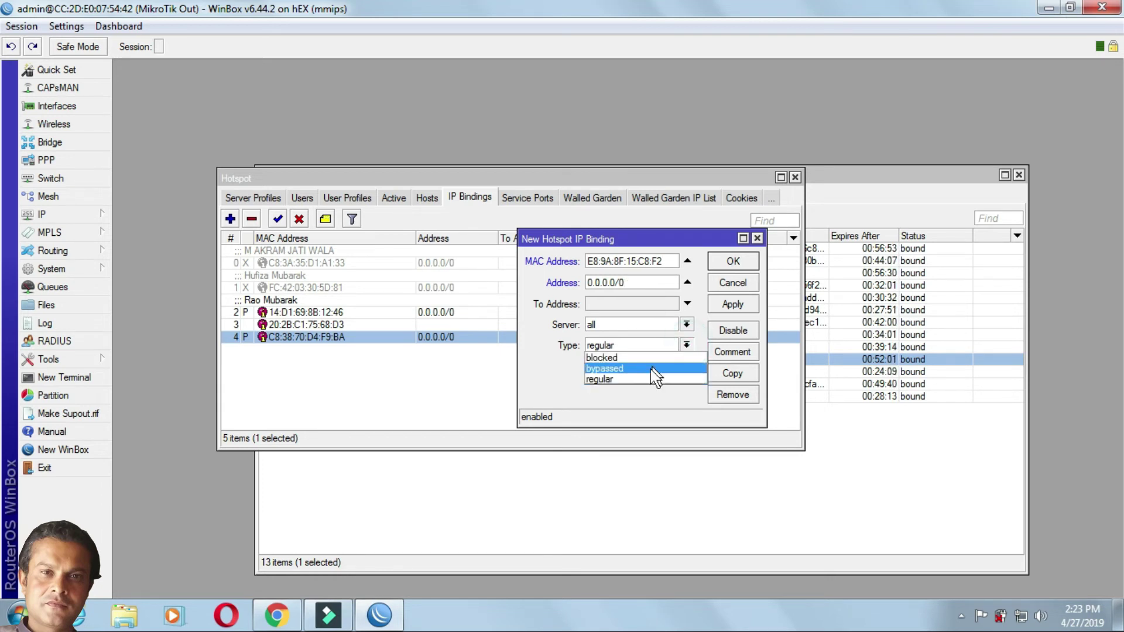
pyautogui.click(651, 368)
pyautogui.click(686, 324)
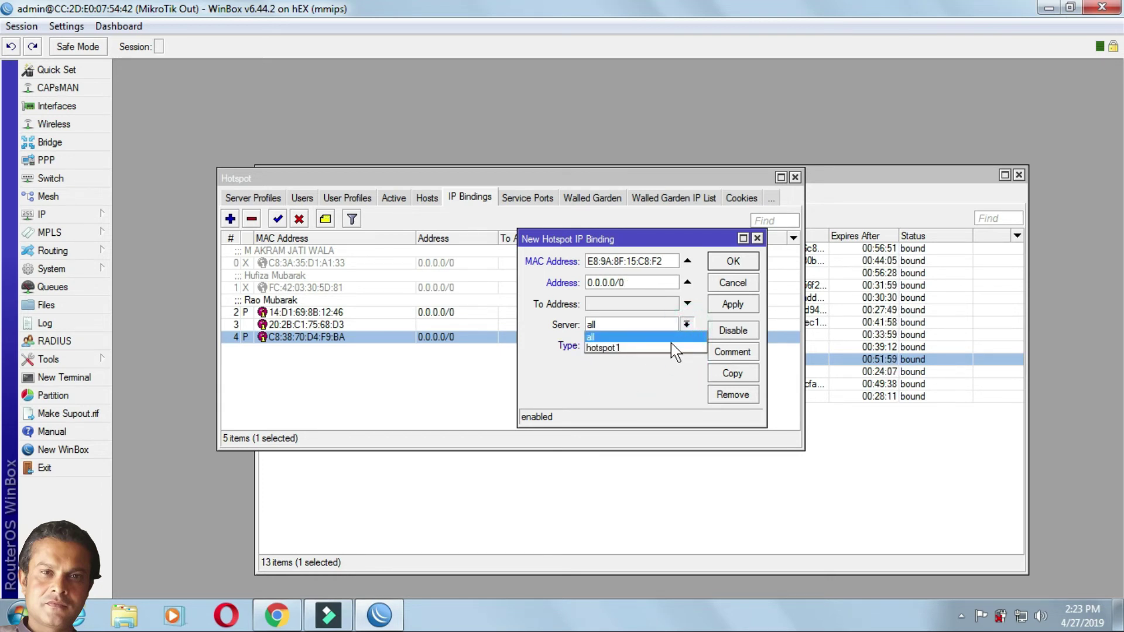
pyautogui.click(674, 347)
pyautogui.click(733, 304)
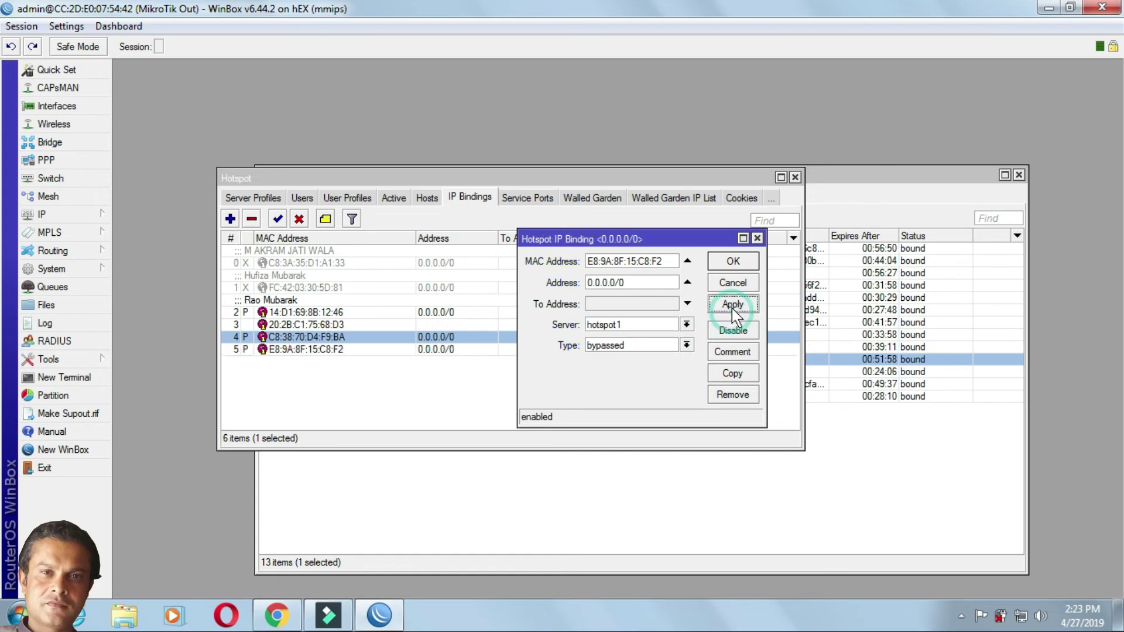
pyautogui.click(733, 262)
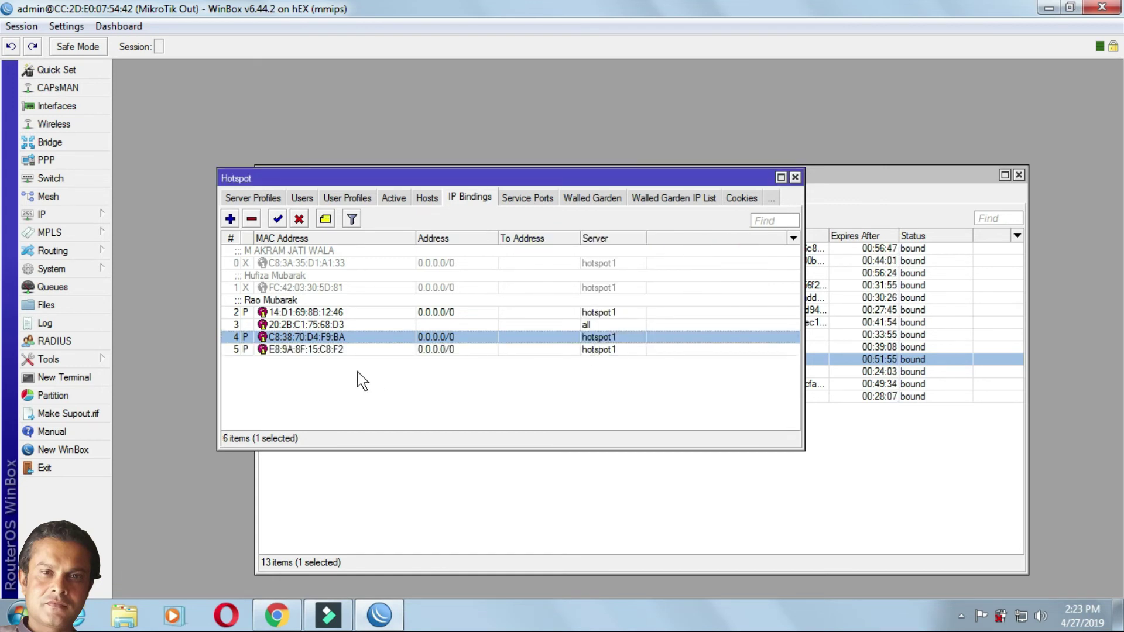
pyautogui.click(326, 350)
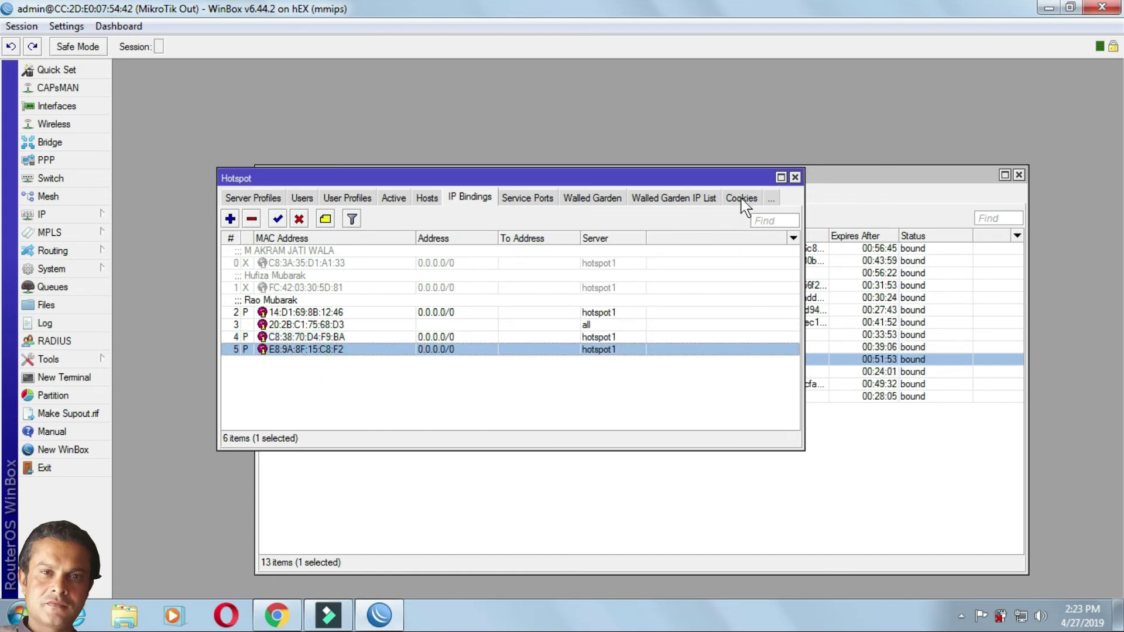
pyautogui.click(795, 177)
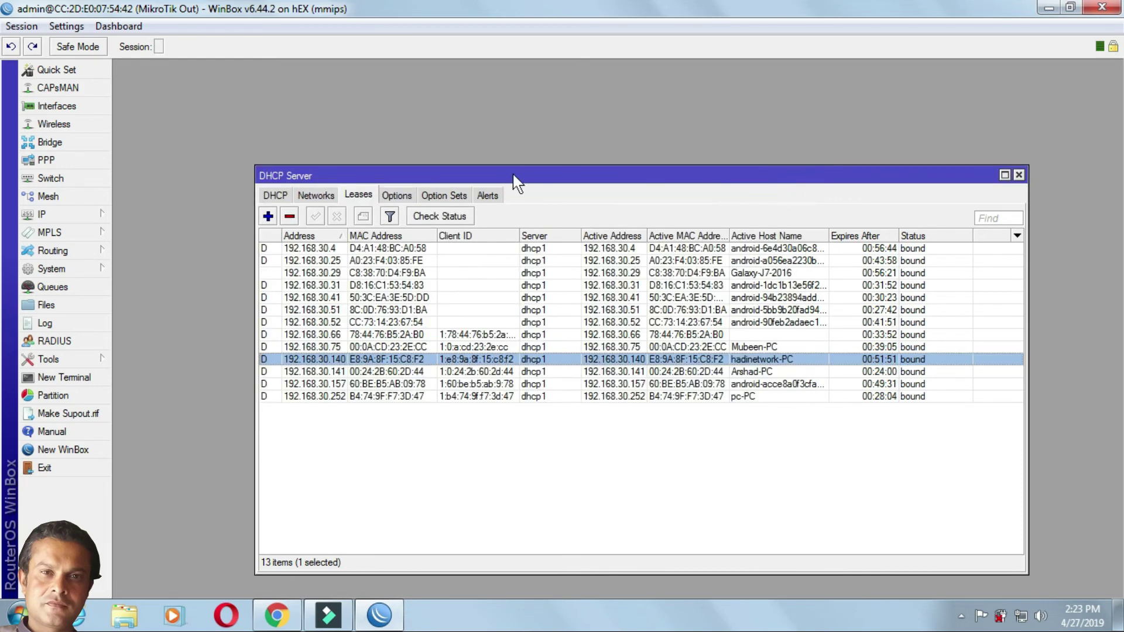
# Make the DHCP lease for 192.168.30.140 static and close its details window.
pyautogui.click(358, 194)
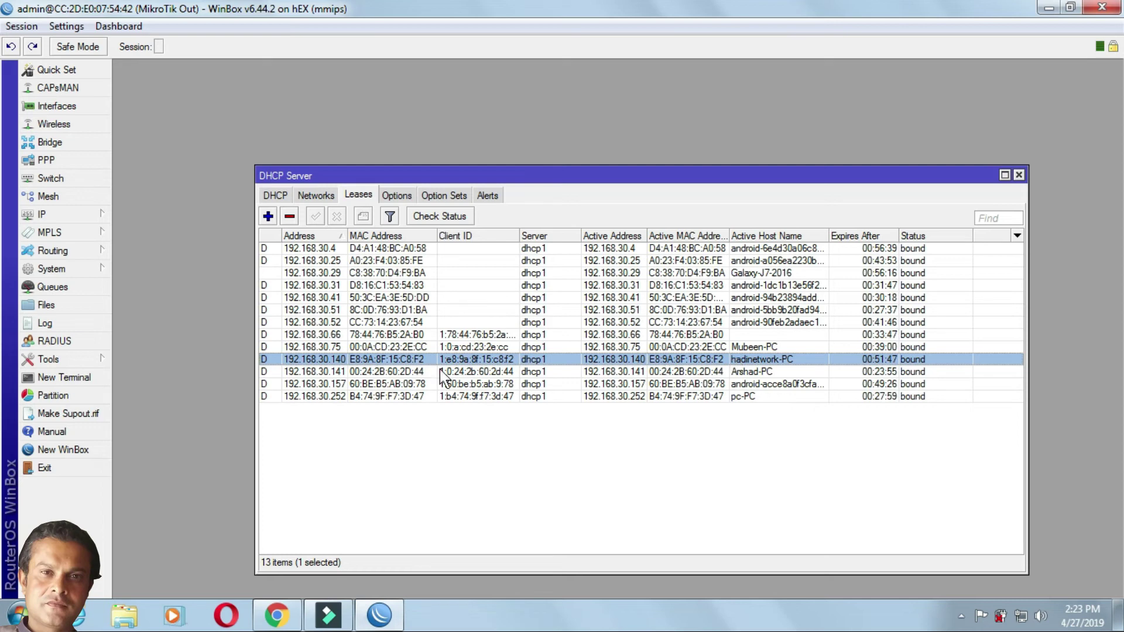
pyautogui.doubleClick(424, 359)
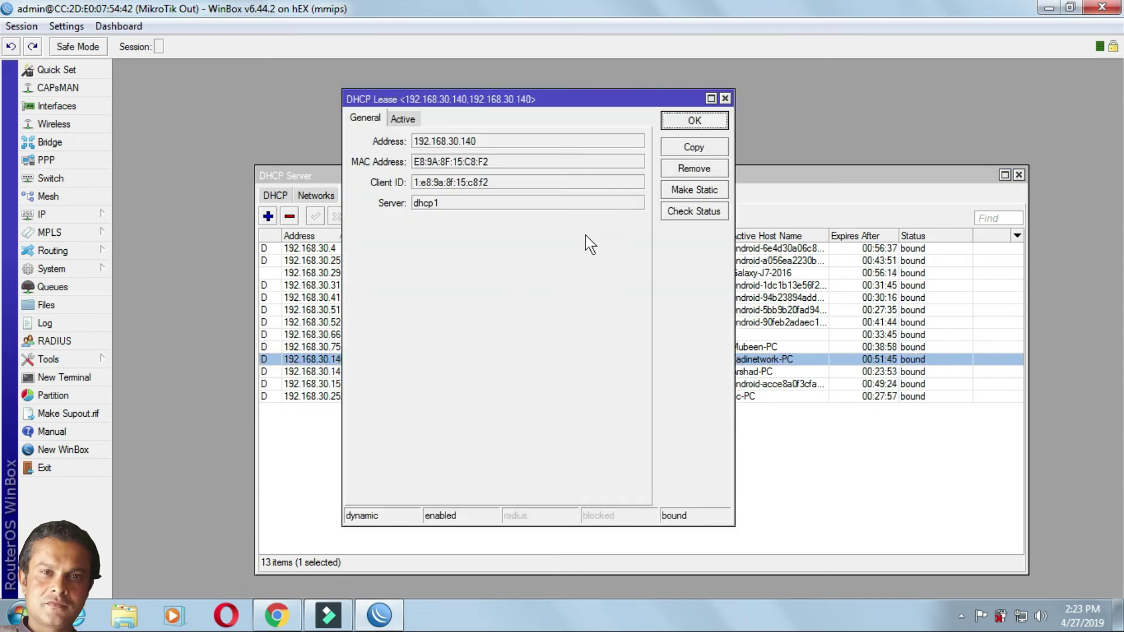
pyautogui.moveTo(583, 102); pyautogui.dragTo(469, 169)
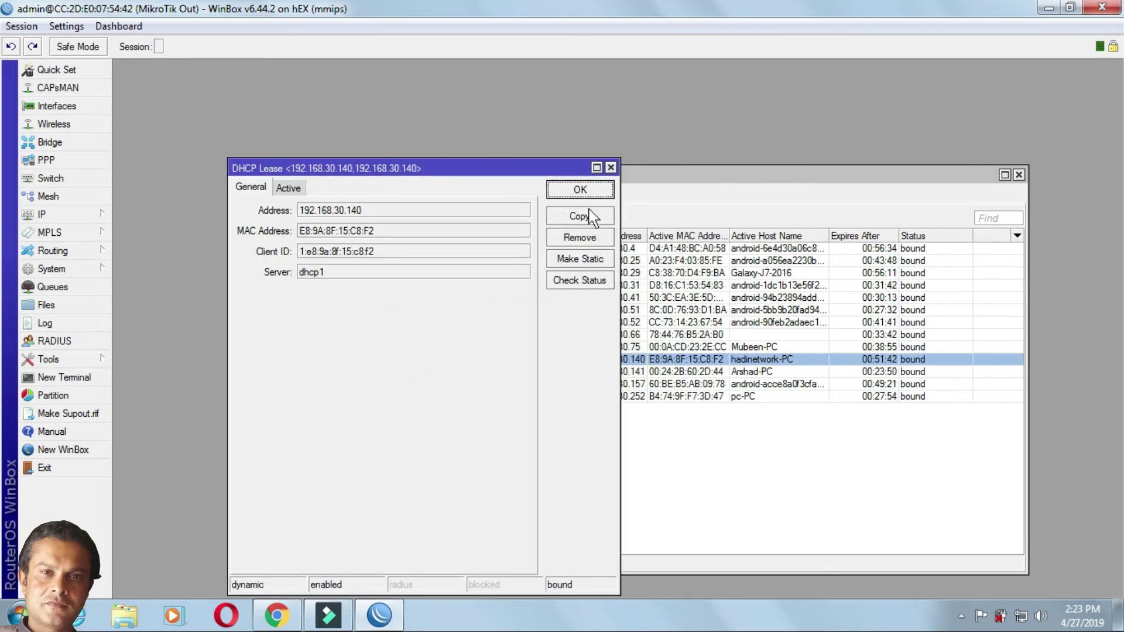
pyautogui.click(580, 191)
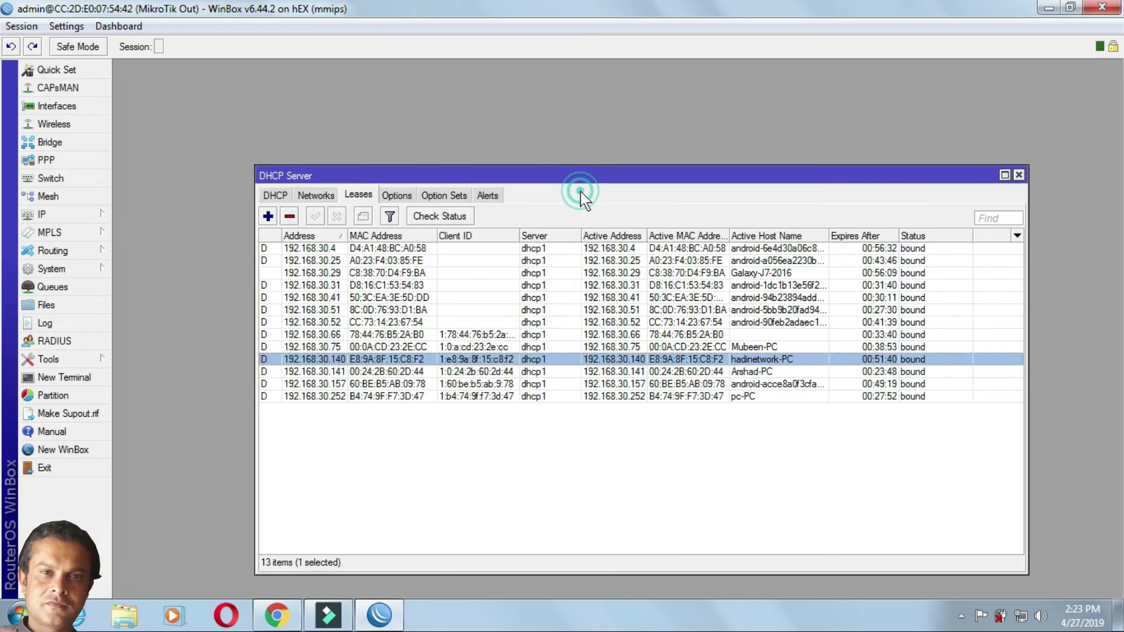
pyautogui.doubleClick(410, 359)
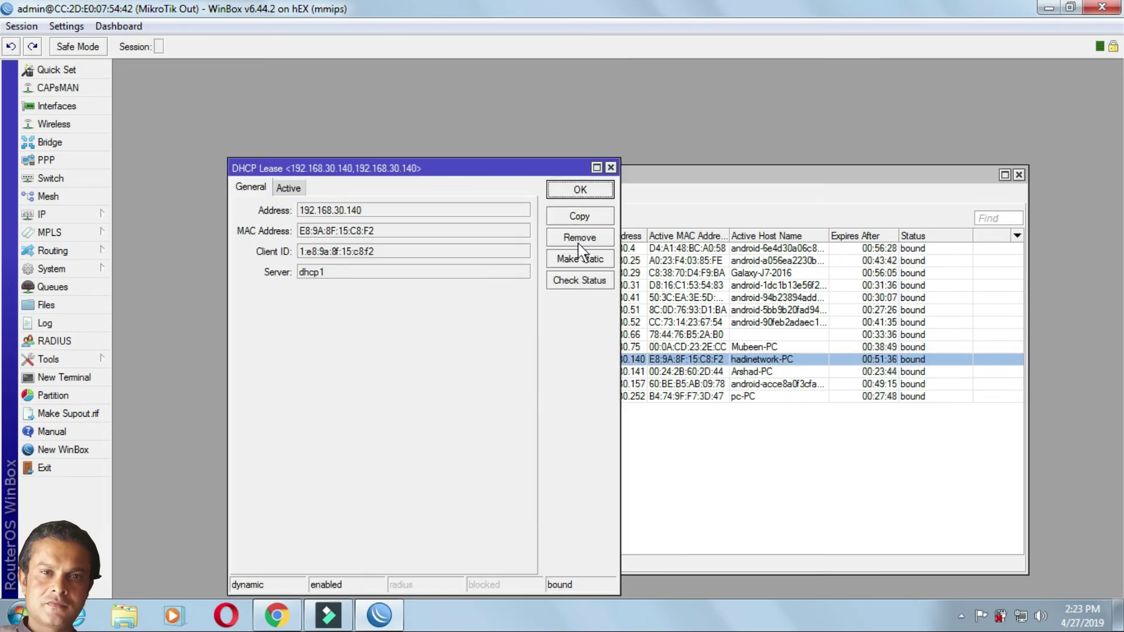
pyautogui.click(579, 261)
pyautogui.click(582, 191)
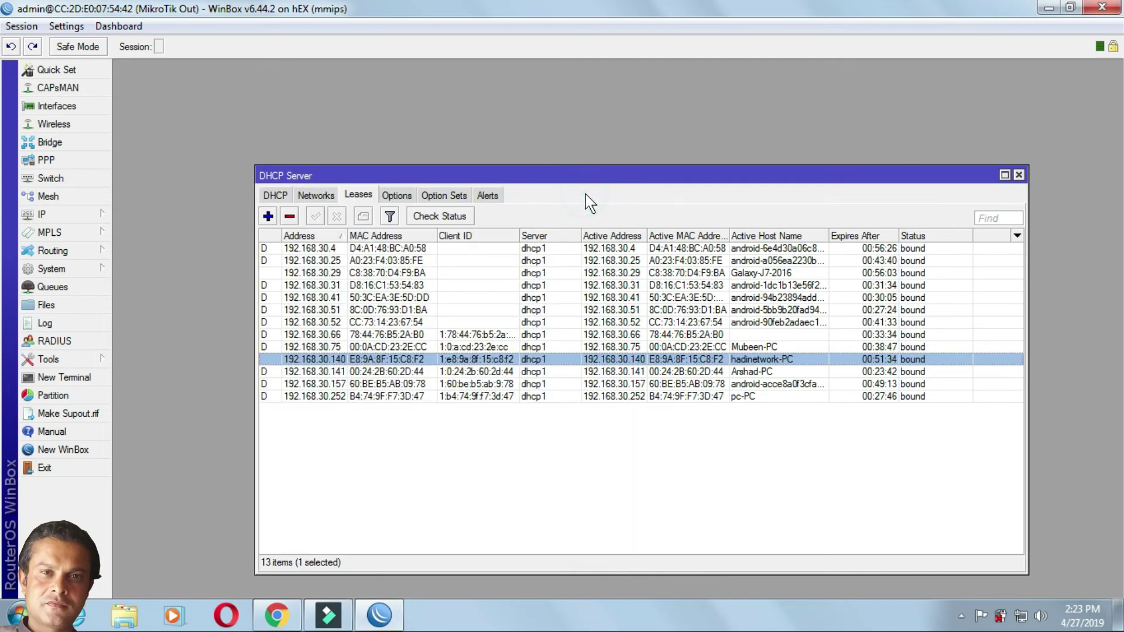
# Reopen the 192.168.30.140 lease, clear its Client ID, and enable Always Broadcast.
pyautogui.doubleClick(417, 359)
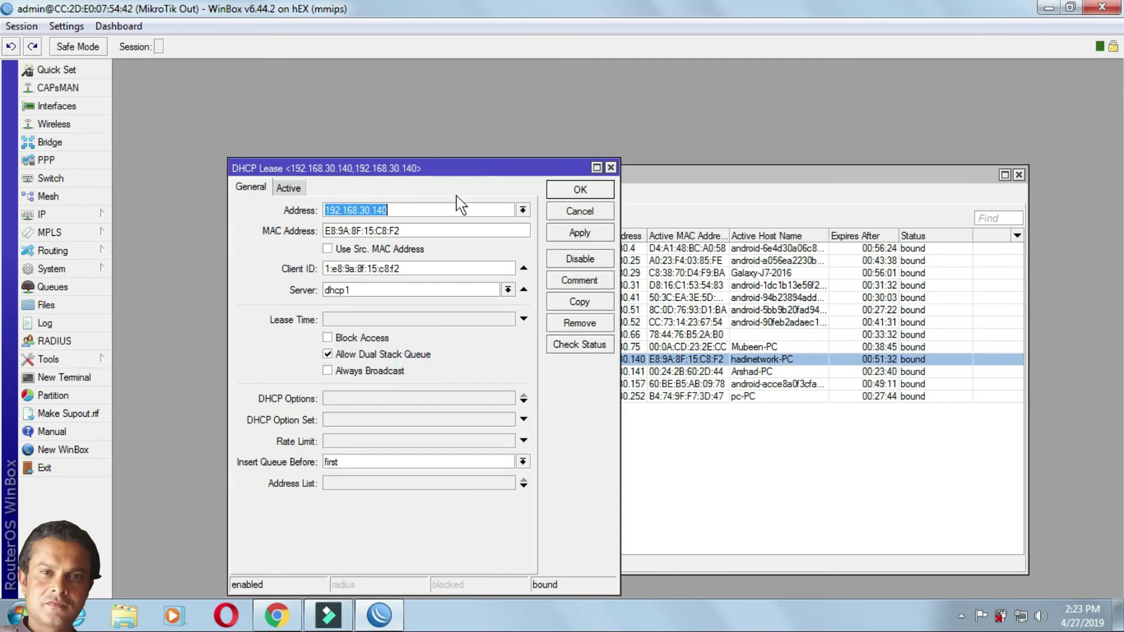
pyautogui.moveTo(455, 165); pyautogui.dragTo(517, 115)
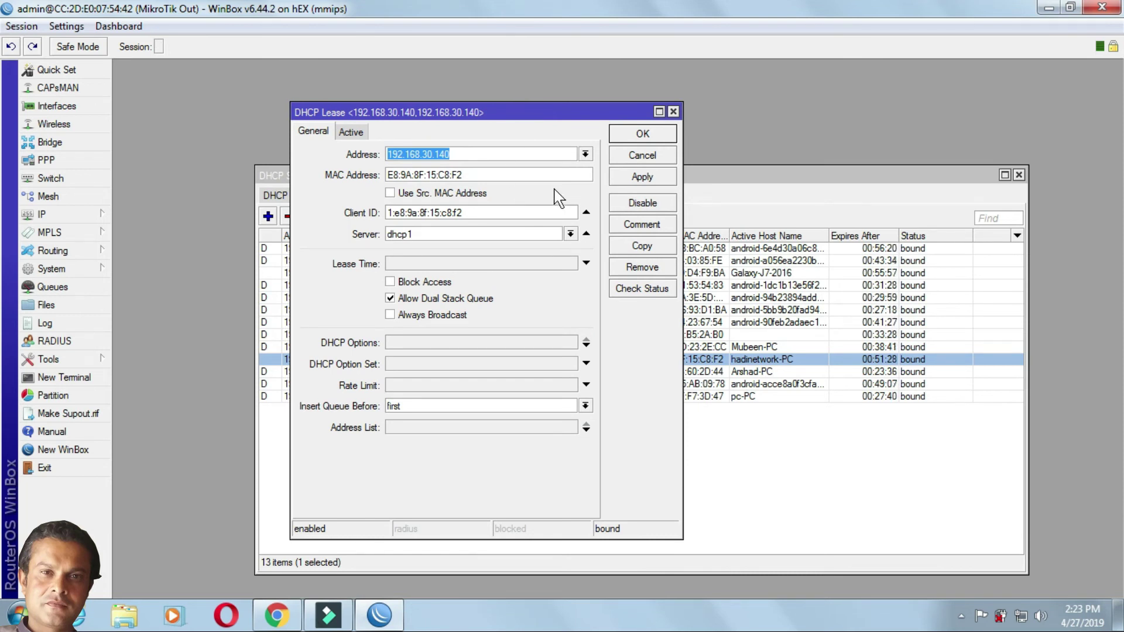
pyautogui.click(587, 212)
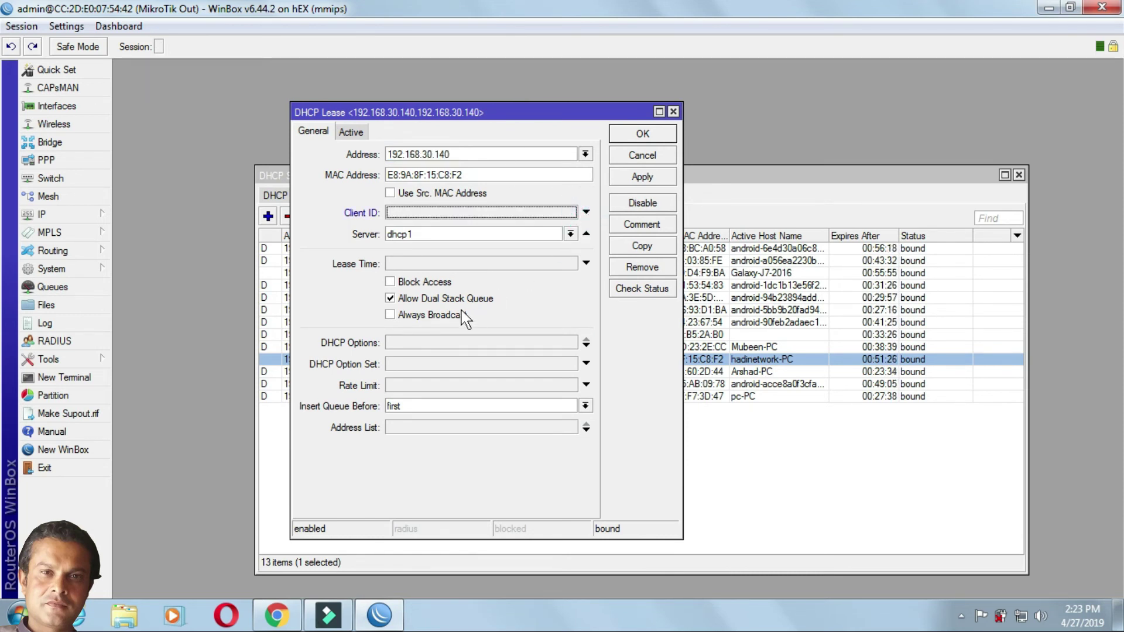
pyautogui.click(443, 315)
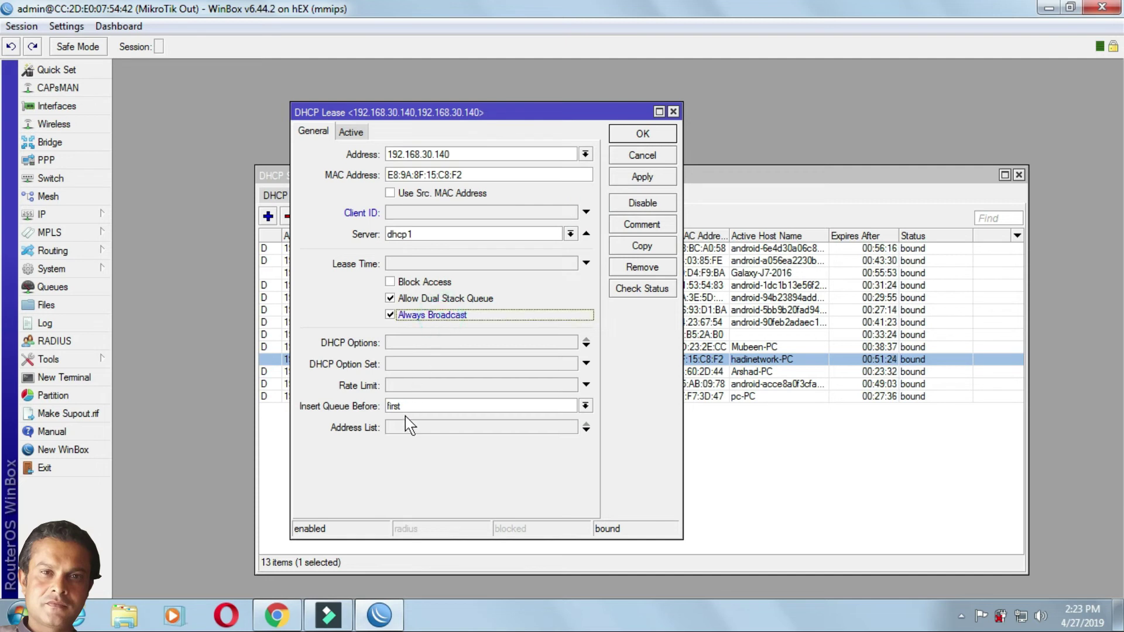
# Set the 192.168.30.140 lease's rate limit to 512k/2m and save the lease.
pyautogui.click(409, 384)
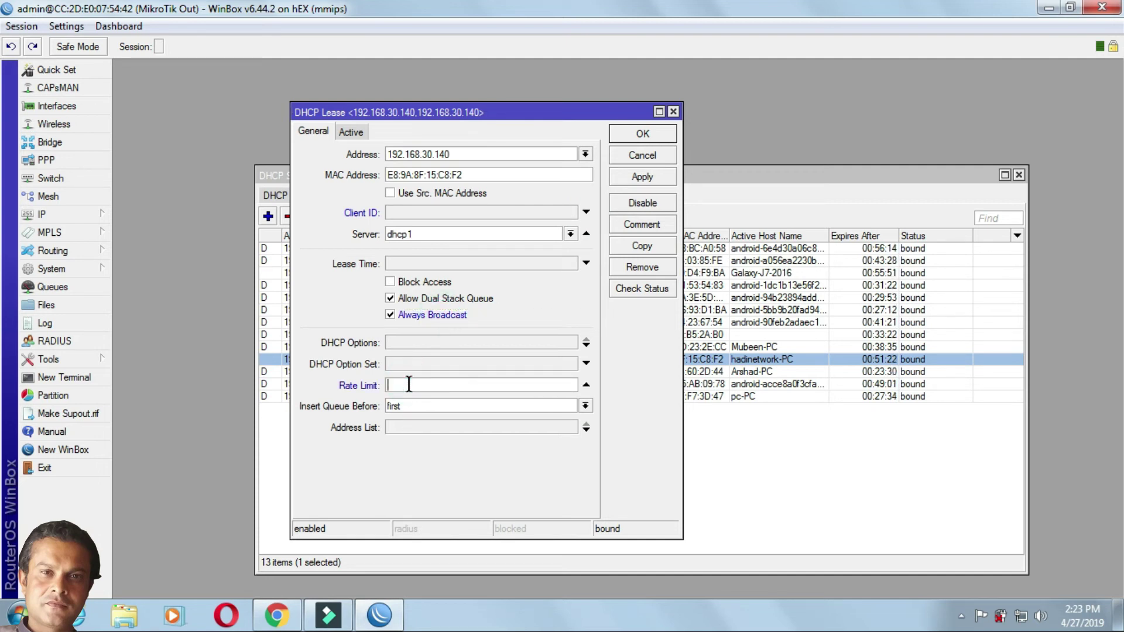
pyautogui.write('512')
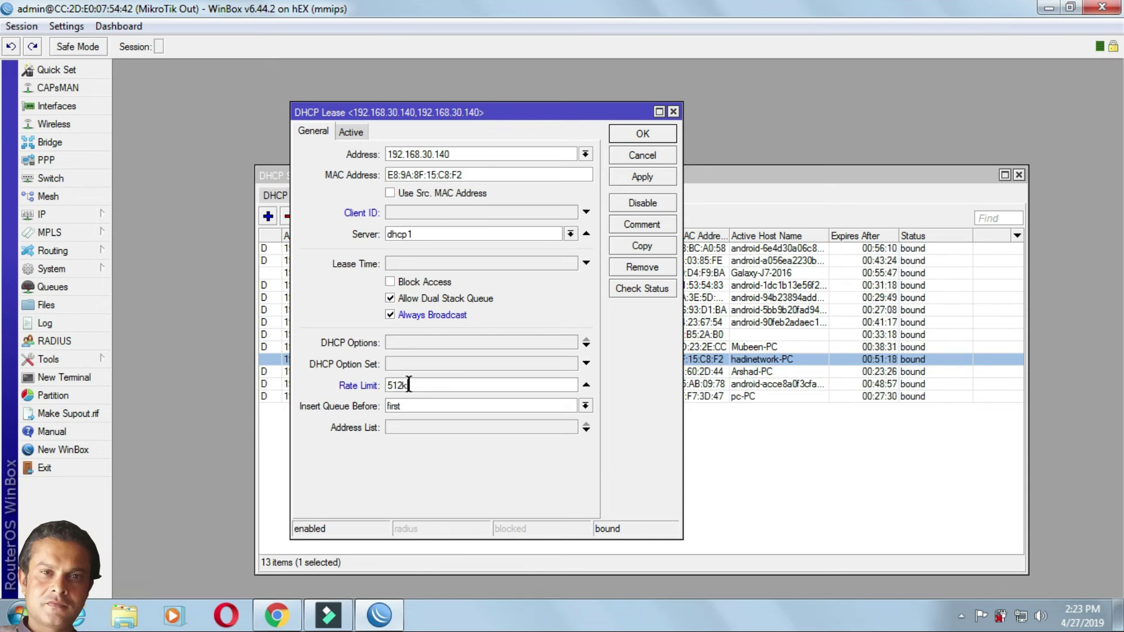
pyautogui.write('k/2m')
pyautogui.click(653, 176)
pyautogui.click(644, 136)
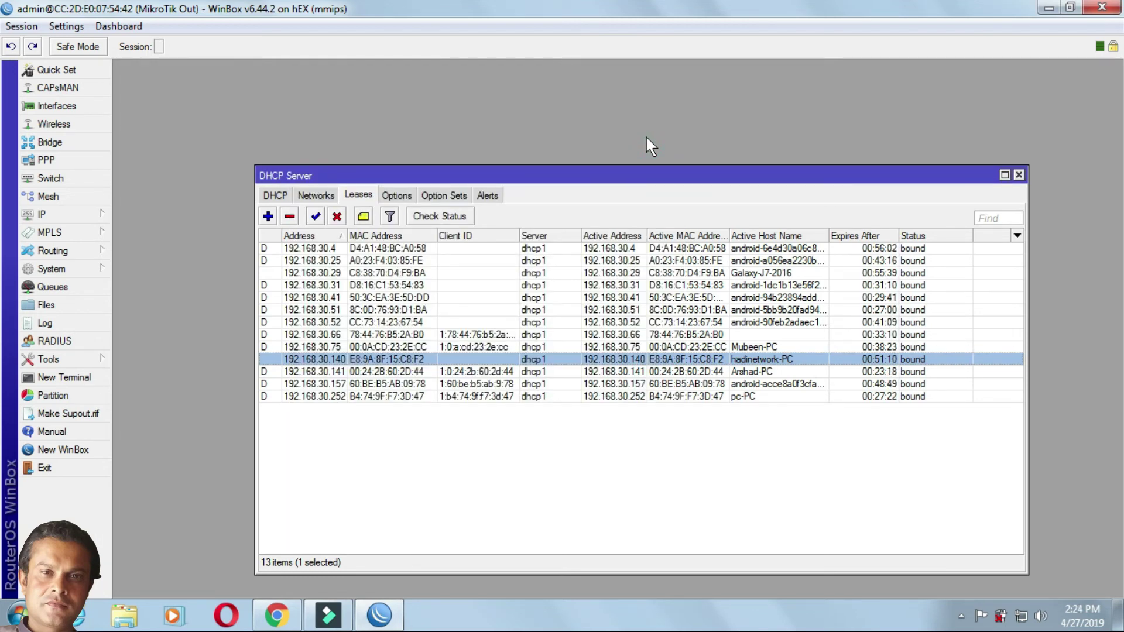
# Widen the Active Host Name column in the DHCP leases list to fit the full host names.
pyautogui.click(370, 198)
pyautogui.click(831, 235)
pyautogui.moveTo(830, 235); pyautogui.dragTo(882, 235)
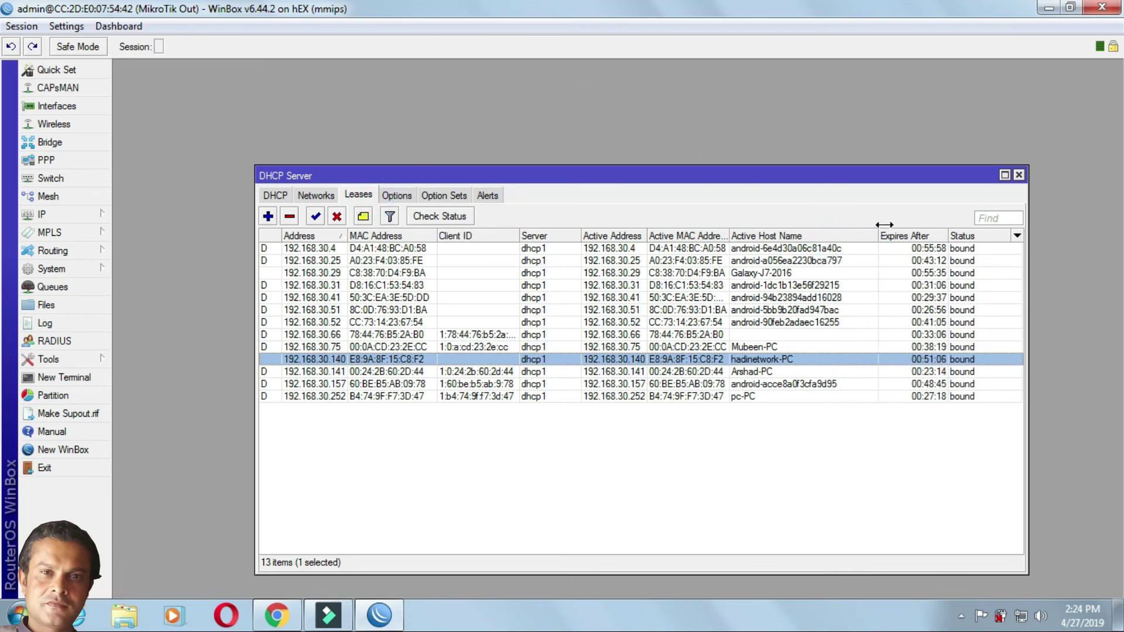
# Examine the active host names of the individual entries in the DHCP leases list.
pyautogui.click(774, 265)
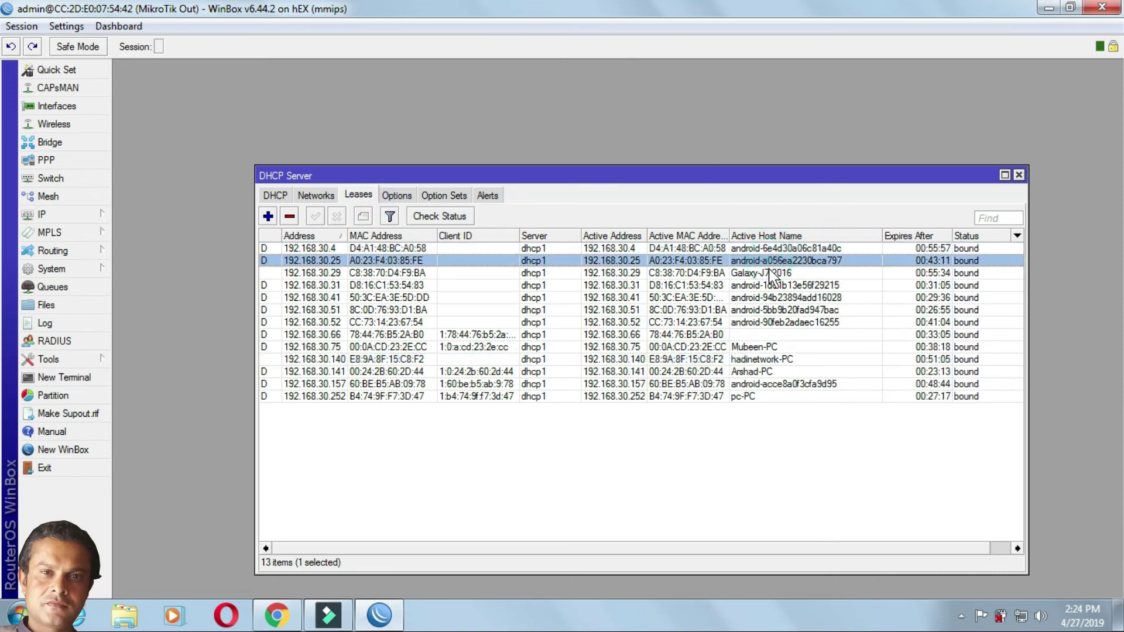
pyautogui.click(773, 274)
pyautogui.click(774, 285)
pyautogui.click(772, 298)
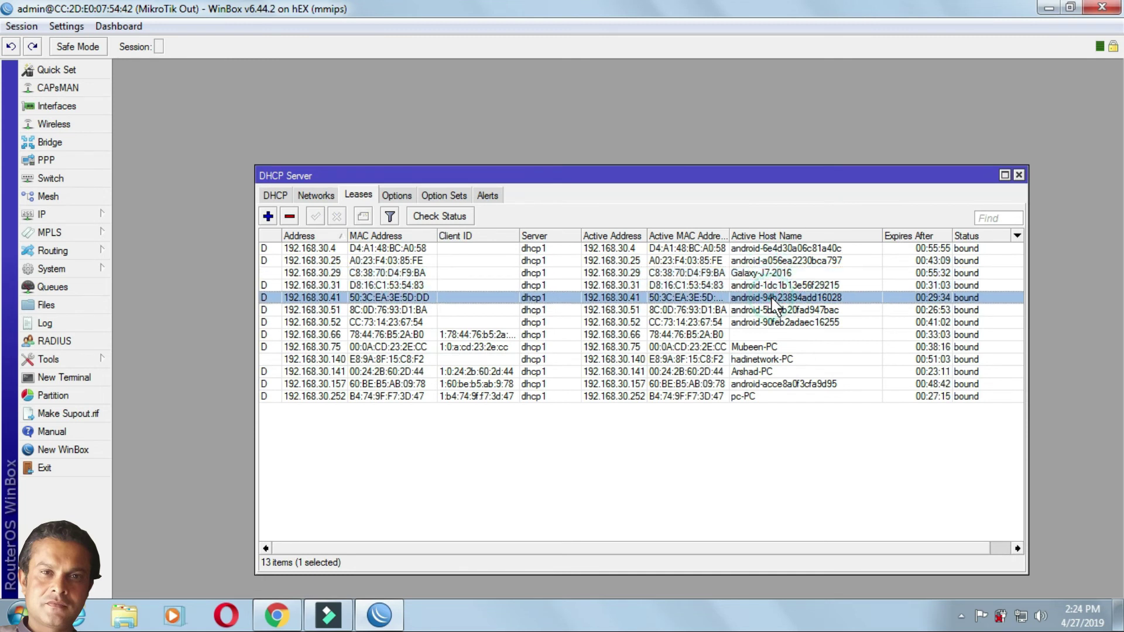
pyautogui.click(778, 310)
pyautogui.click(782, 323)
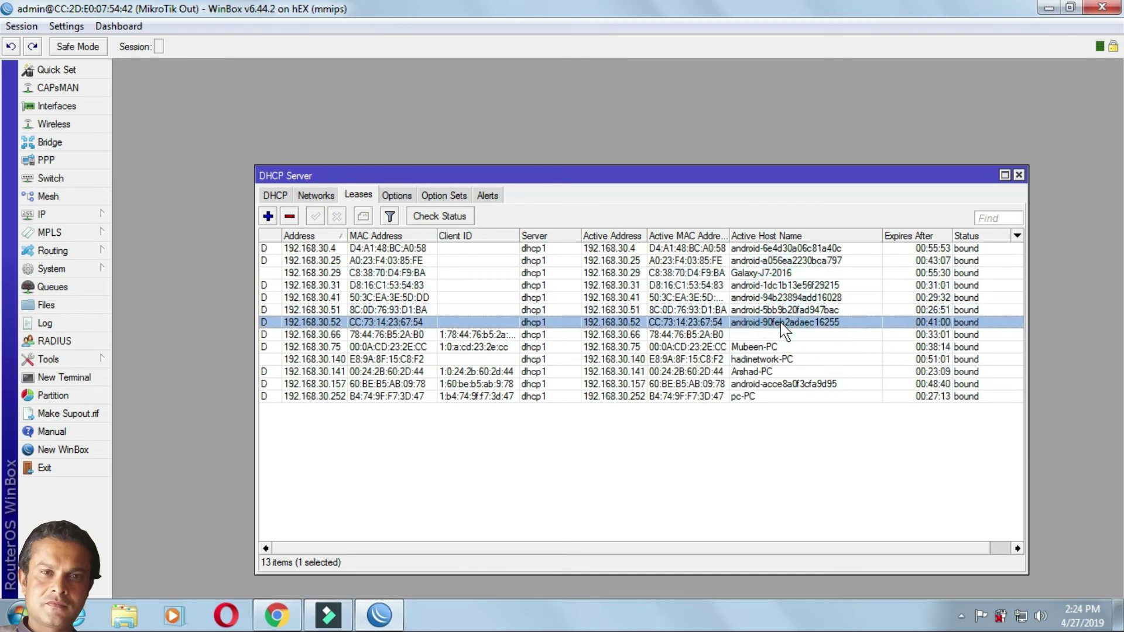
pyautogui.click(770, 348)
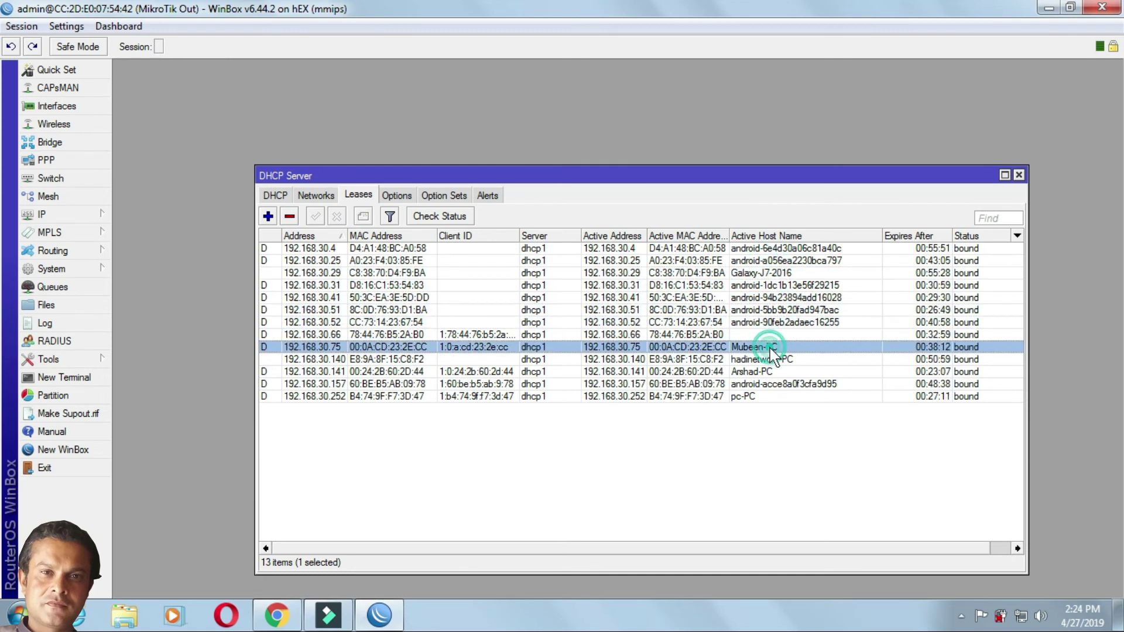
pyautogui.click(763, 396)
pyautogui.click(762, 384)
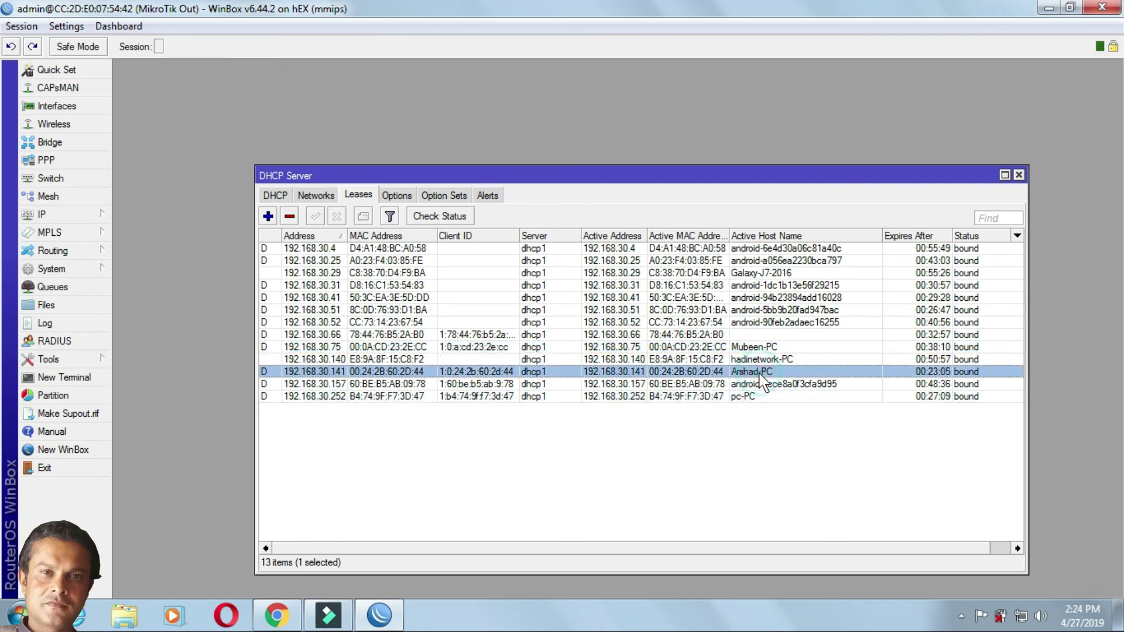
pyautogui.click(774, 359)
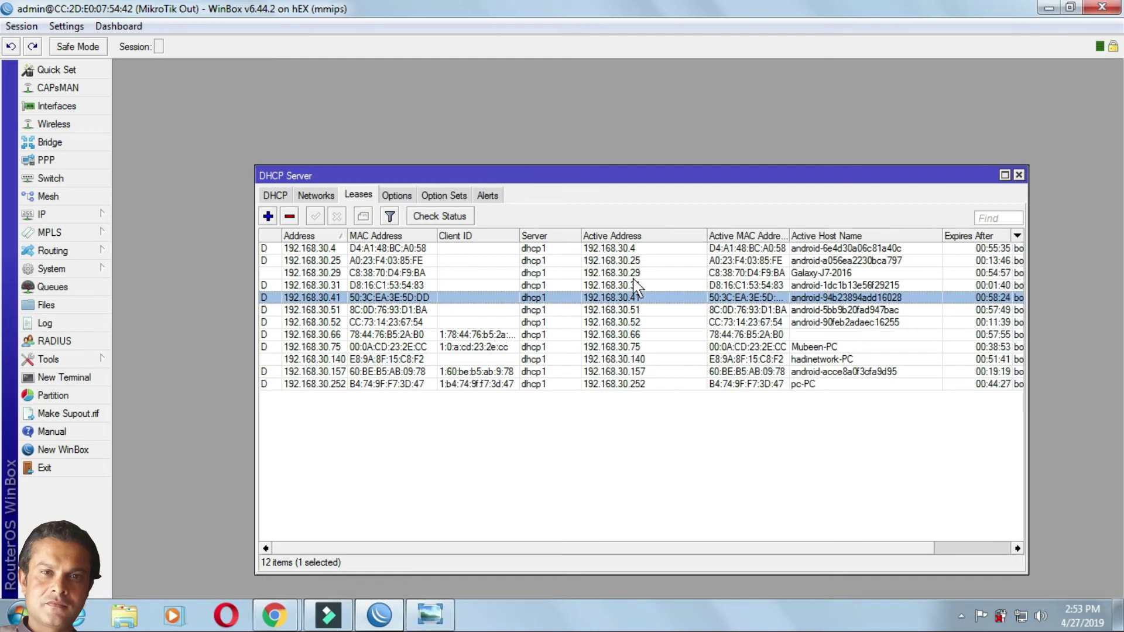
# Minimize WinBox and show the Well Paper picture full screen in Windows Photo Viewer.
pyautogui.click(1048, 8)
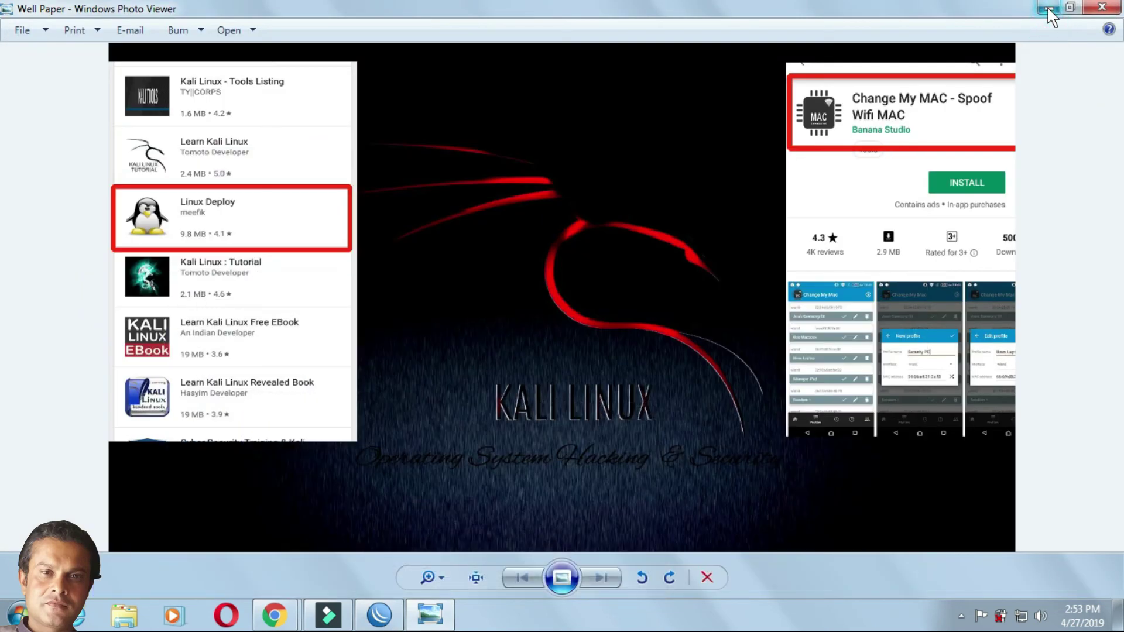
pyautogui.click(1049, 8)
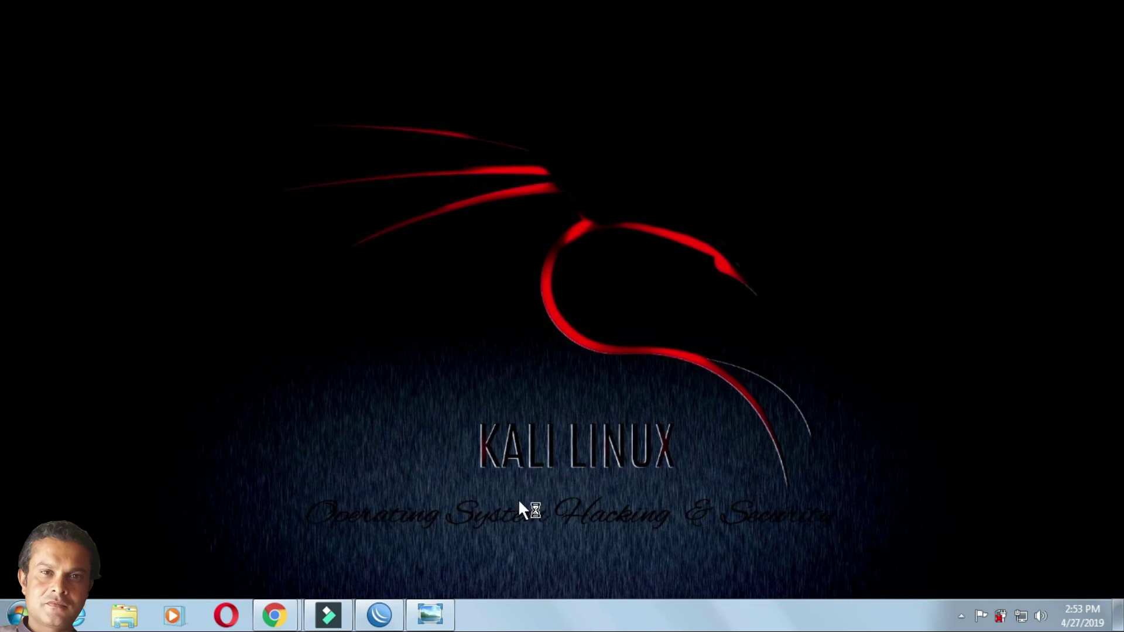
pyautogui.click(431, 615)
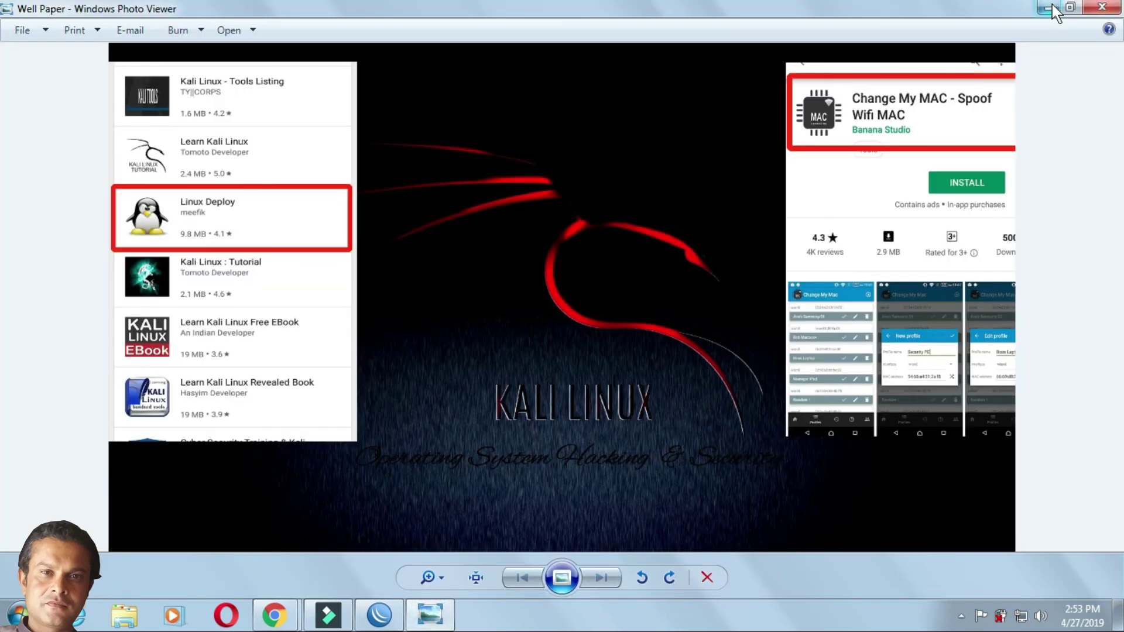
pyautogui.click(1070, 6)
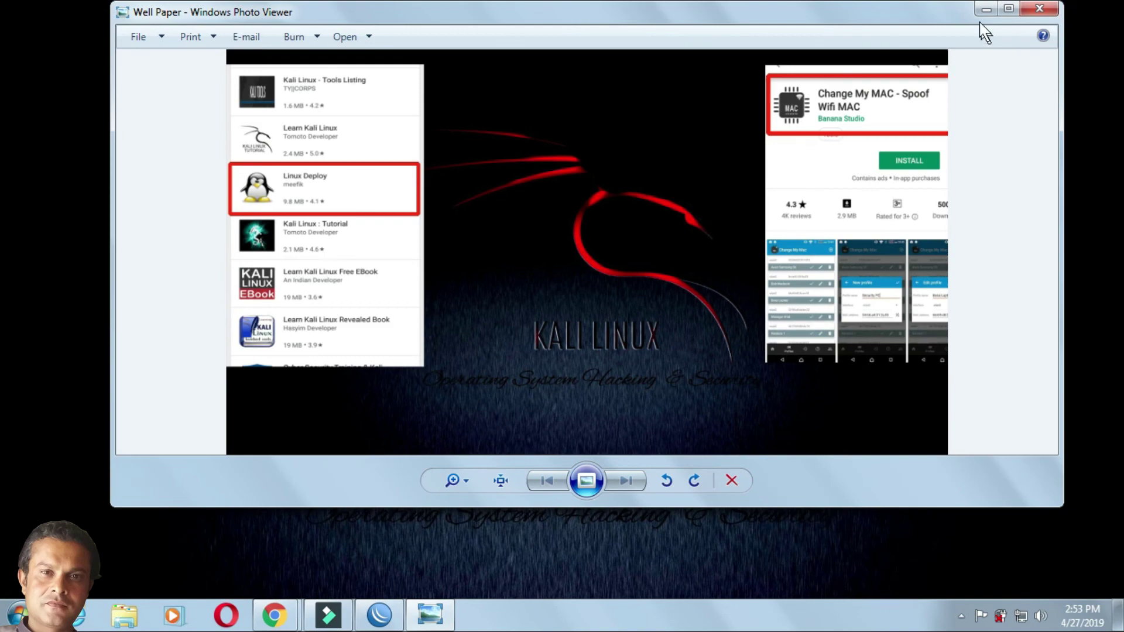
pyautogui.click(1008, 9)
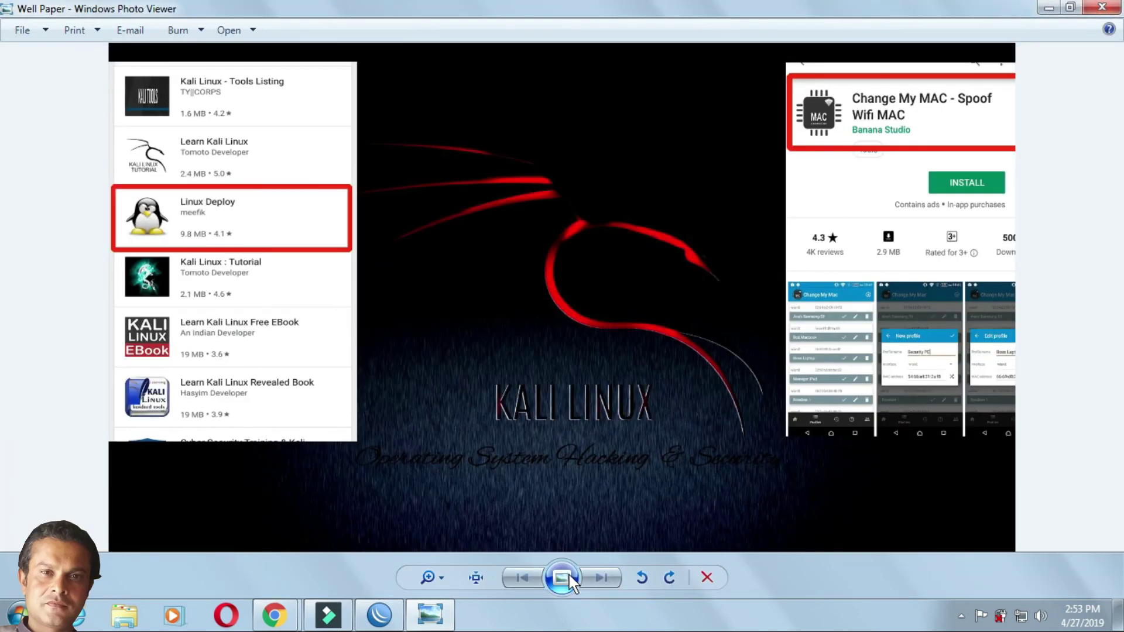
pyautogui.click(562, 578)
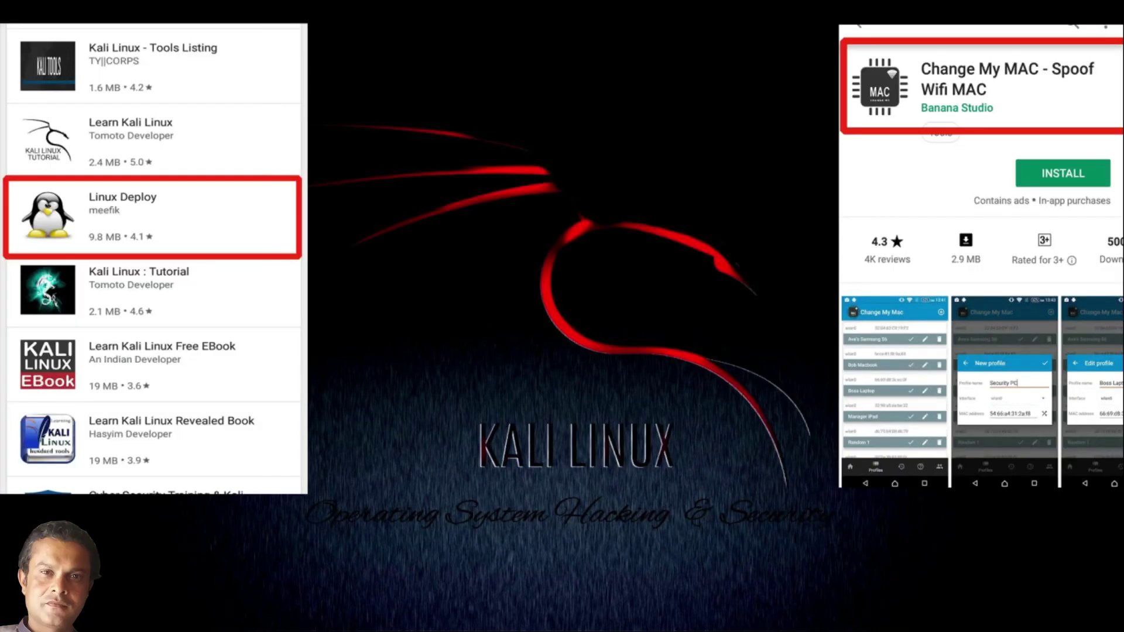